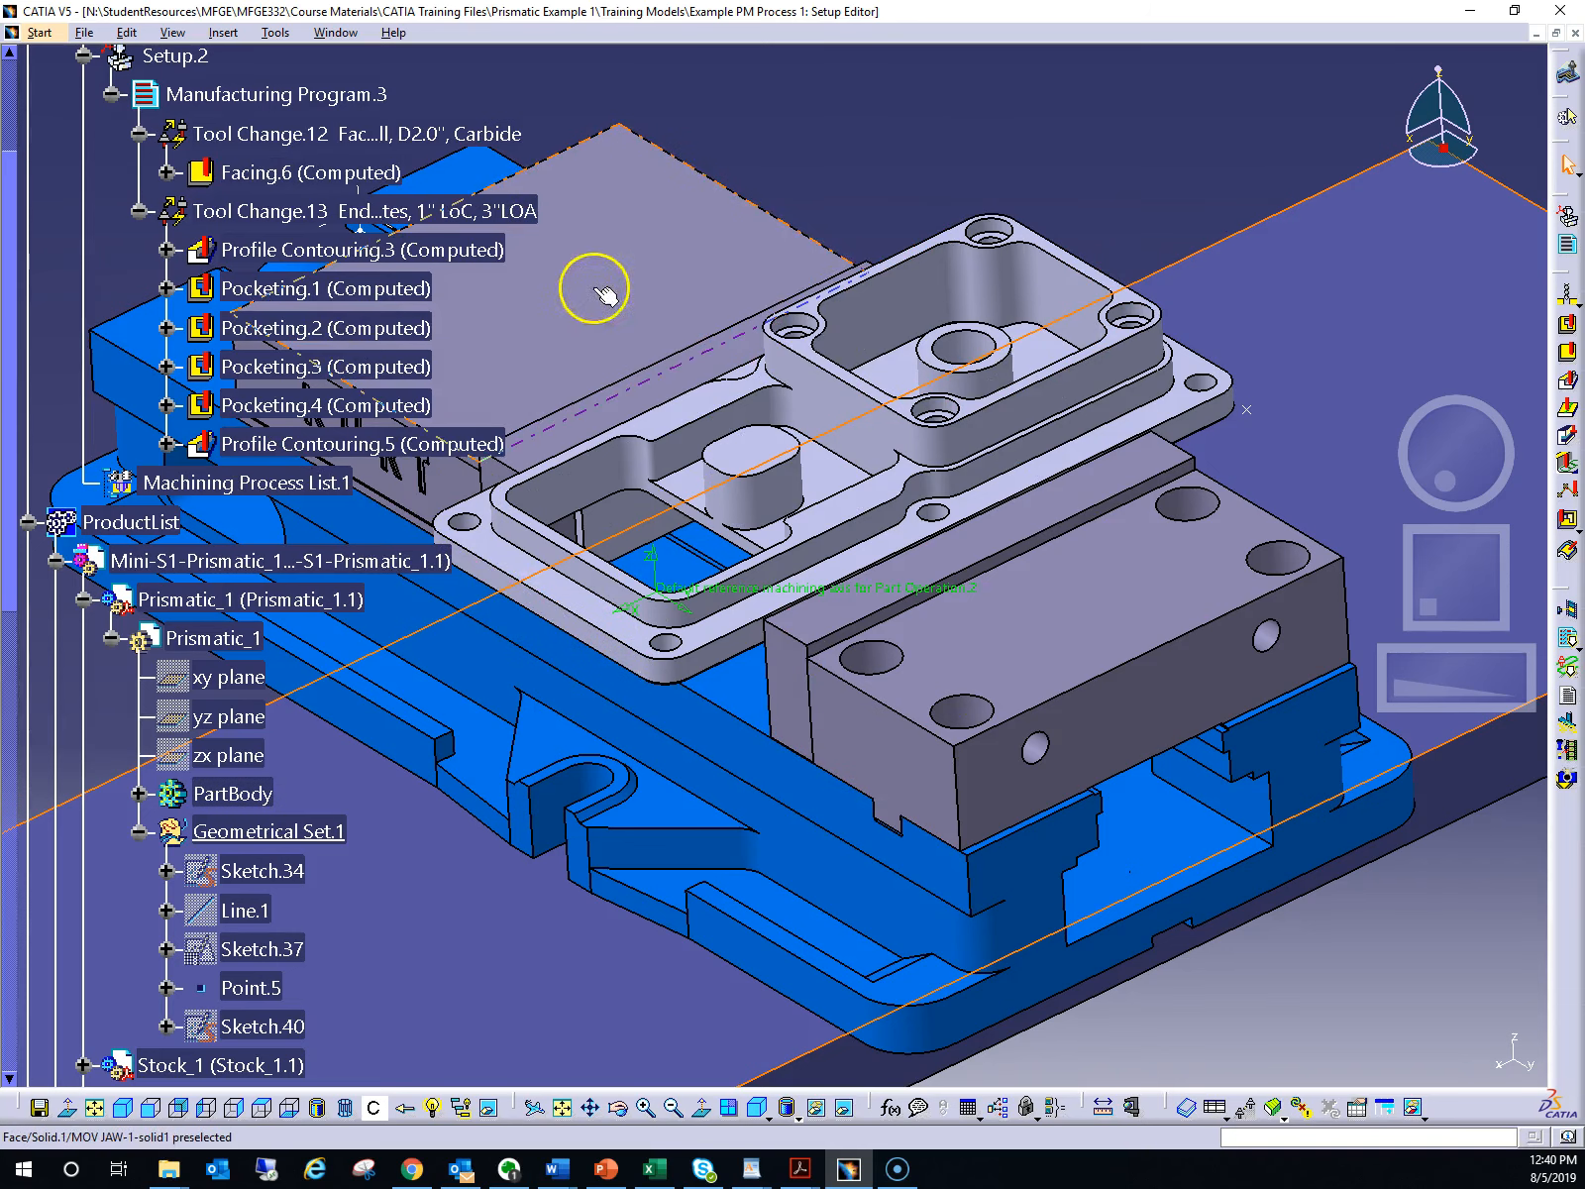
Run the material-removal video simulation of Profile Contouring.5 through to its end and close the replay
scroll(826, 180, "up", 3)
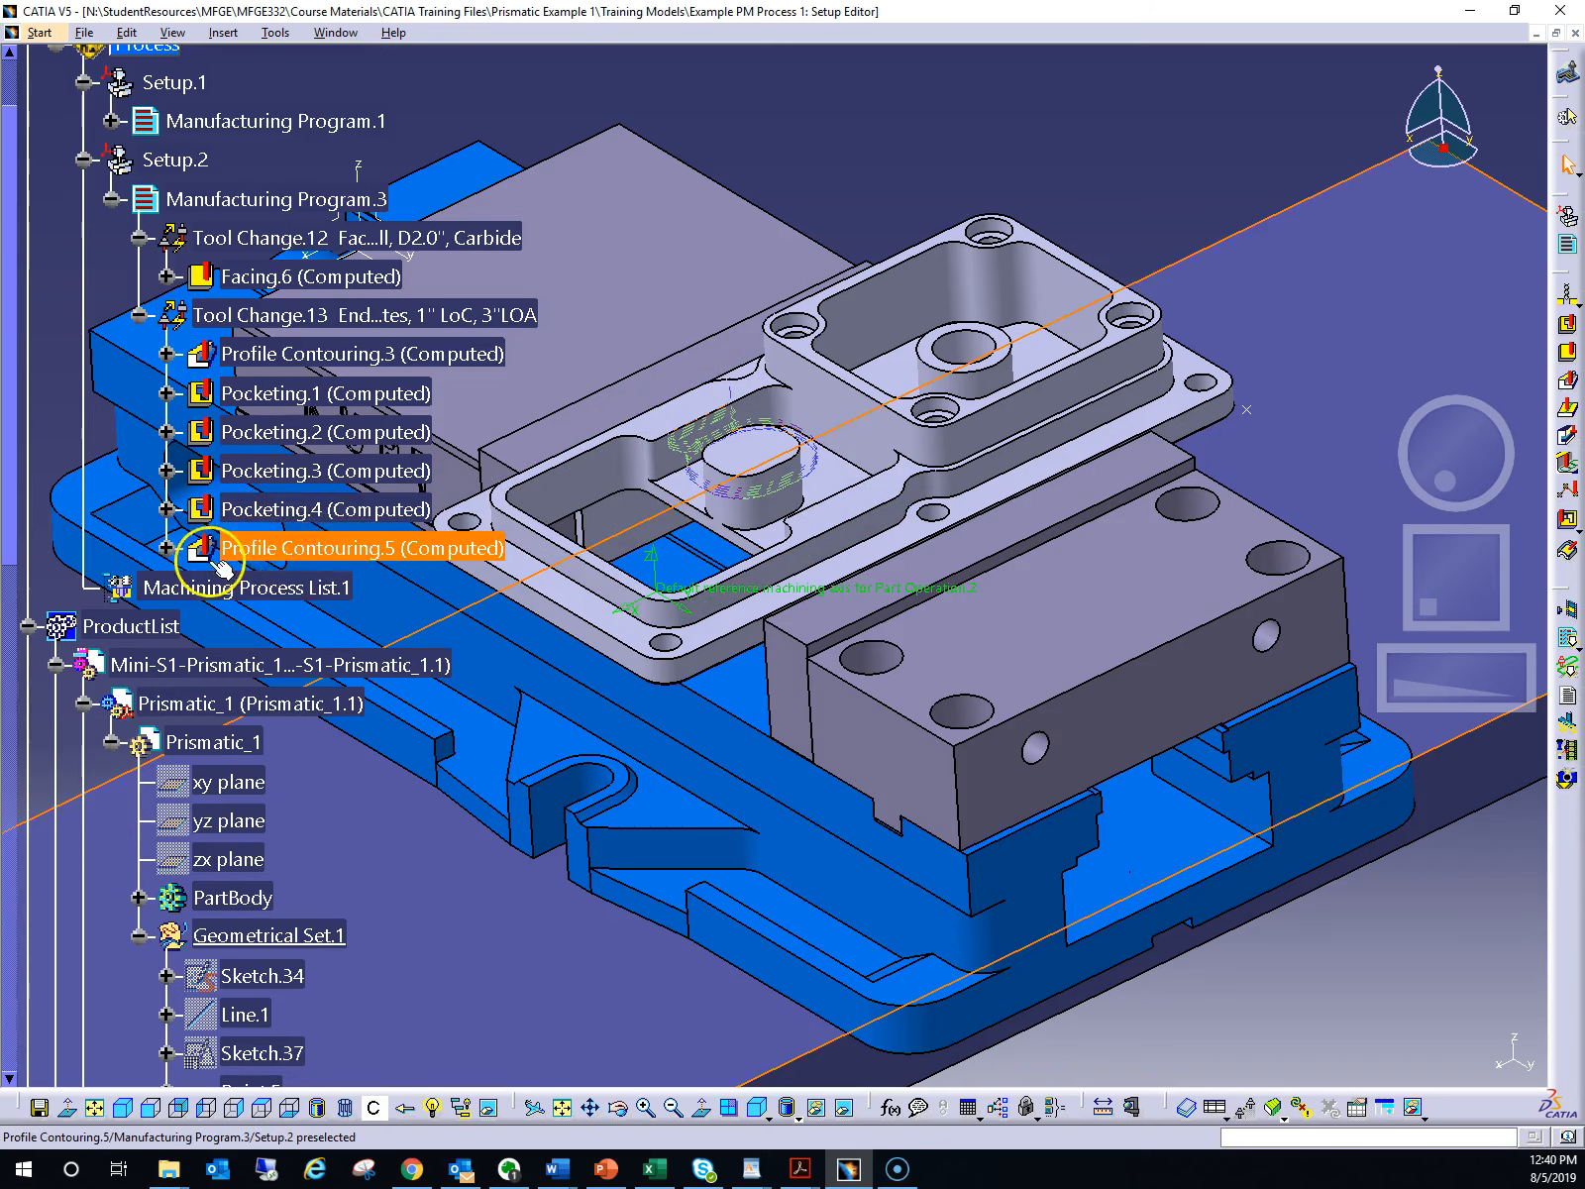
double_click(313, 548)
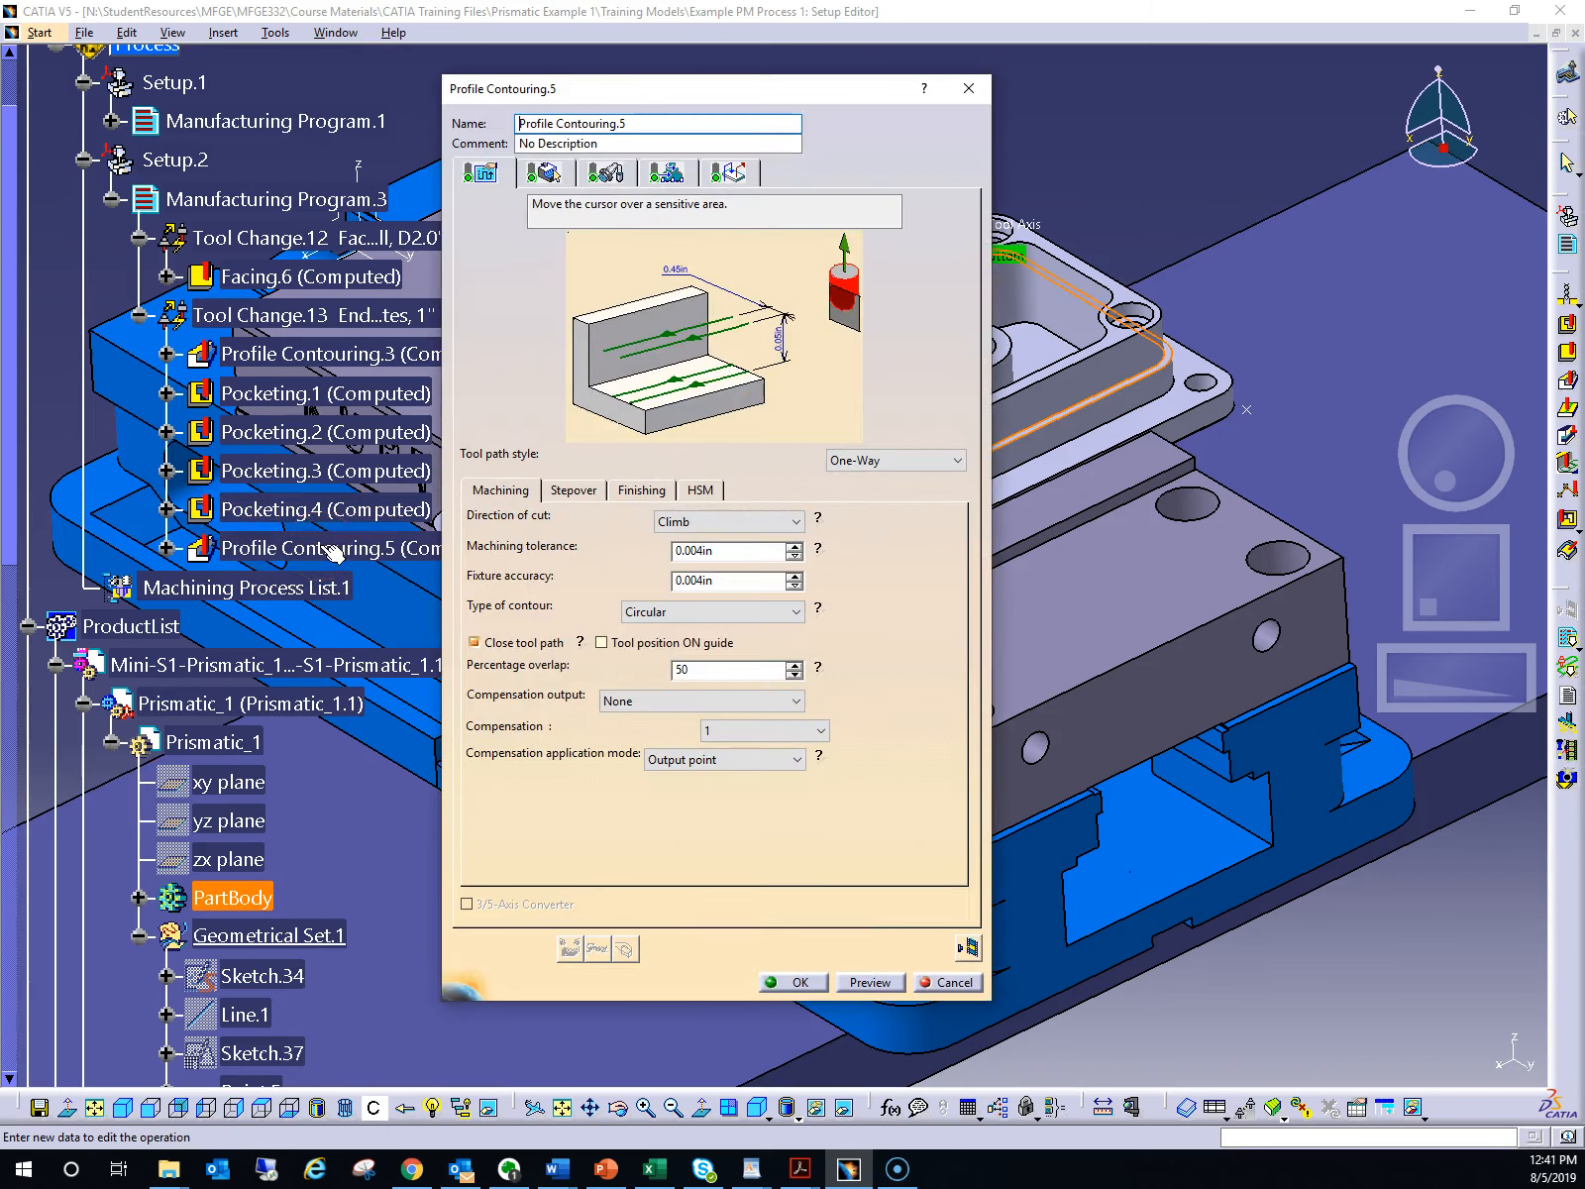
left_click(969, 947)
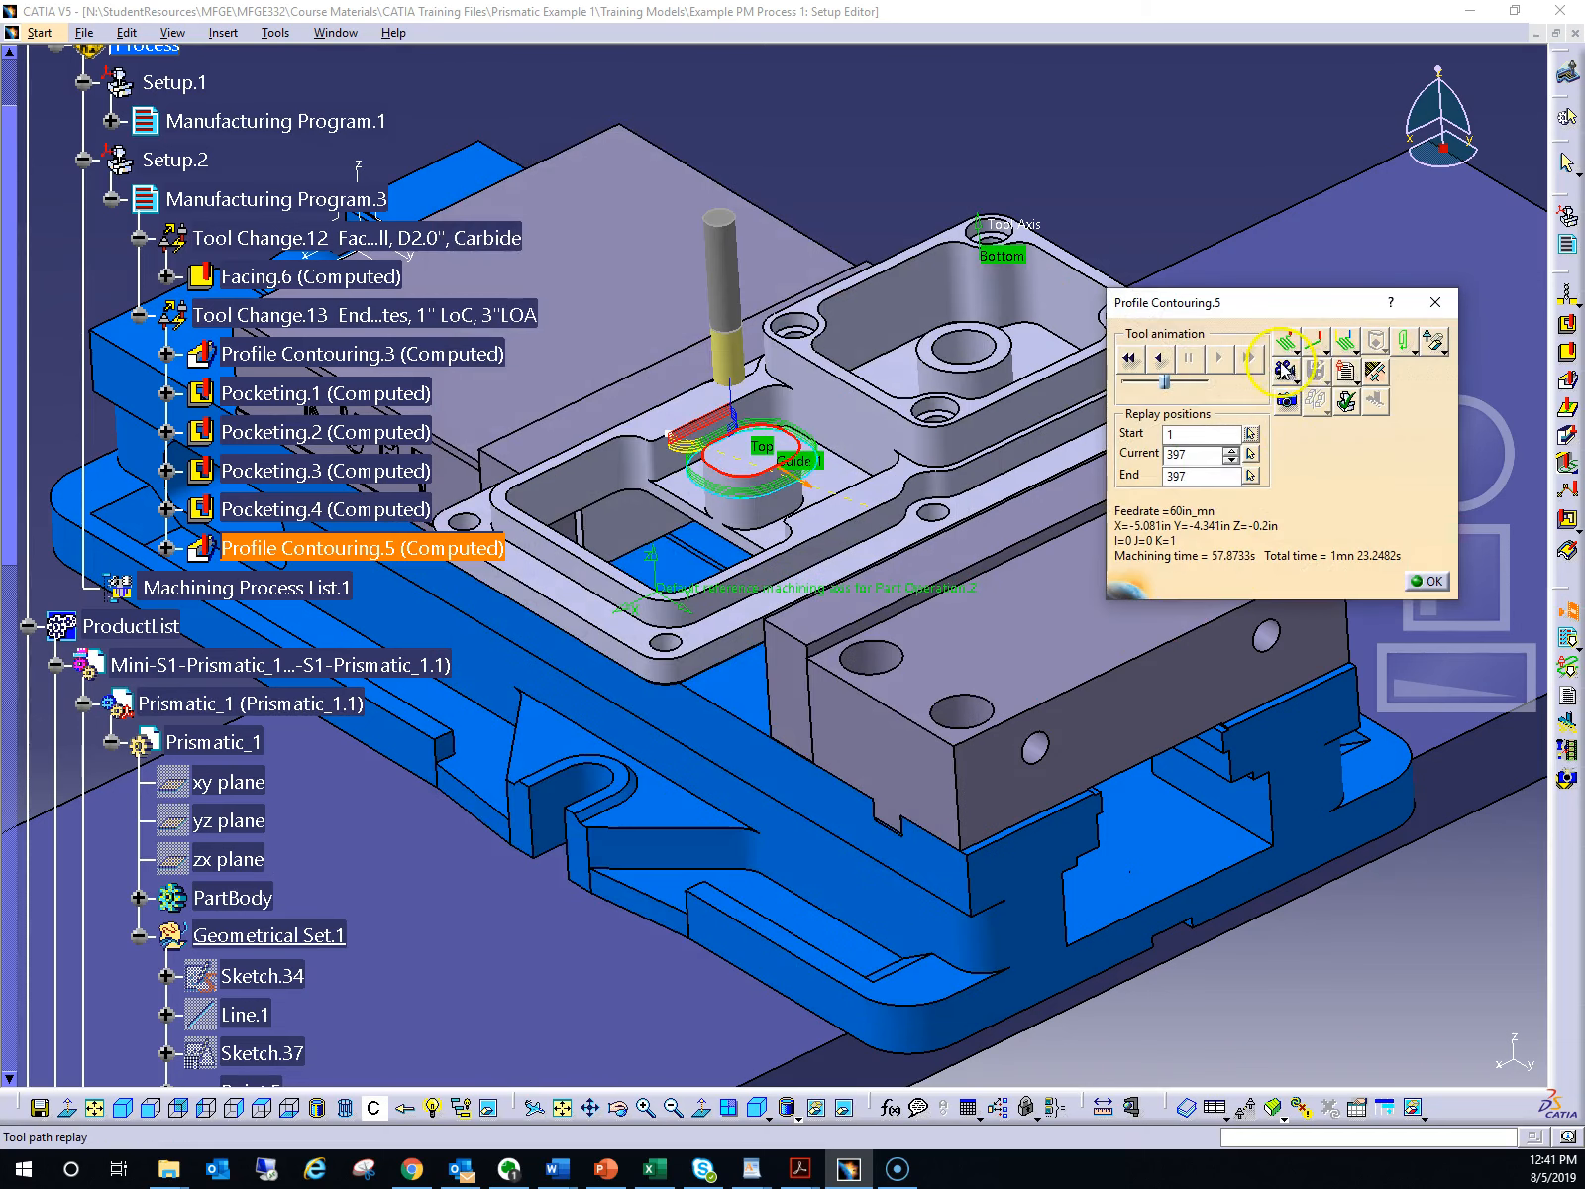
left_click(1286, 372)
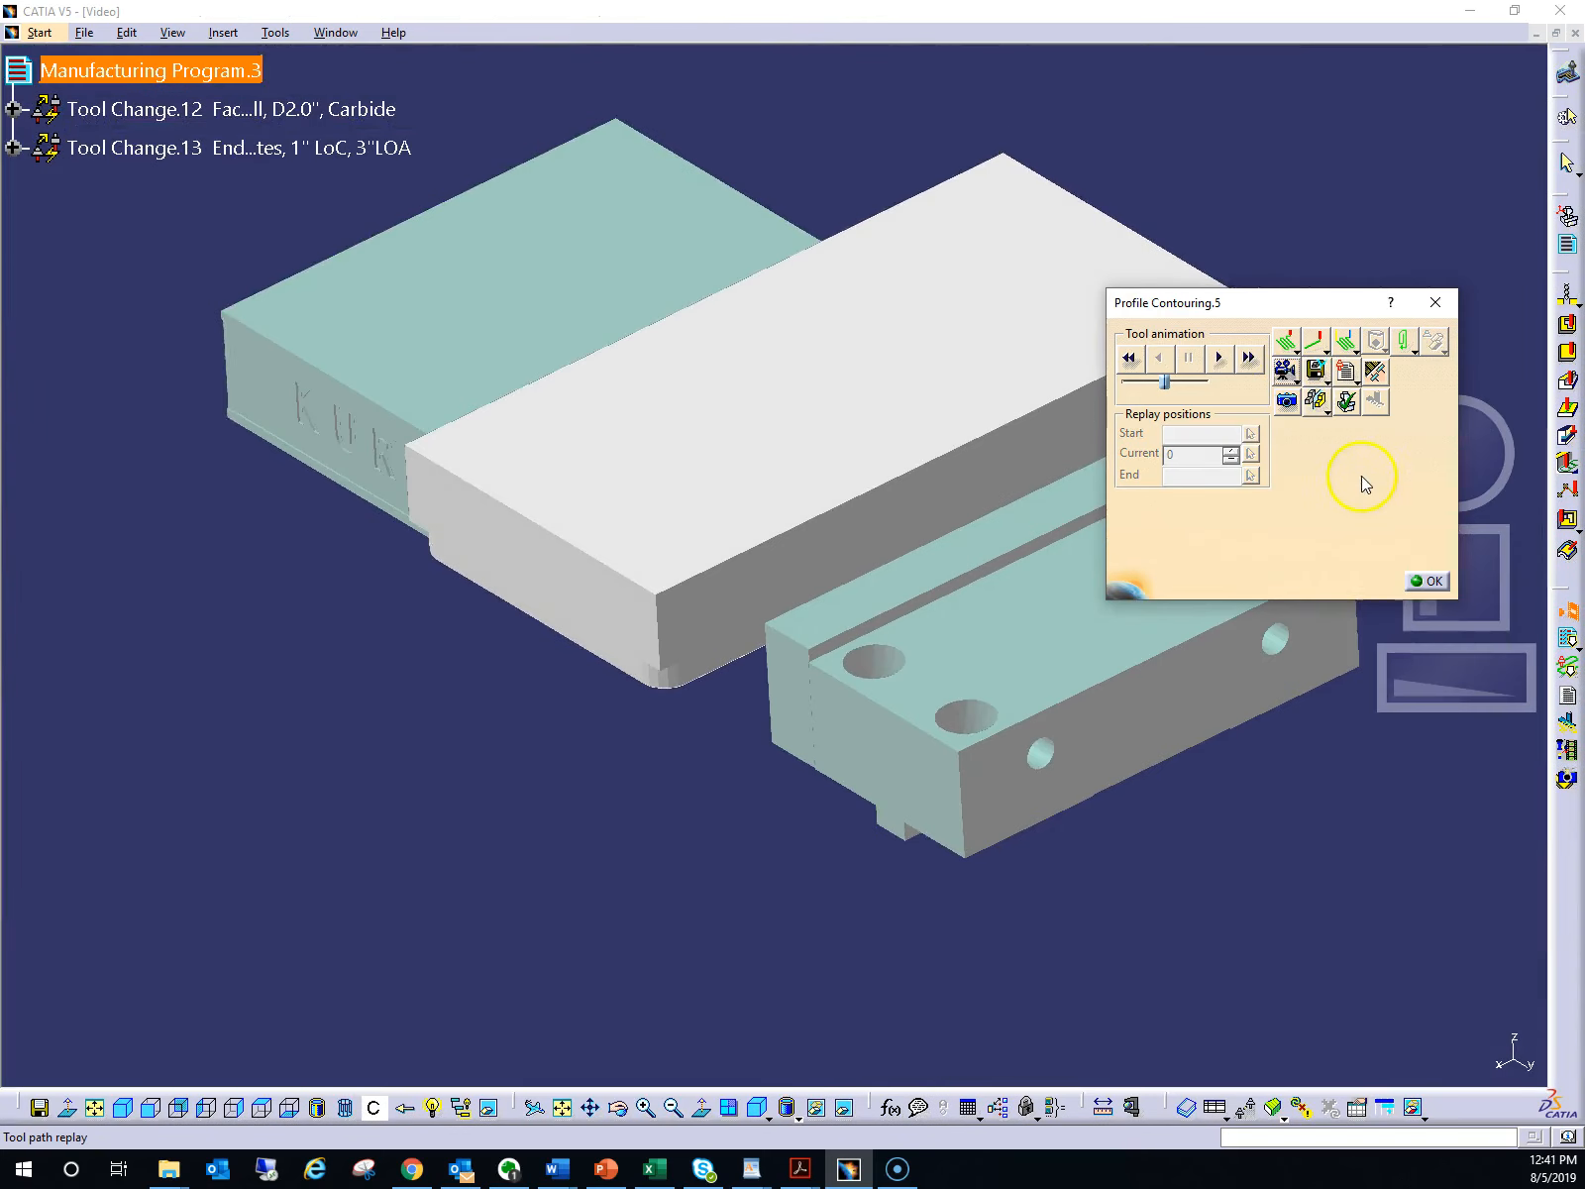
left_click(1220, 358)
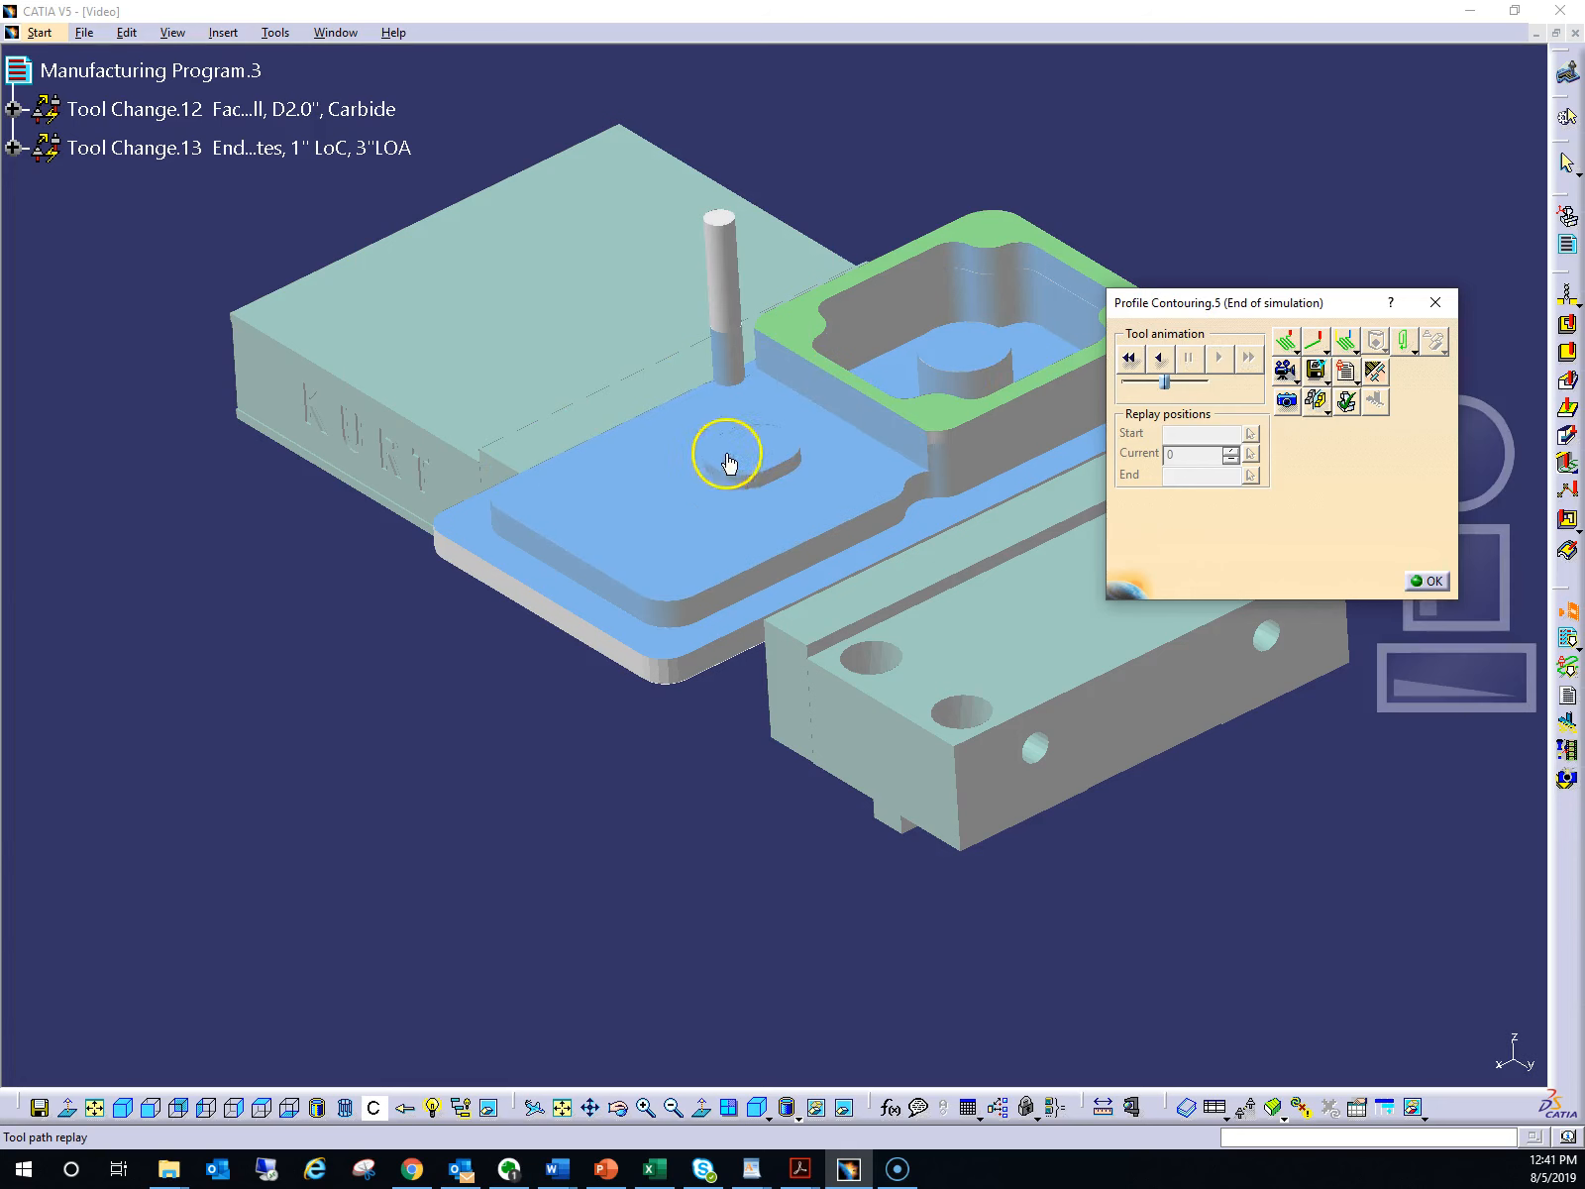
left_click(1432, 582)
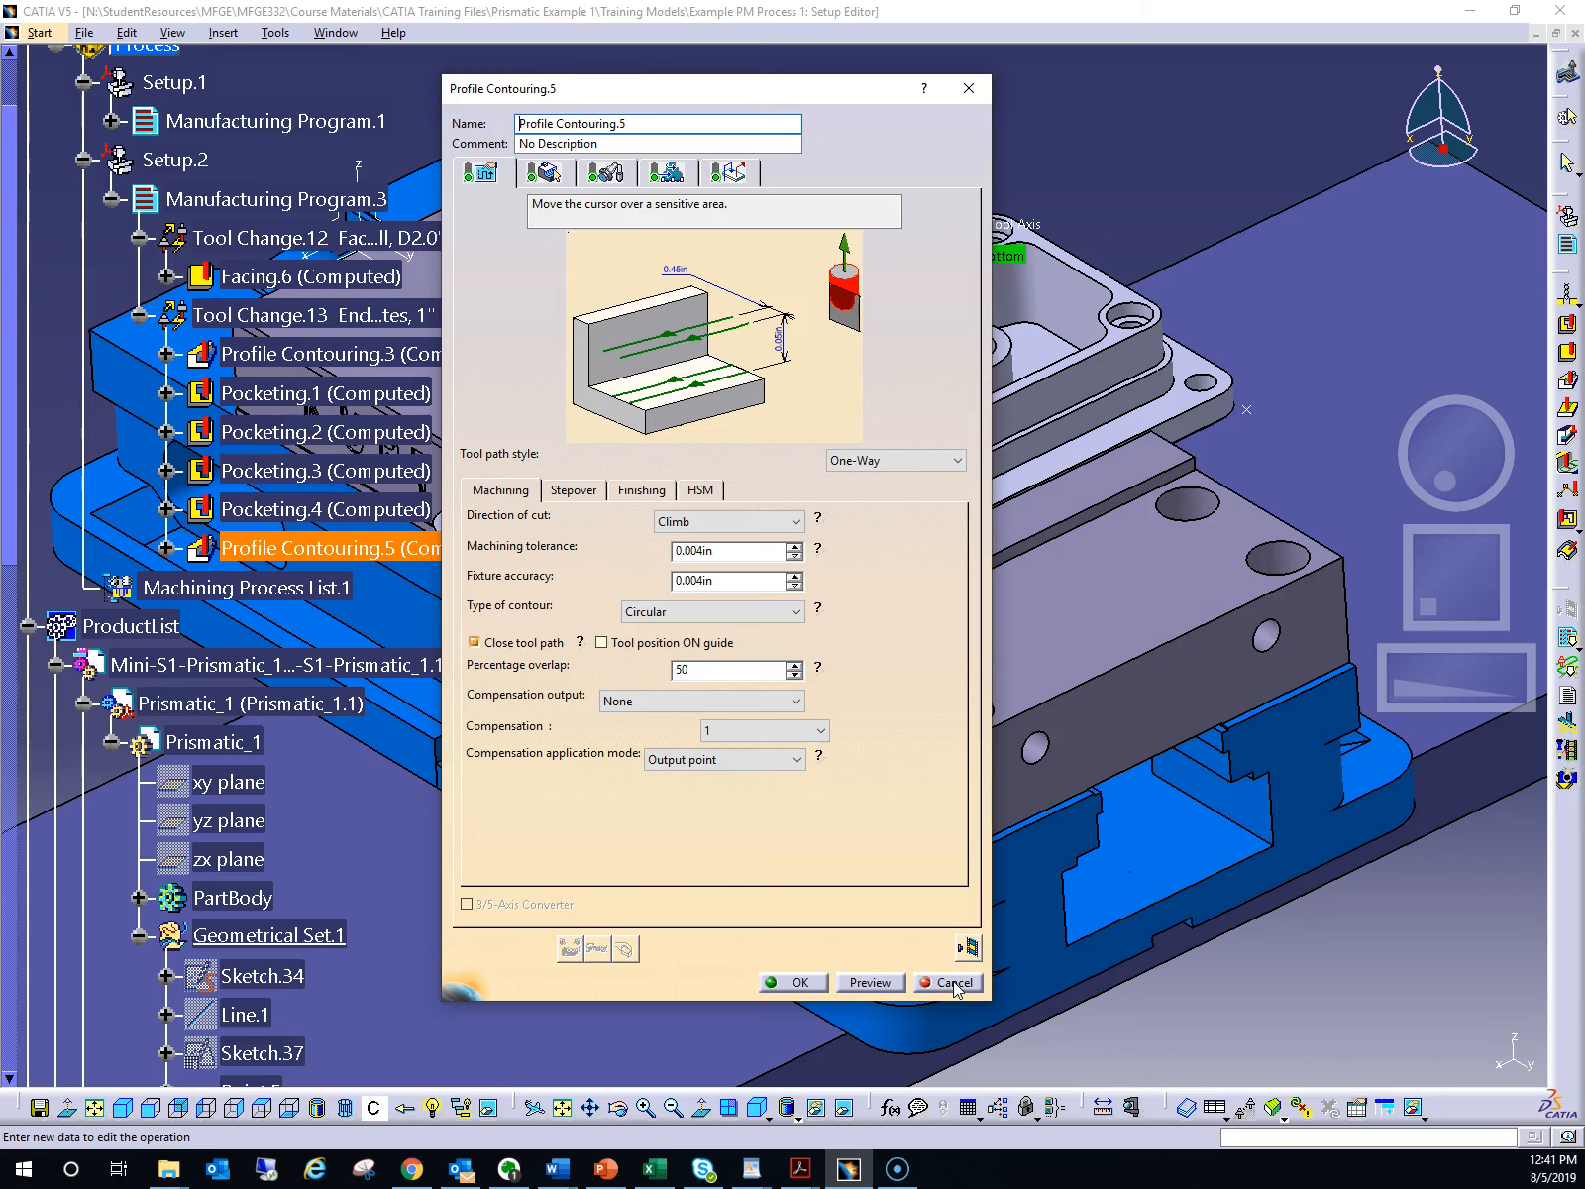
Review the geometry settings of Profile Contouring.5 against its guide, top and bottom on the oval boss
left_click(954, 982)
left_click_drag(721, 87, 1024, 96)
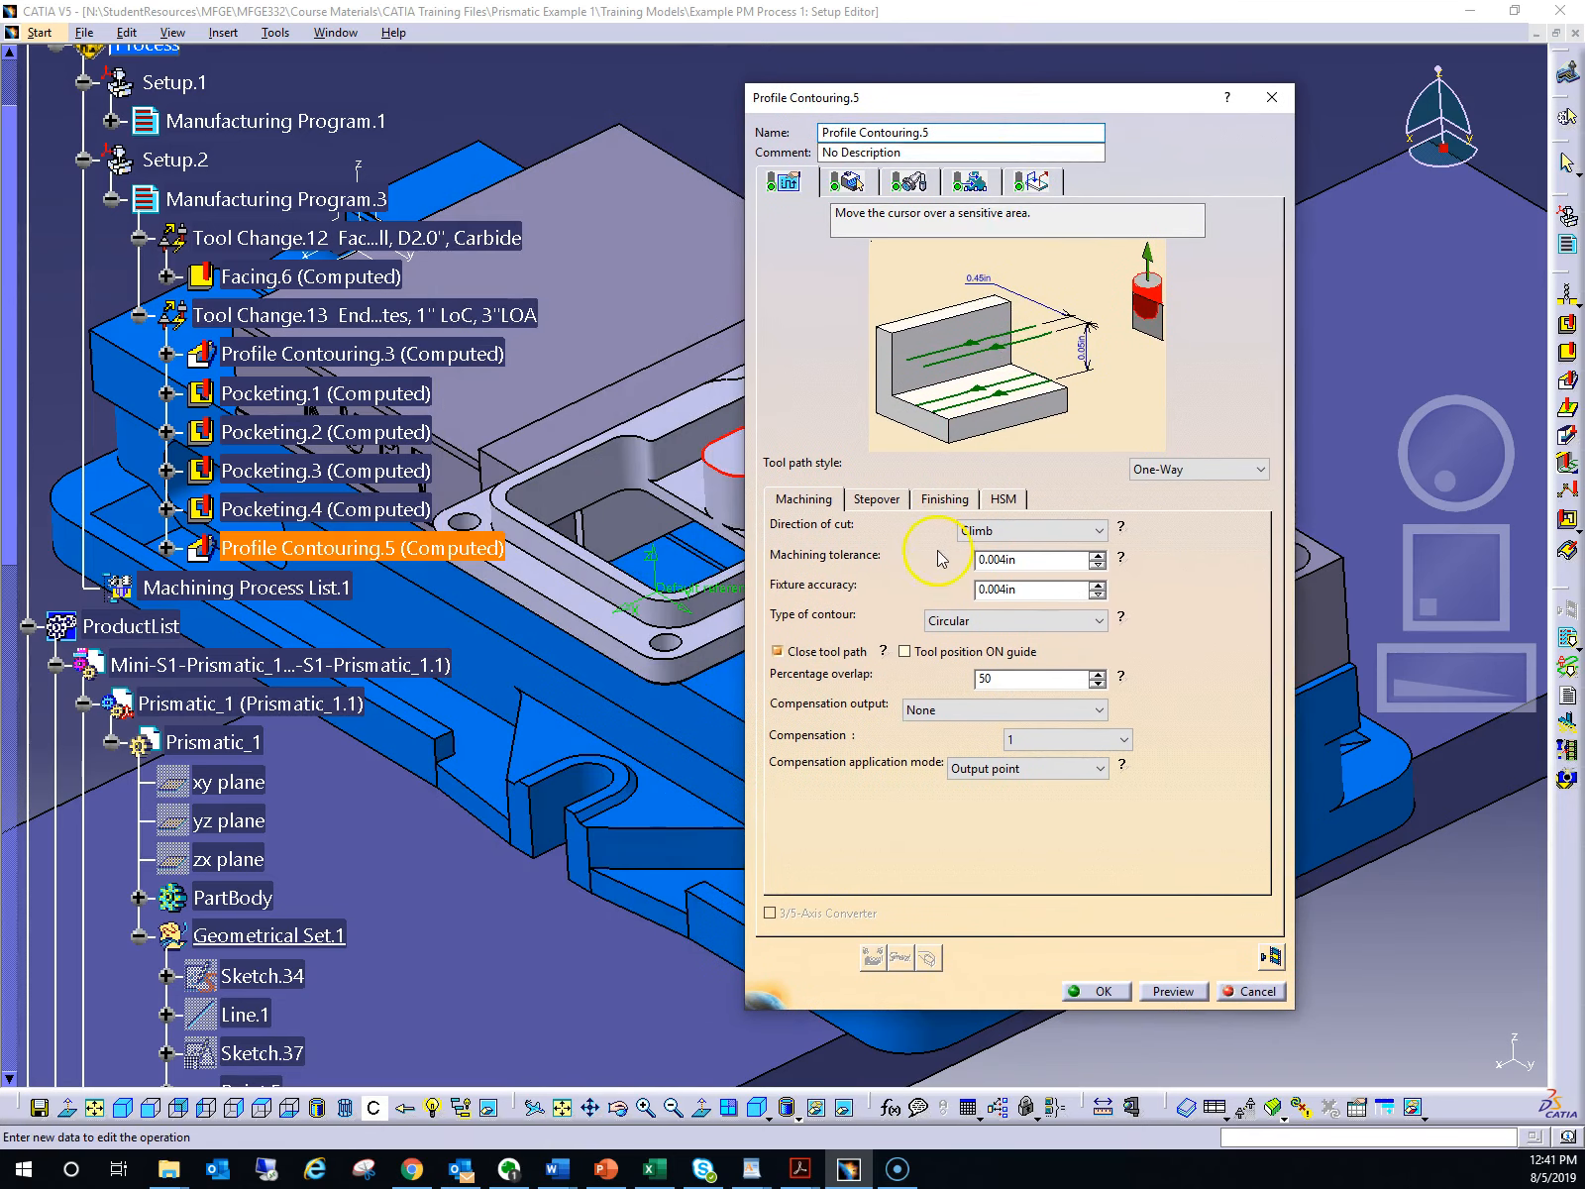
left_click(854, 181)
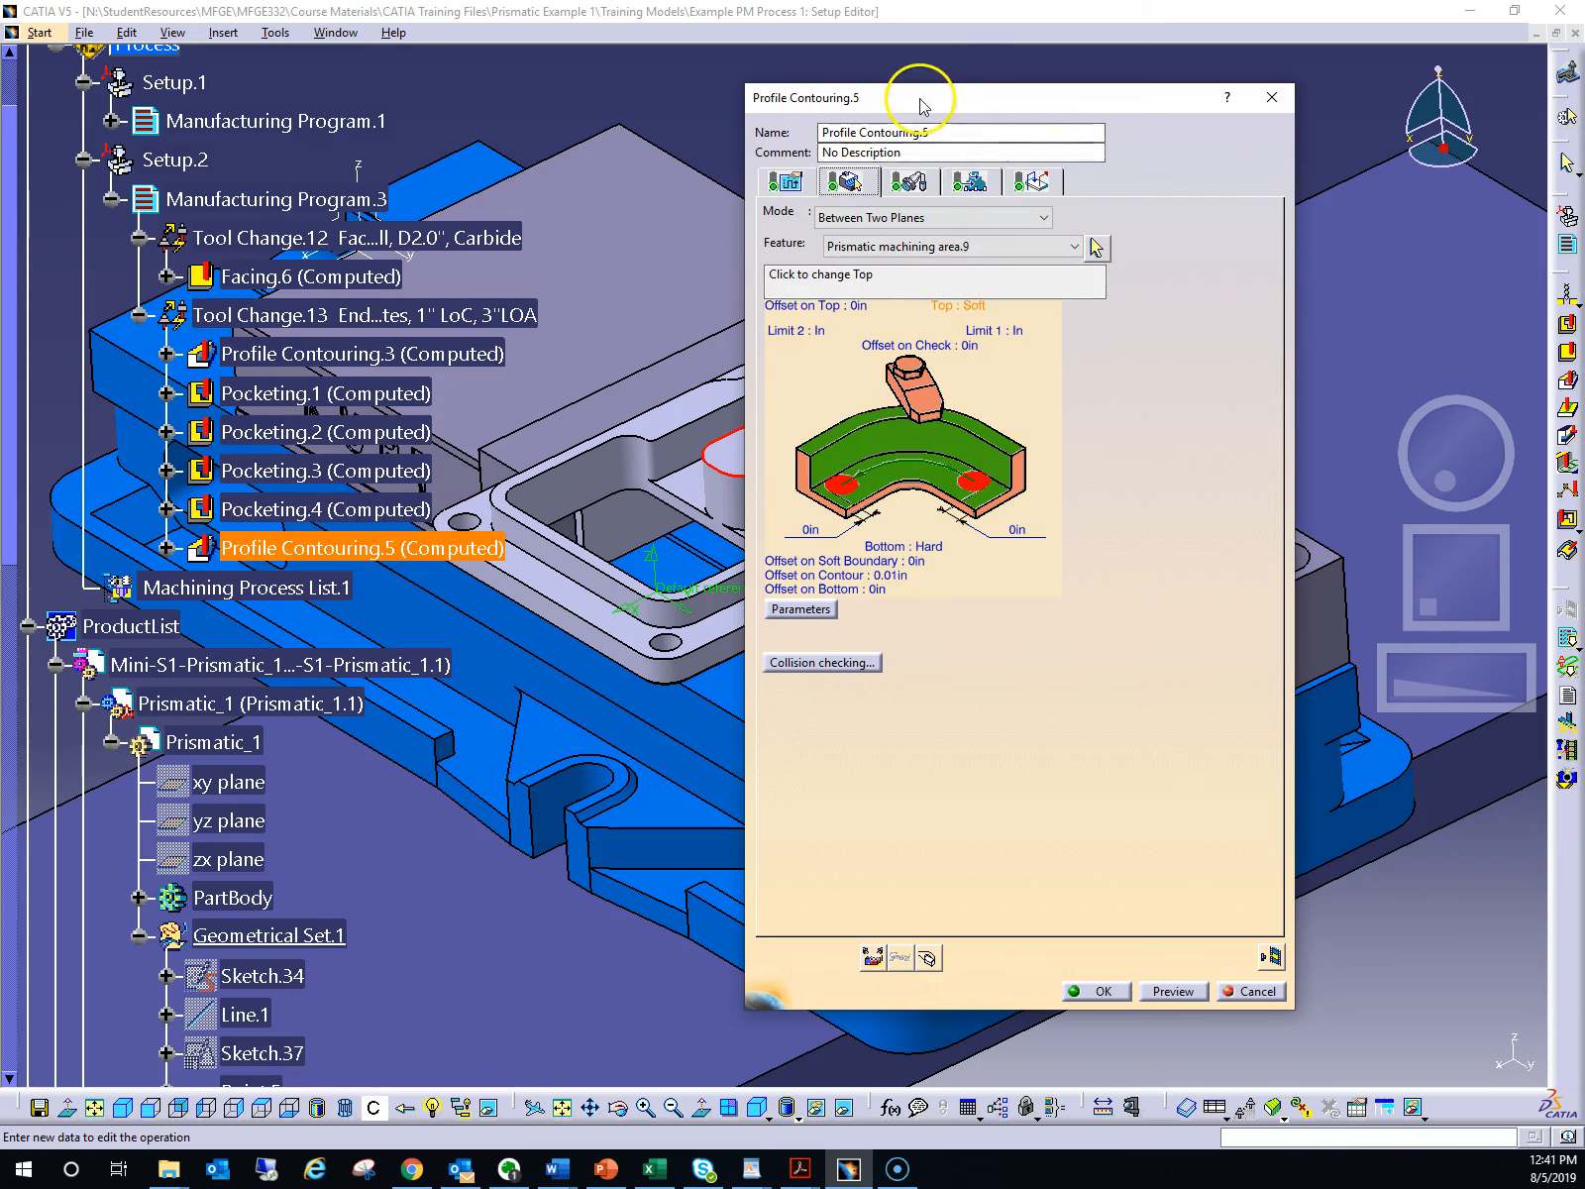
left_click_drag(928, 99, 1287, 134)
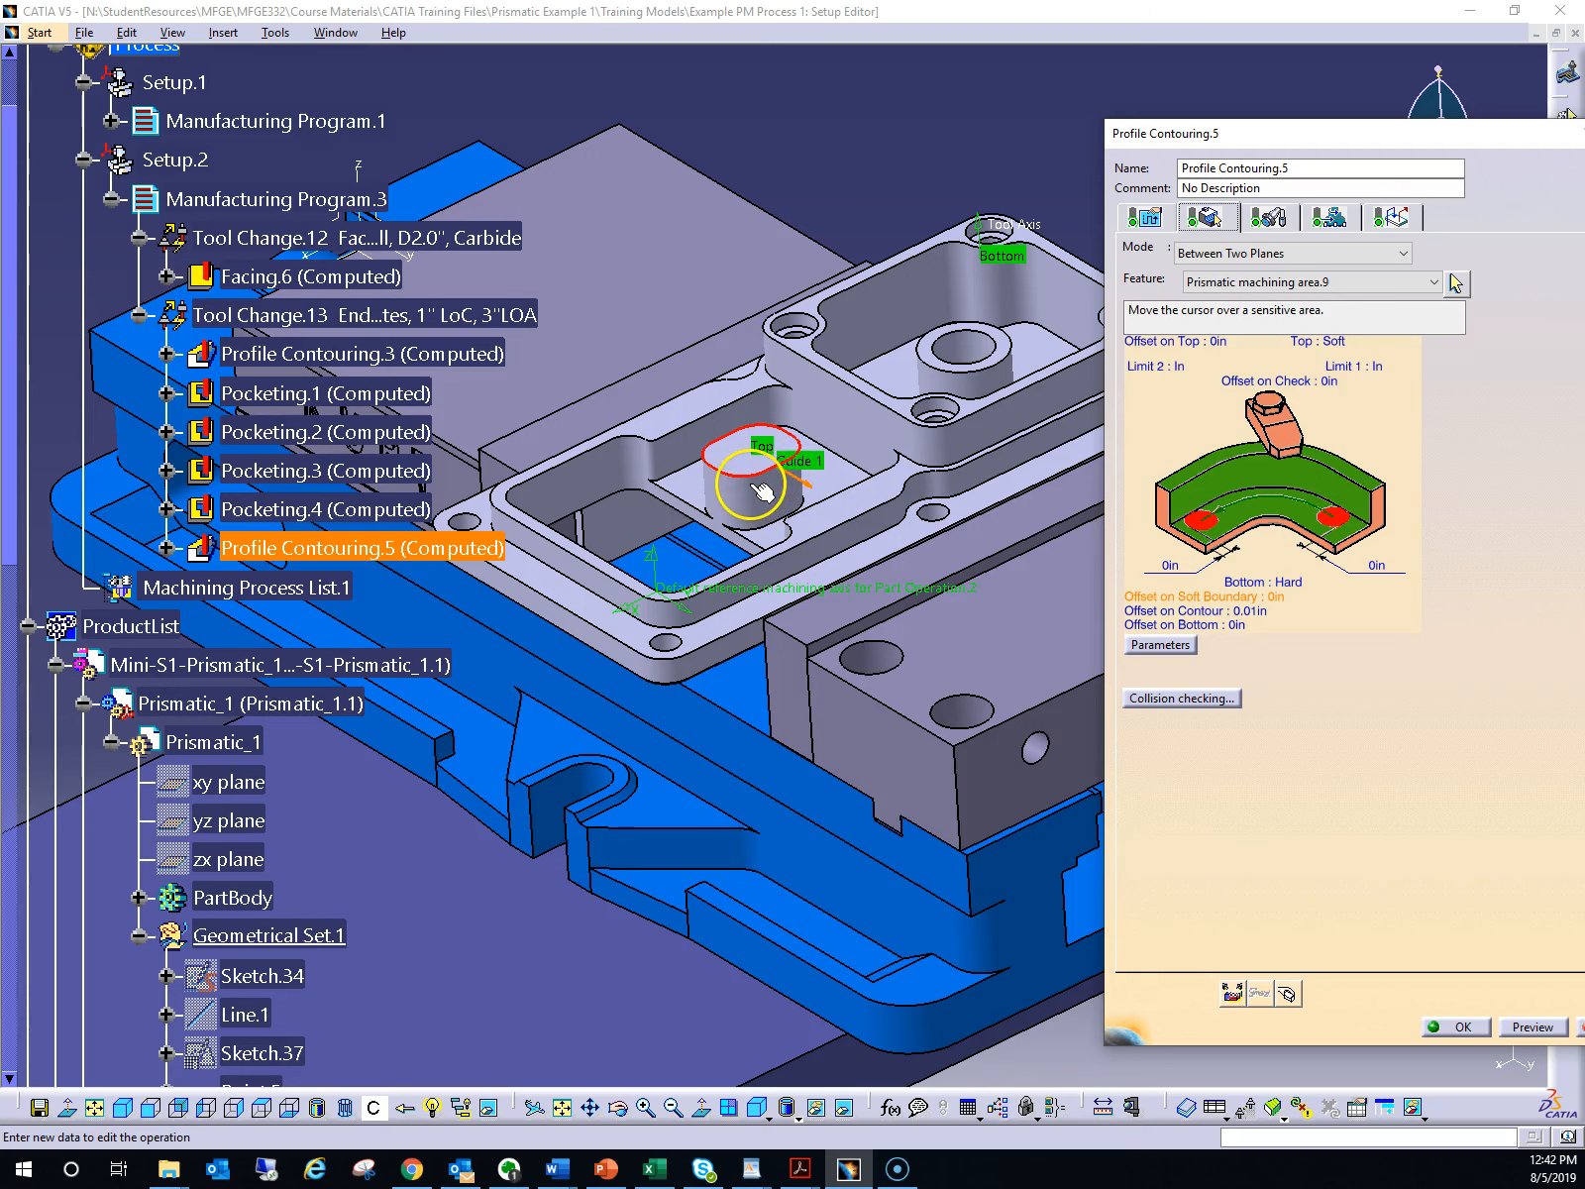
left_click(1465, 1028)
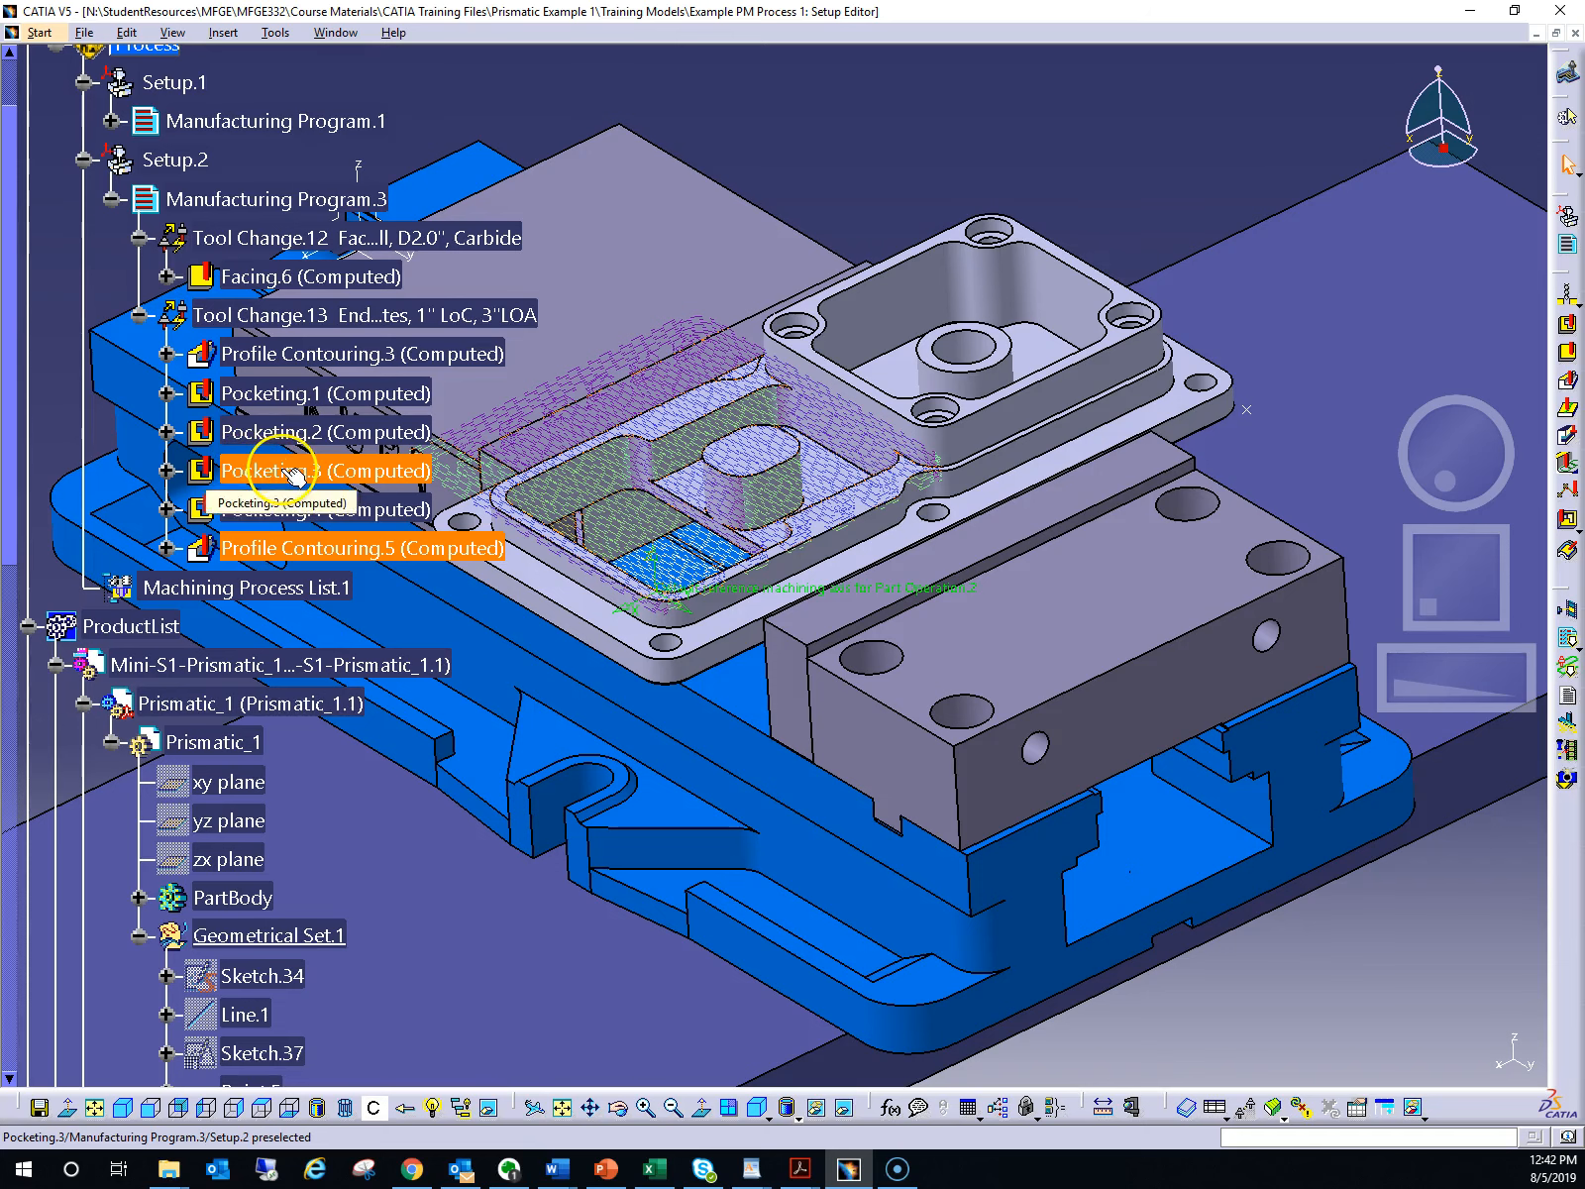
Examine the geometry of Pocketing.3, including its guide boundary, bottom, offsets and open-pocket definition
double_click(267, 471)
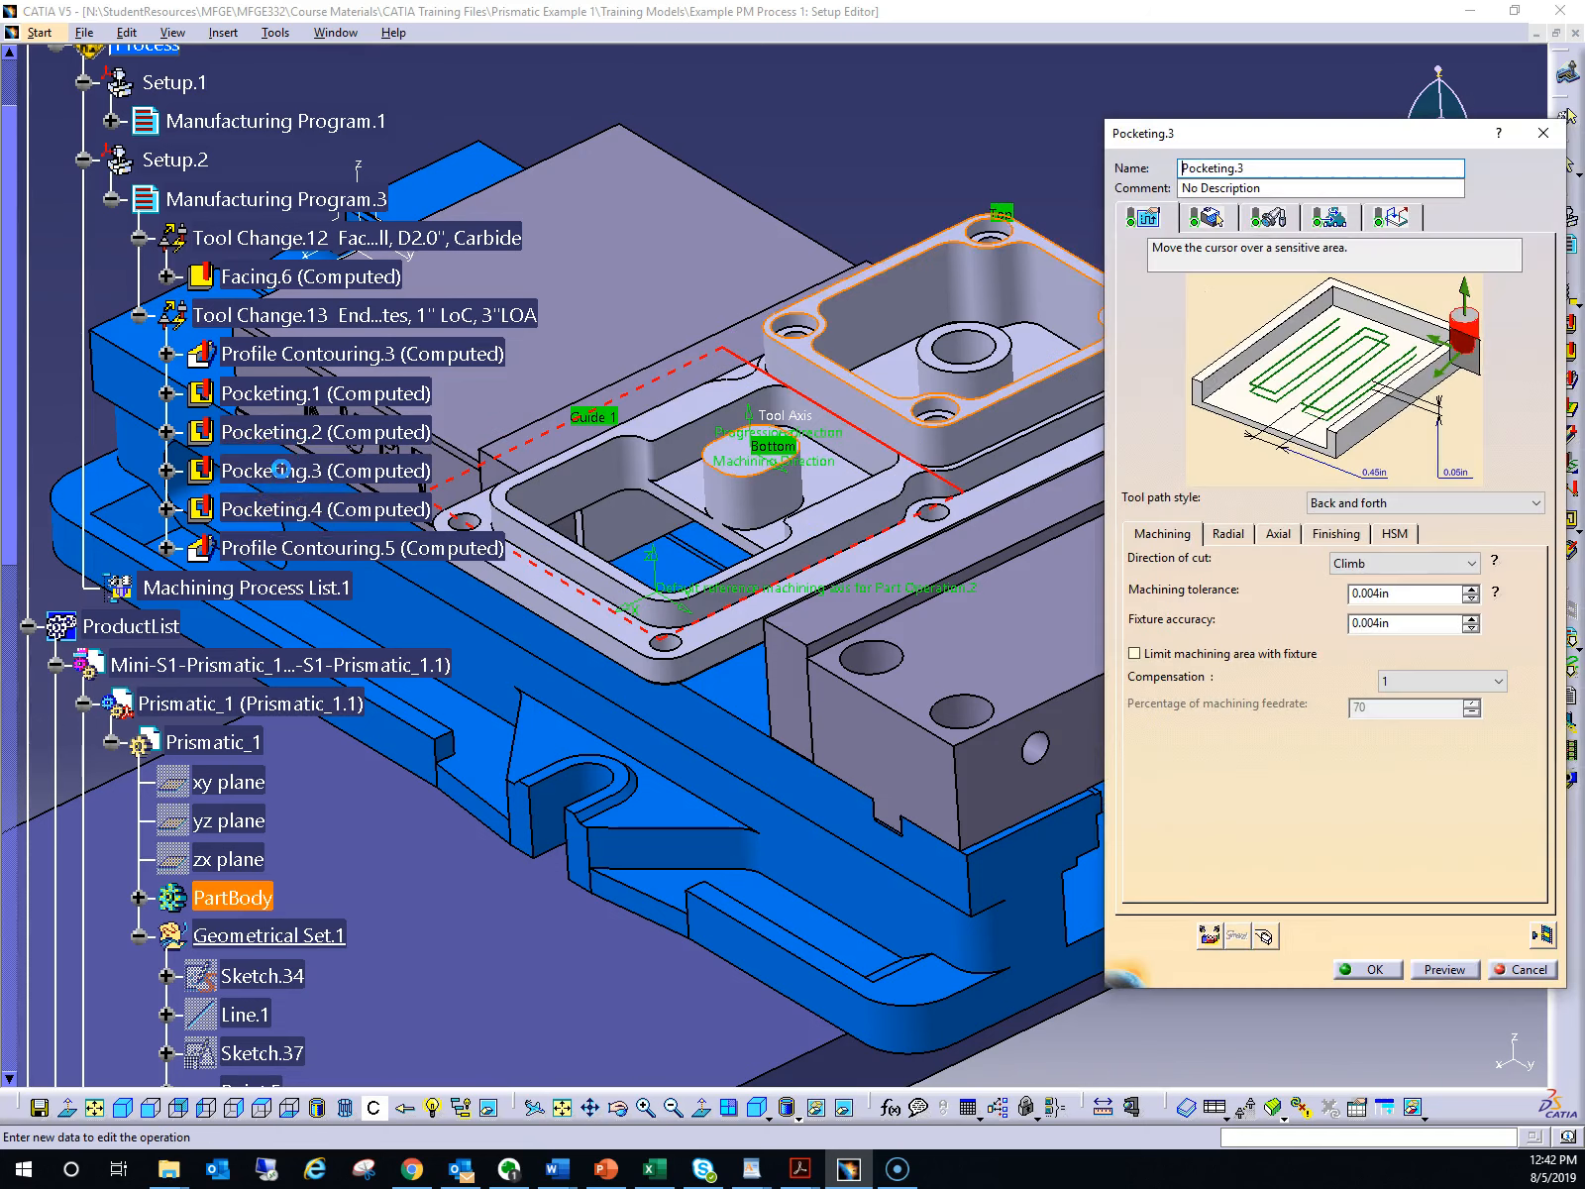
left_click_drag(1258, 136, 1063, 153)
left_click(1010, 234)
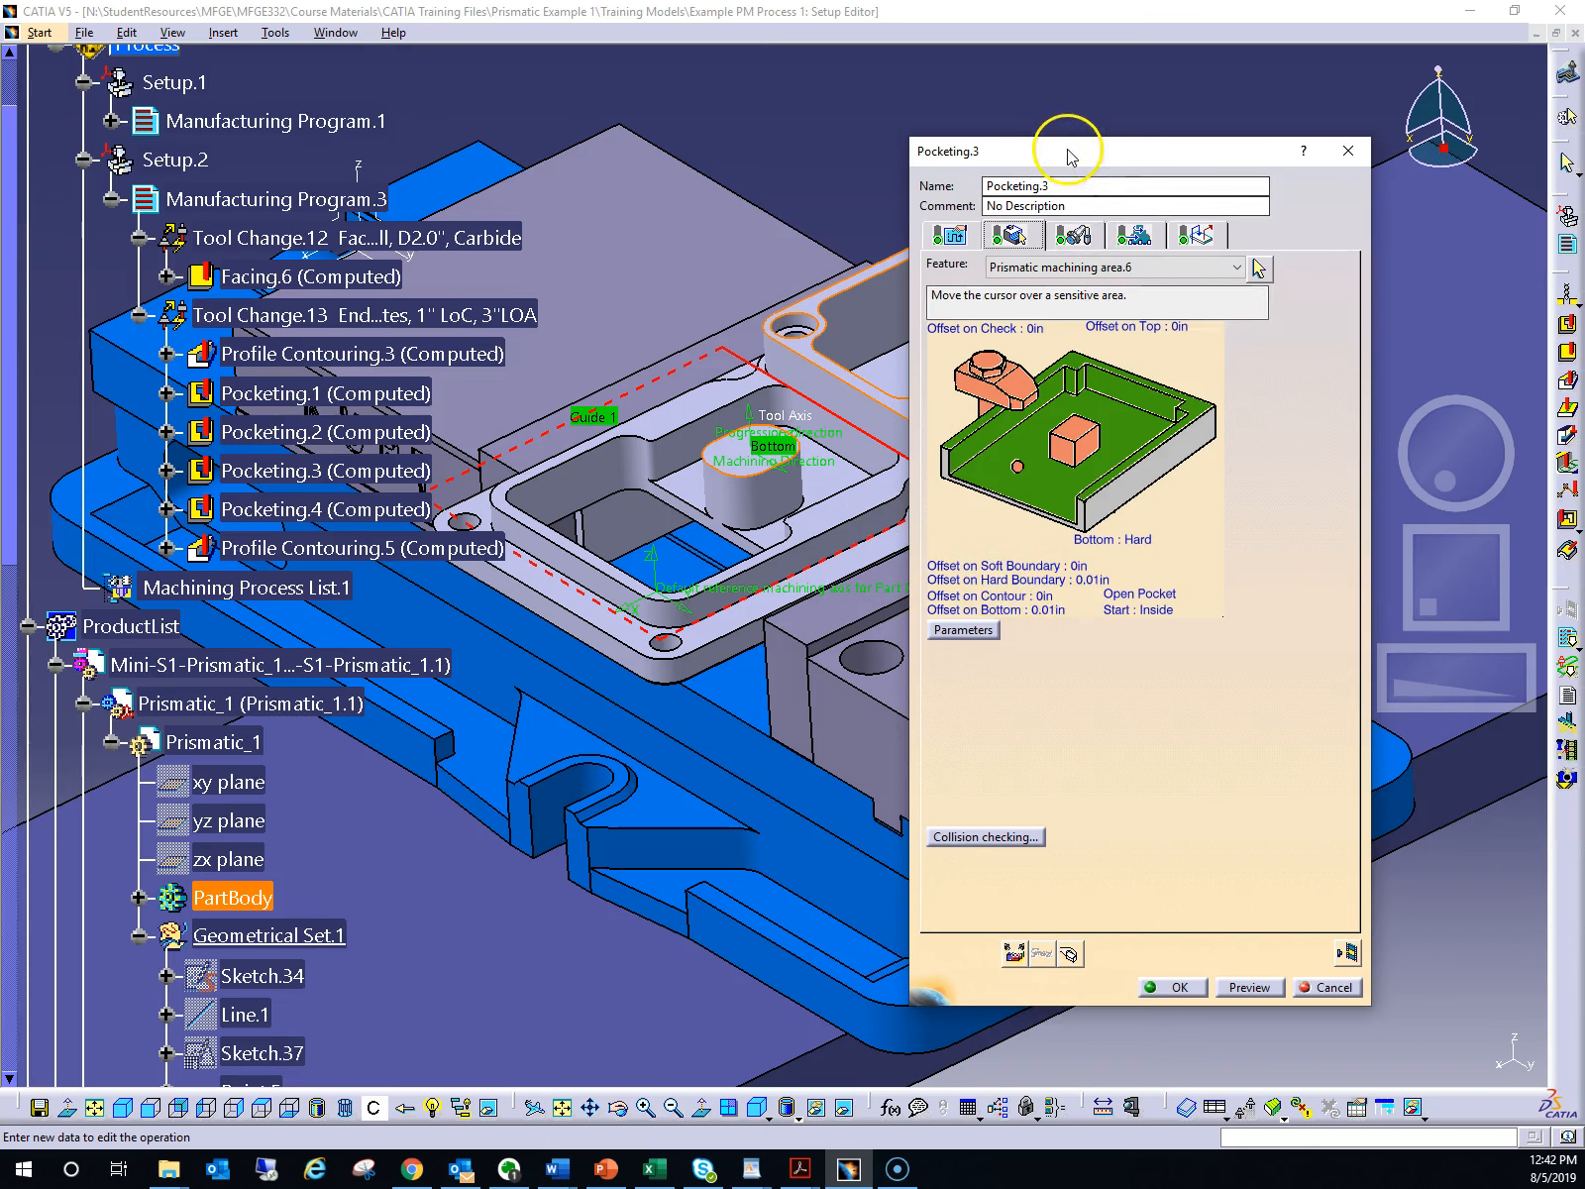
left_click_drag(1061, 156, 1185, 173)
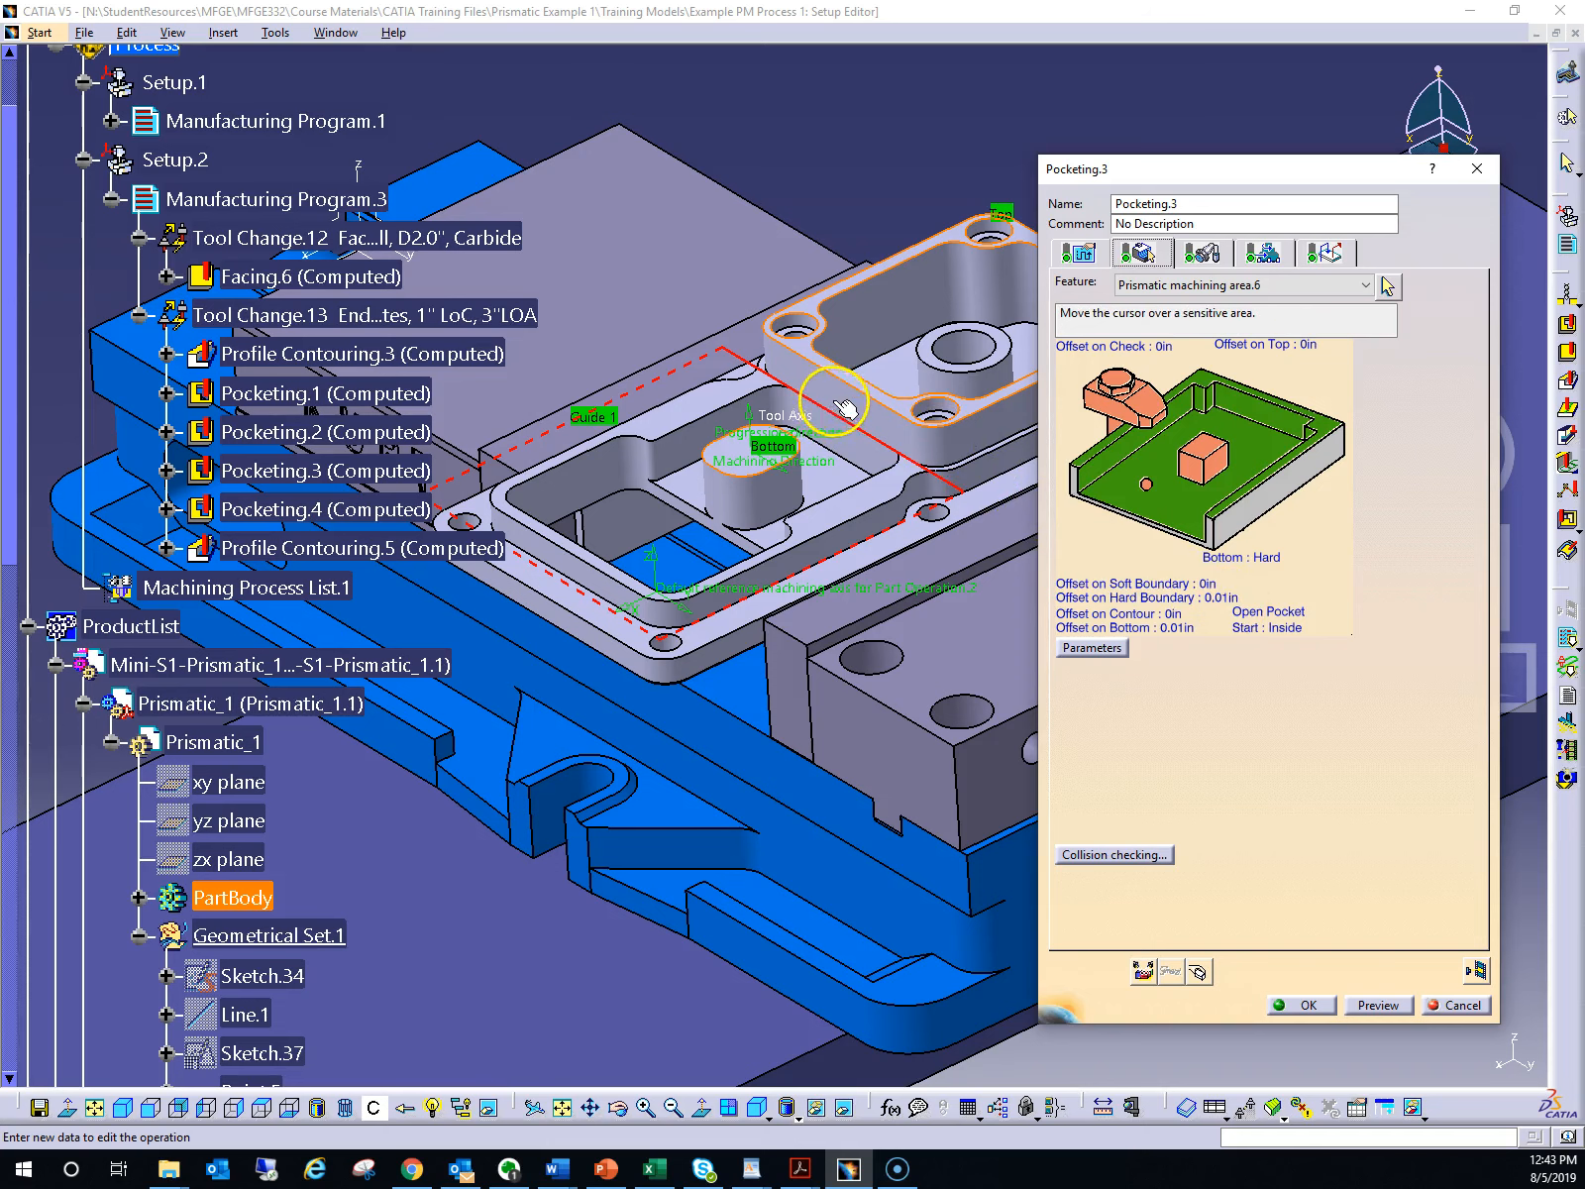
left_click_drag(1196, 167, 1381, 181)
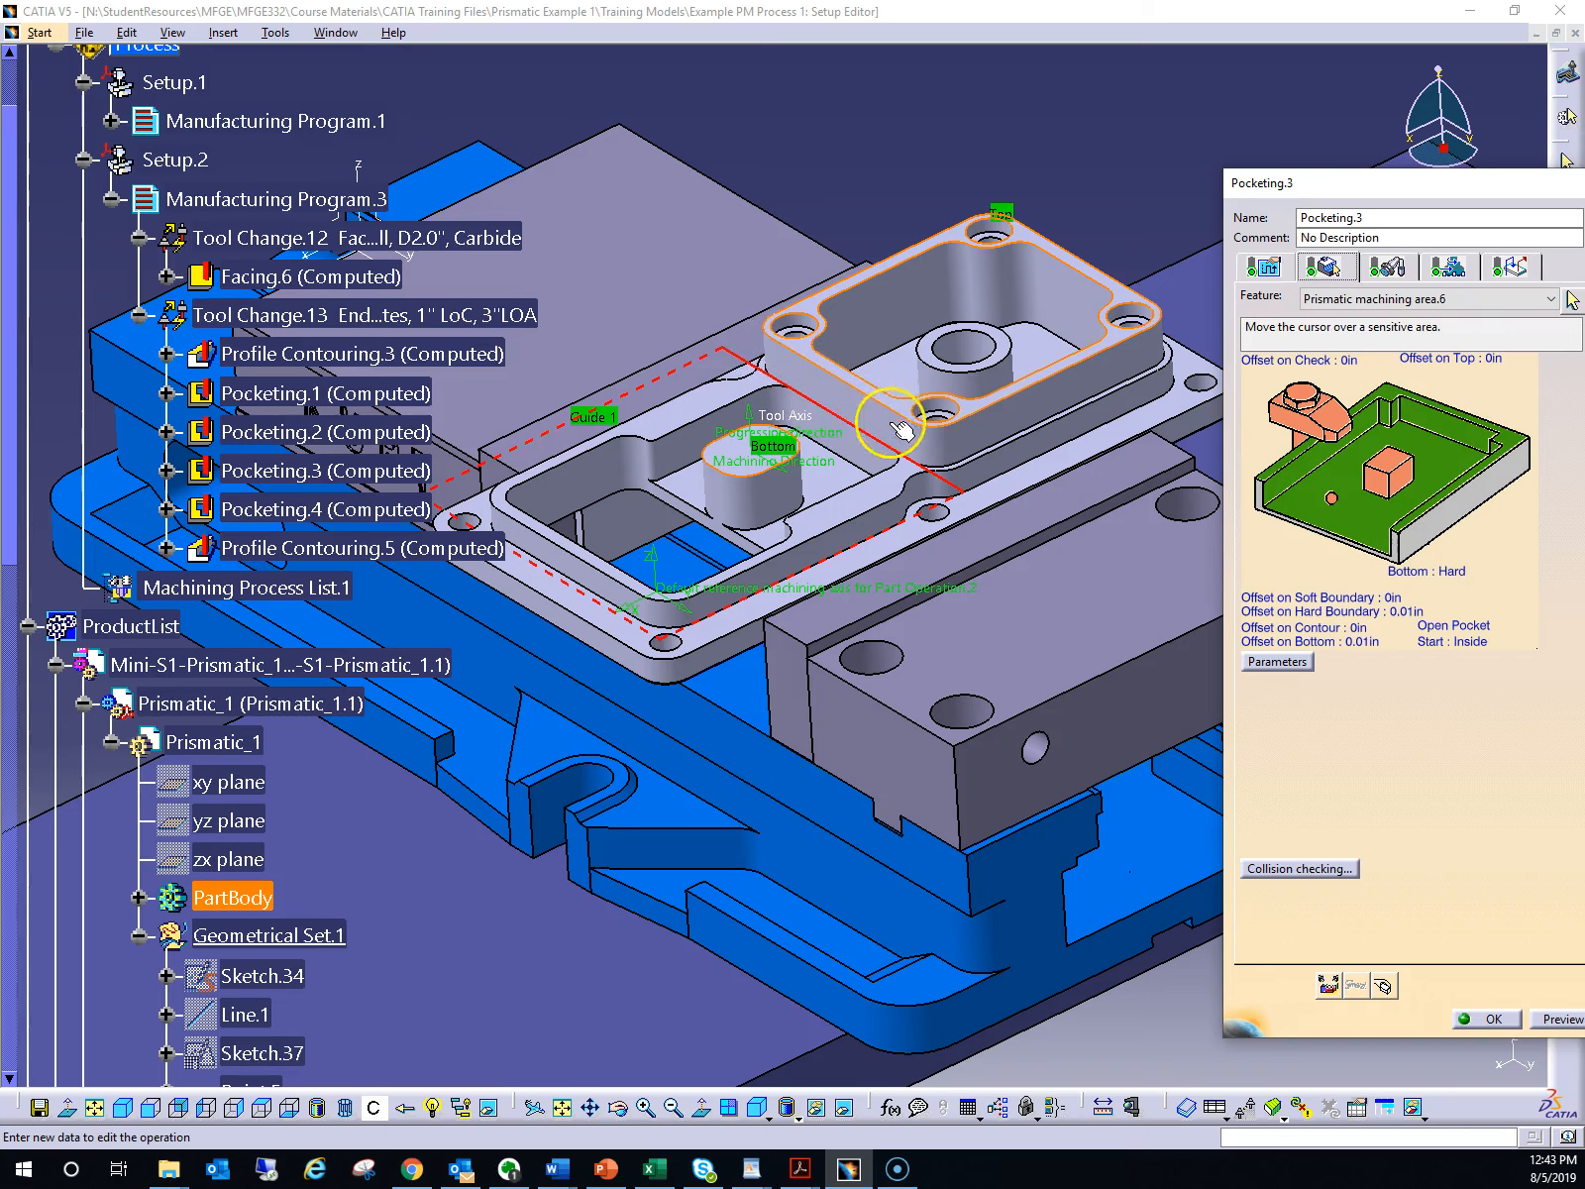
left_click(1494, 1020)
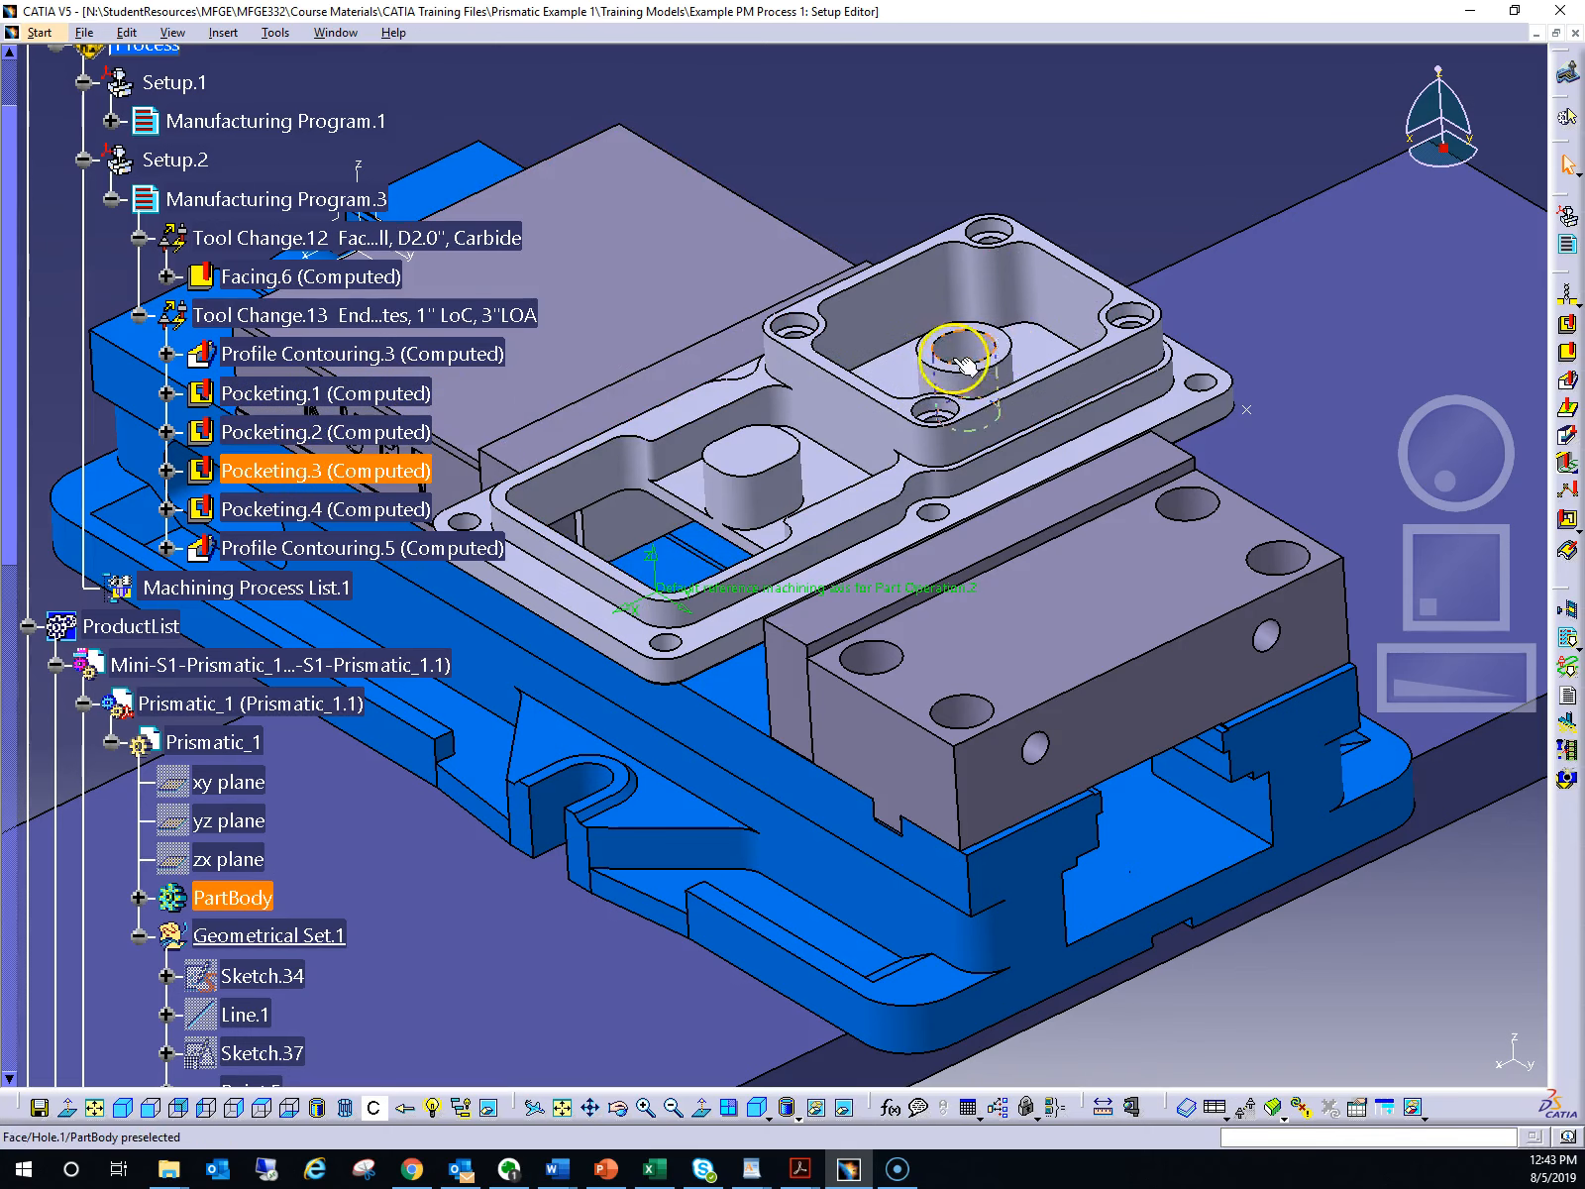
Examine the geometry of Pocketing.1, including its guide contour, bottom, offsets and closed-pocket definition
double_click(346, 393)
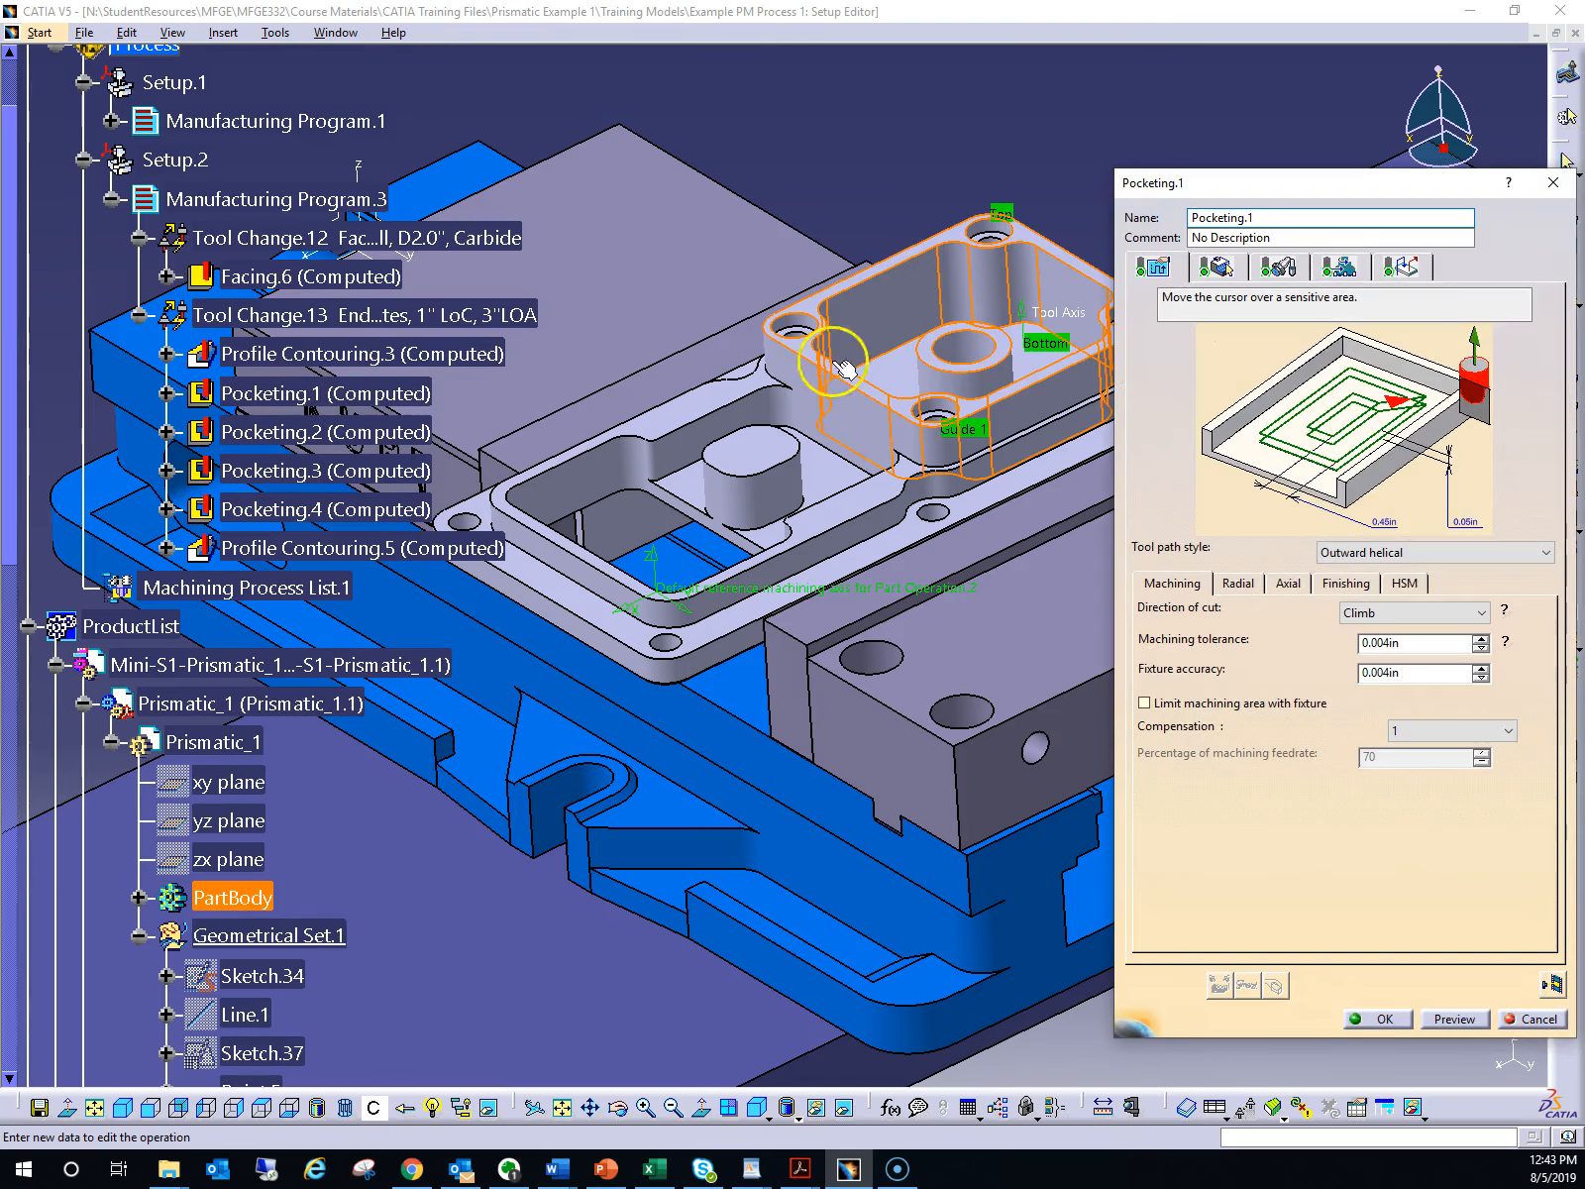
left_click(1221, 269)
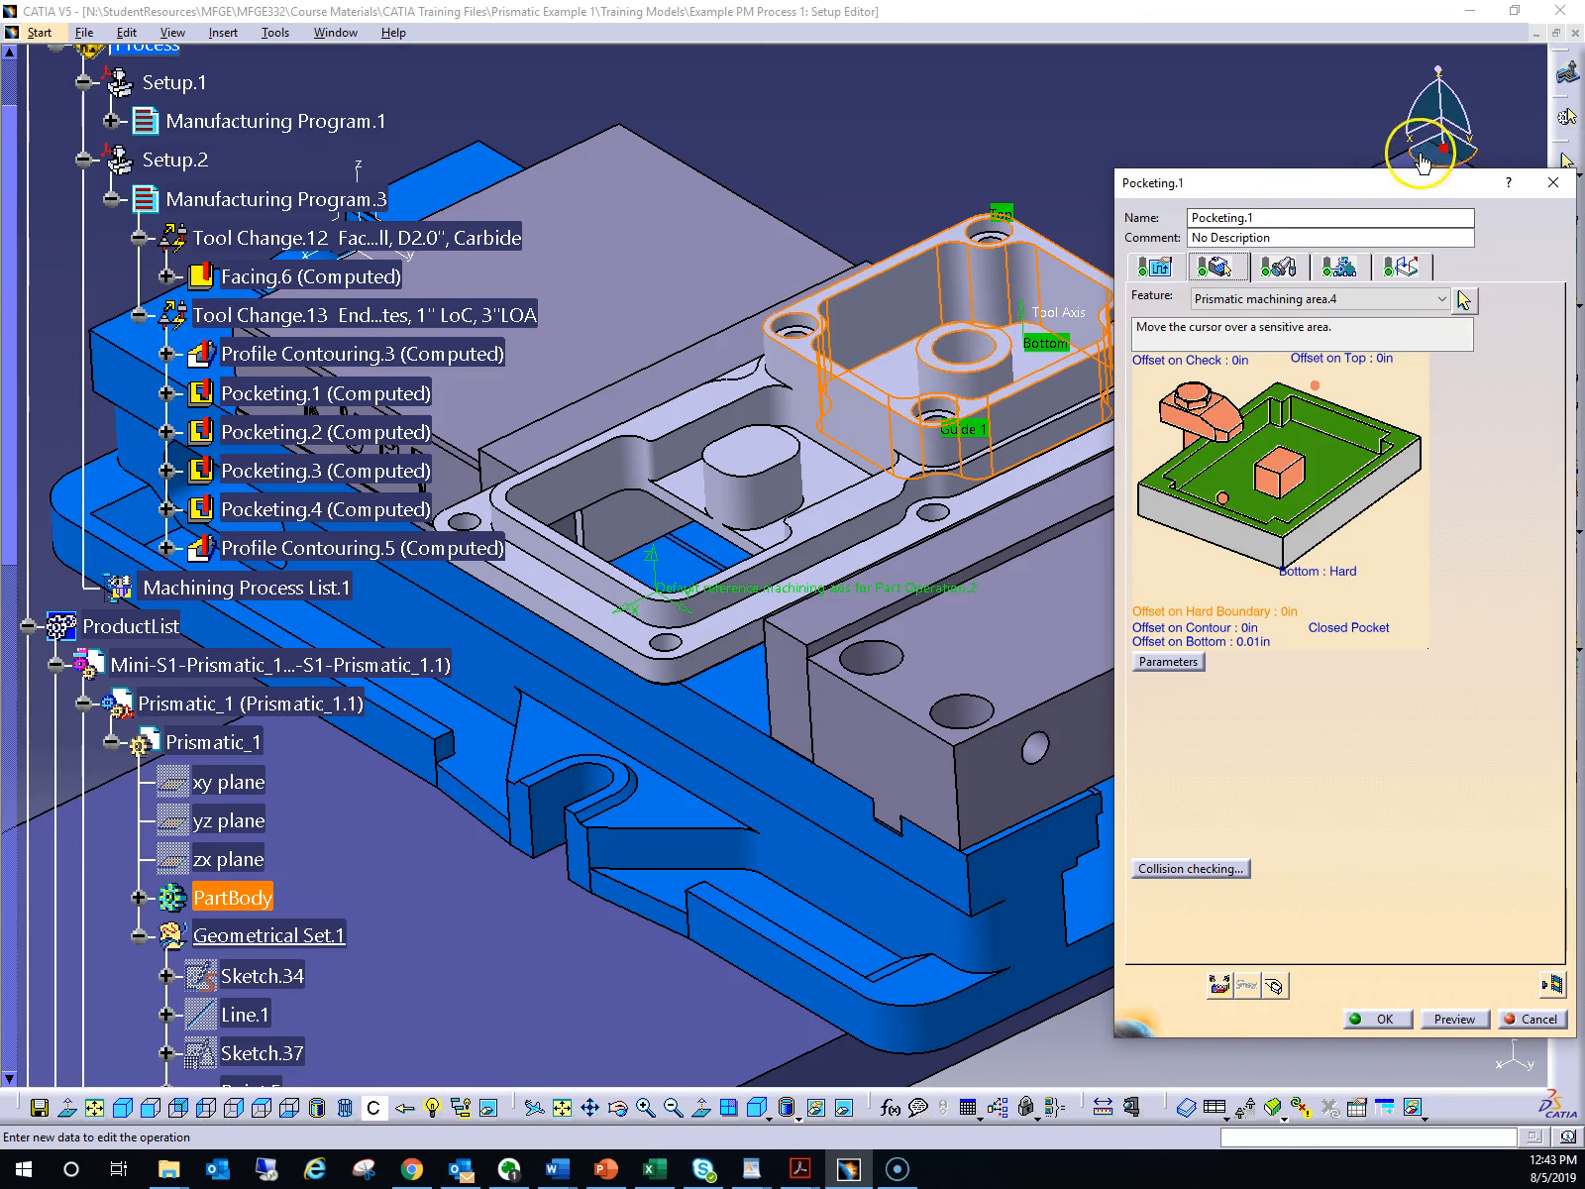
left_click_drag(1372, 186, 483, 191)
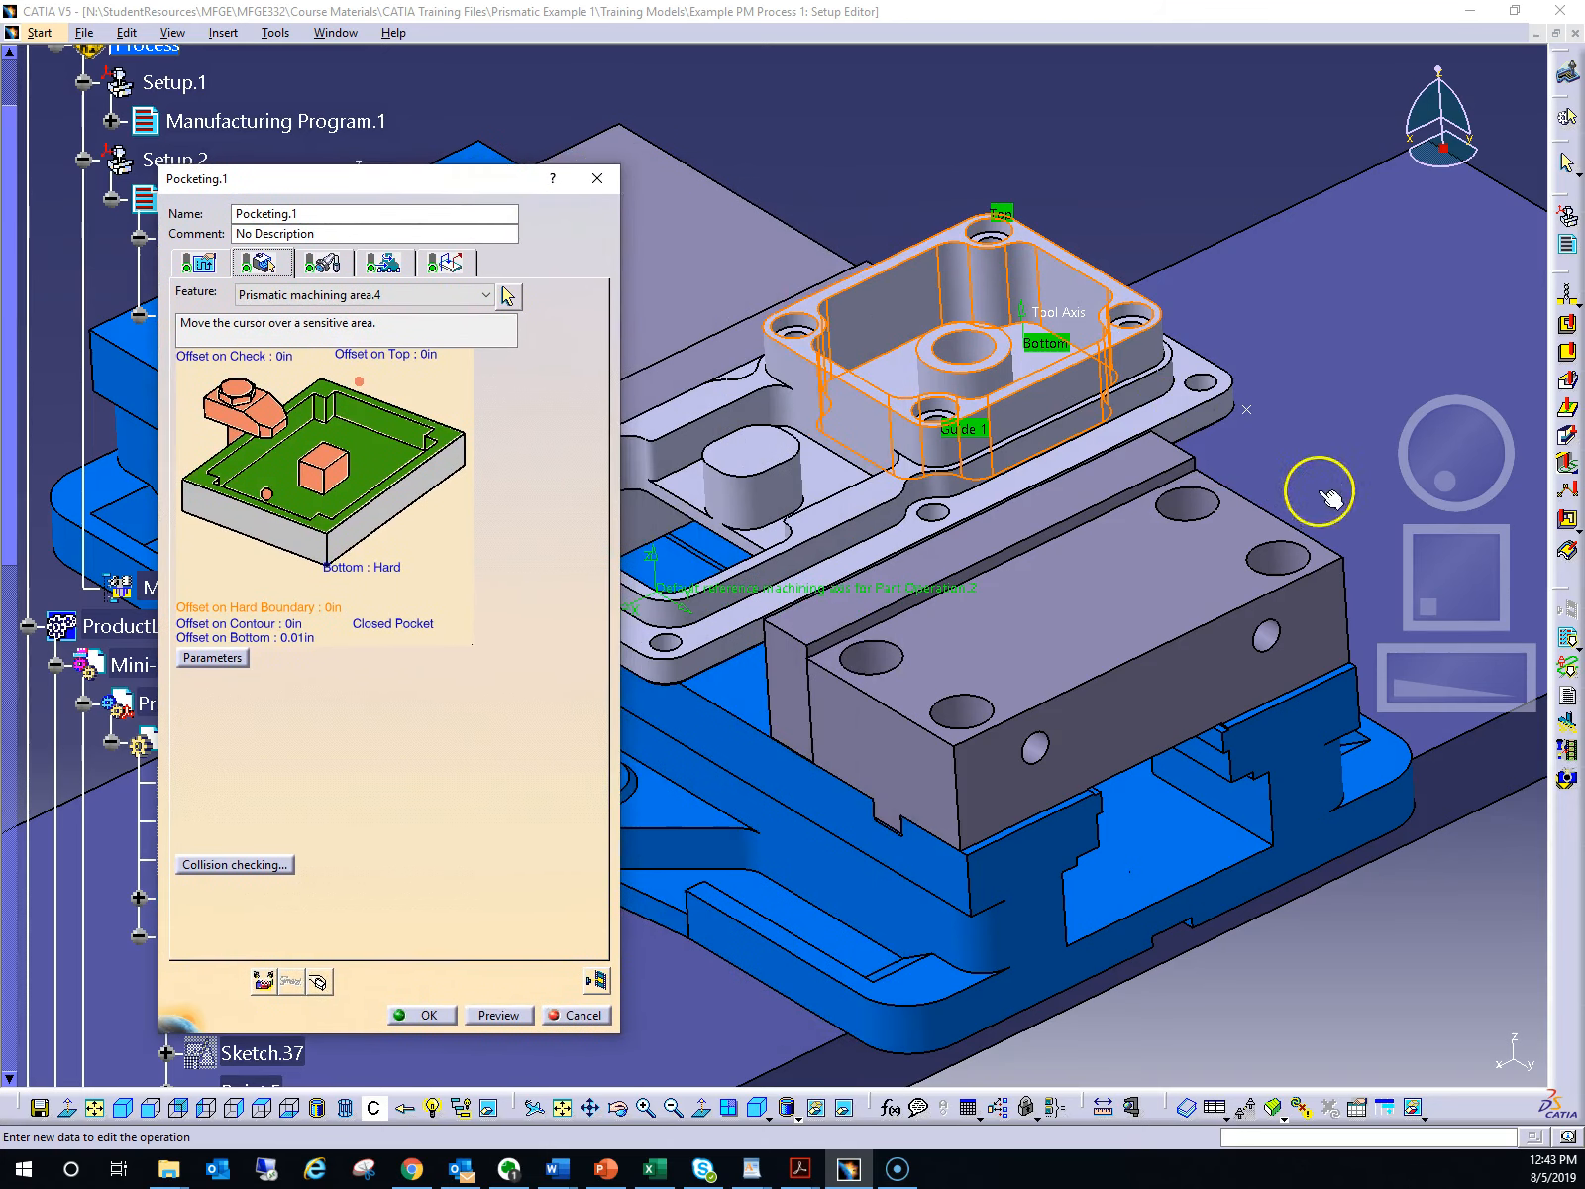
left_click_drag(1440, 566, 1475, 587)
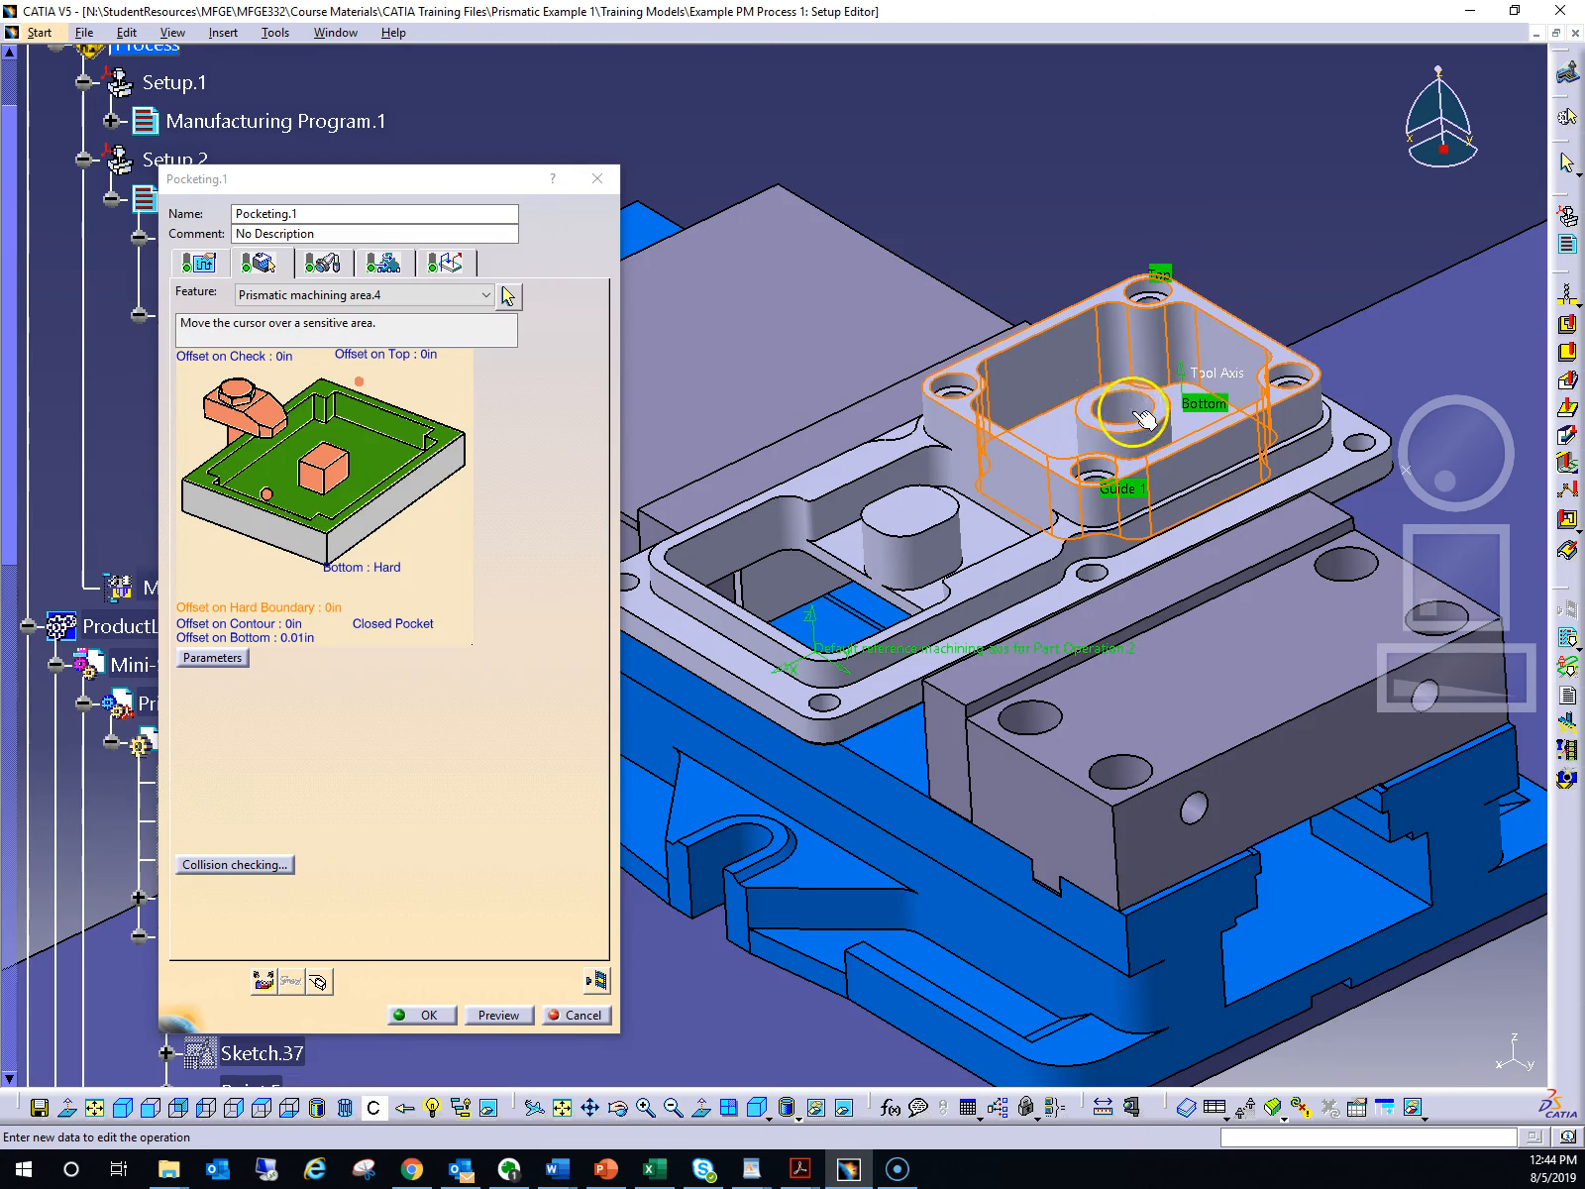
left_click(423, 1014)
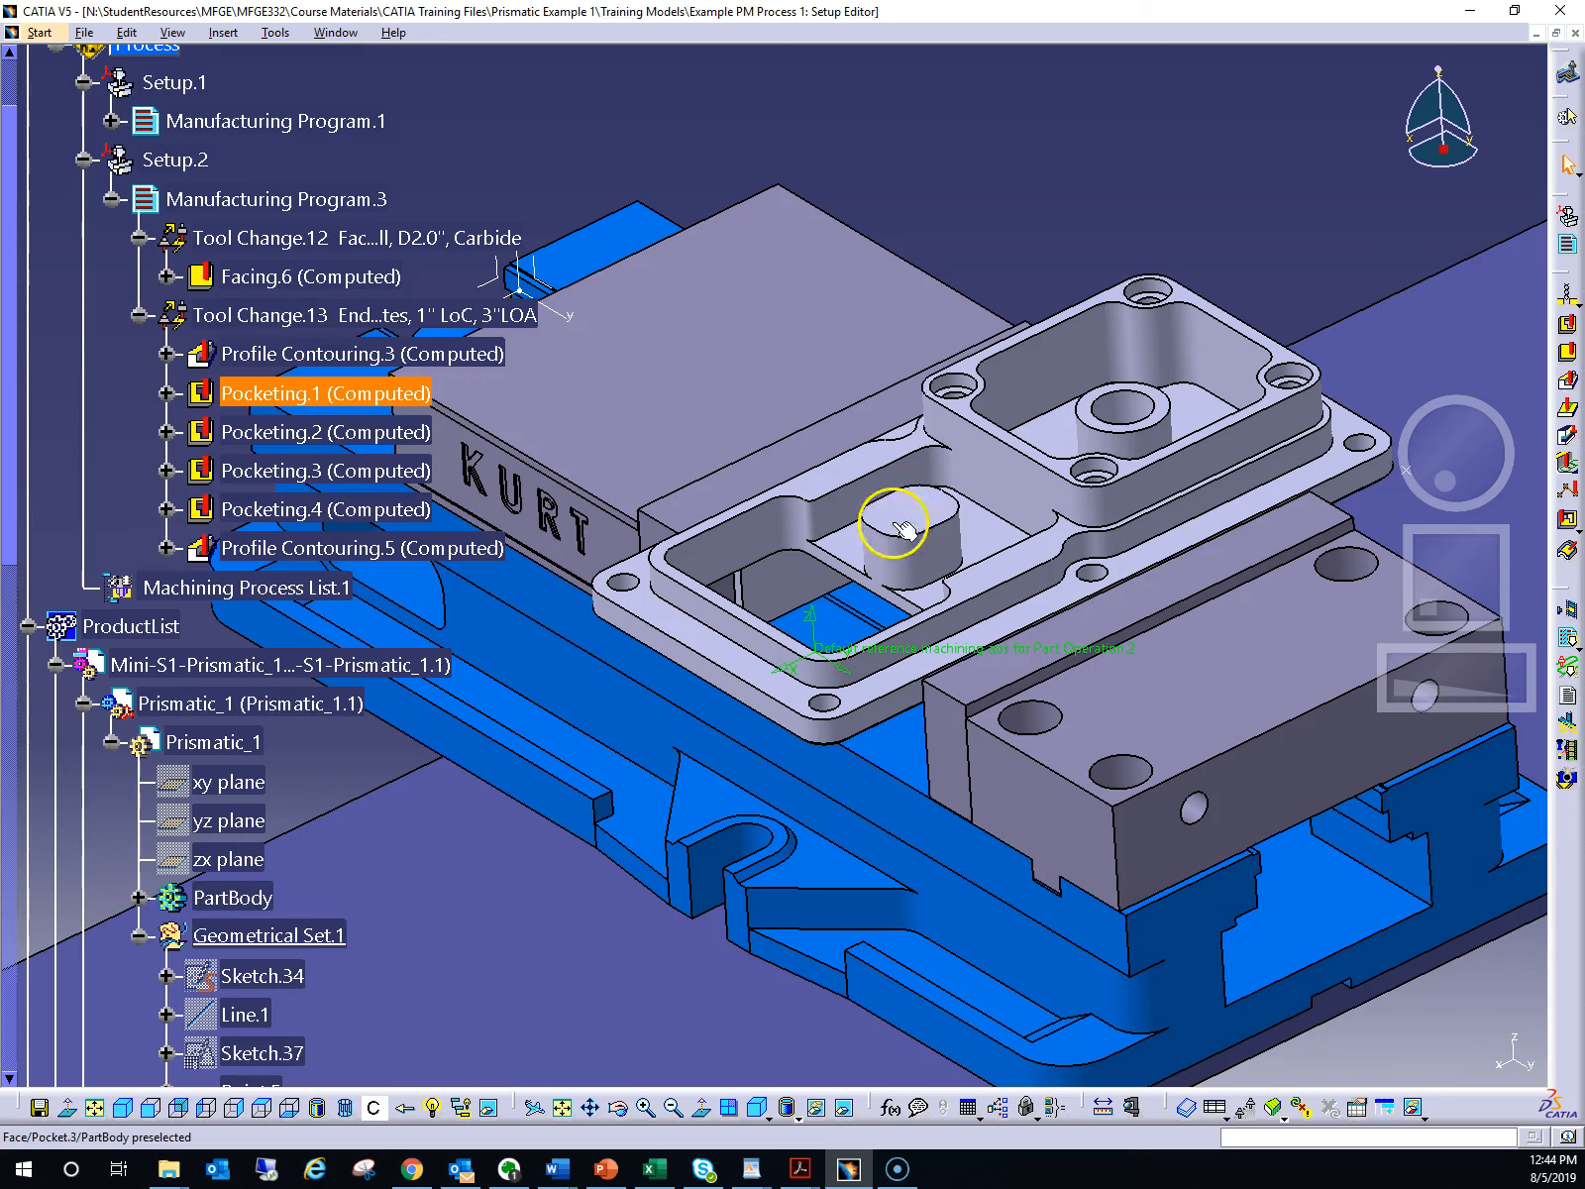
Recheck the open-pocket setting and soft boundary in the geometry of Pocketing.3
double_click(297, 472)
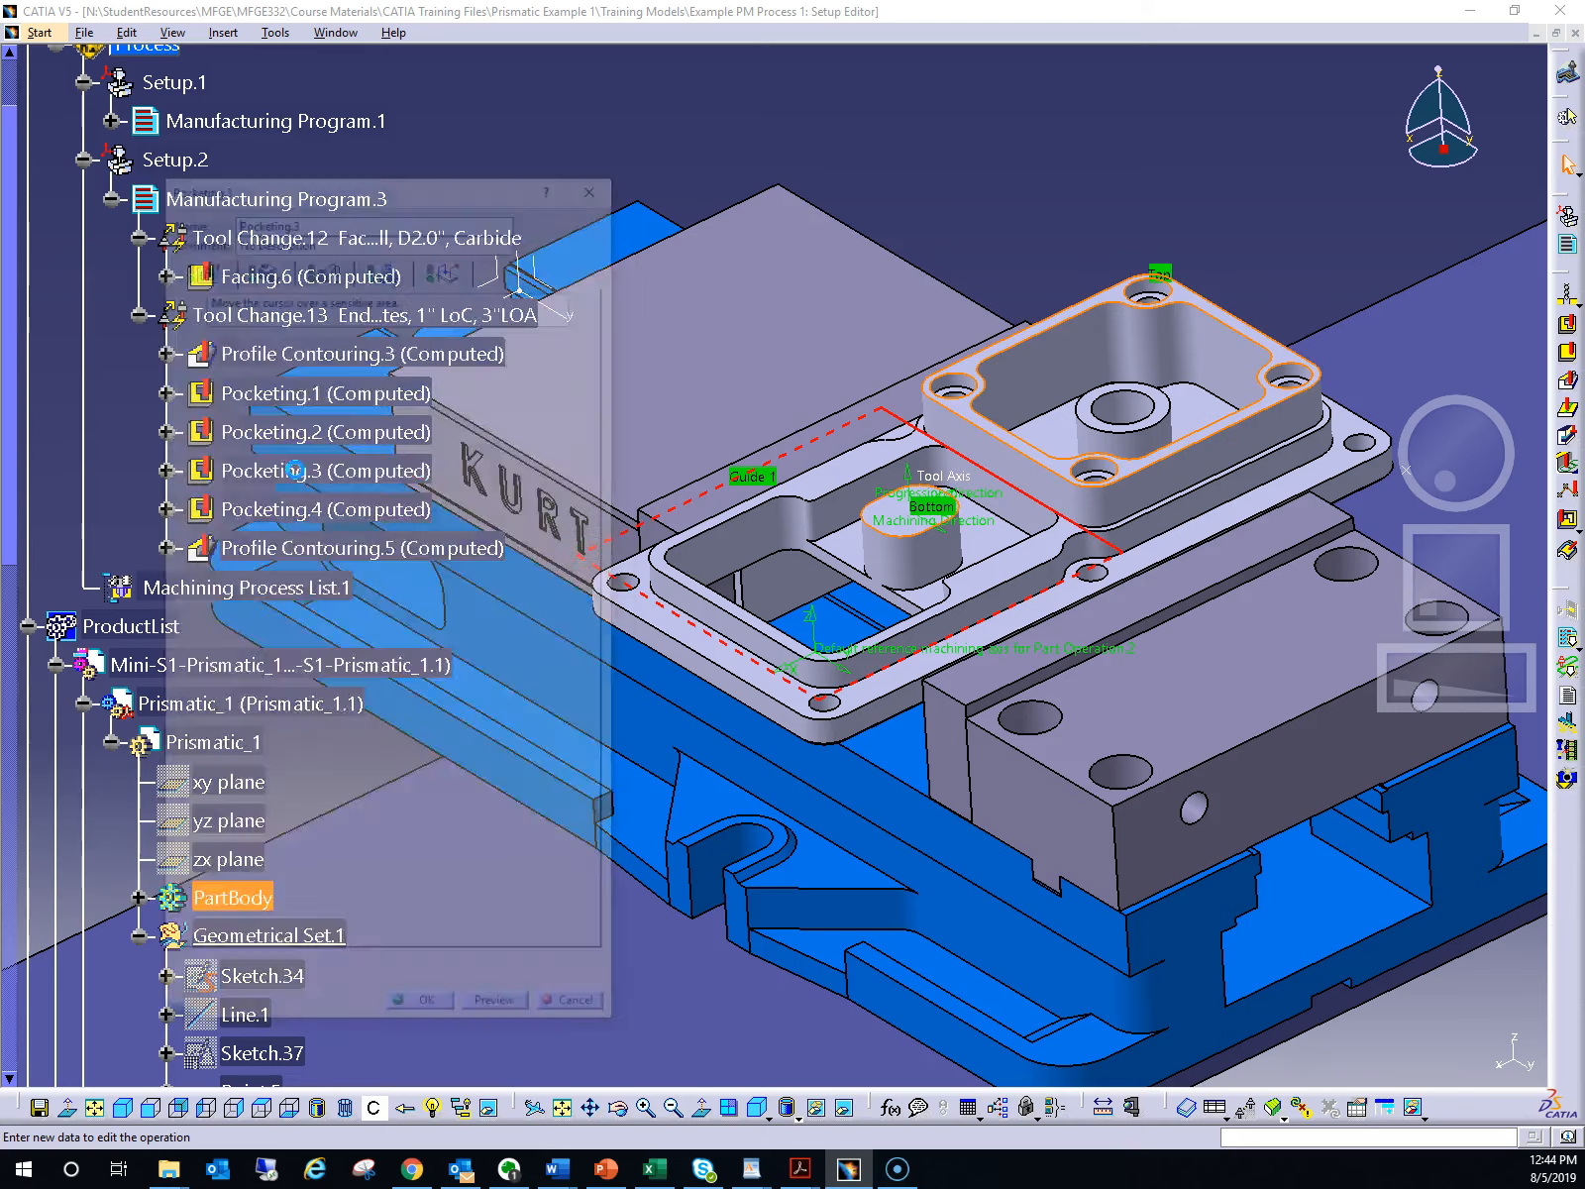
left_click(267, 265)
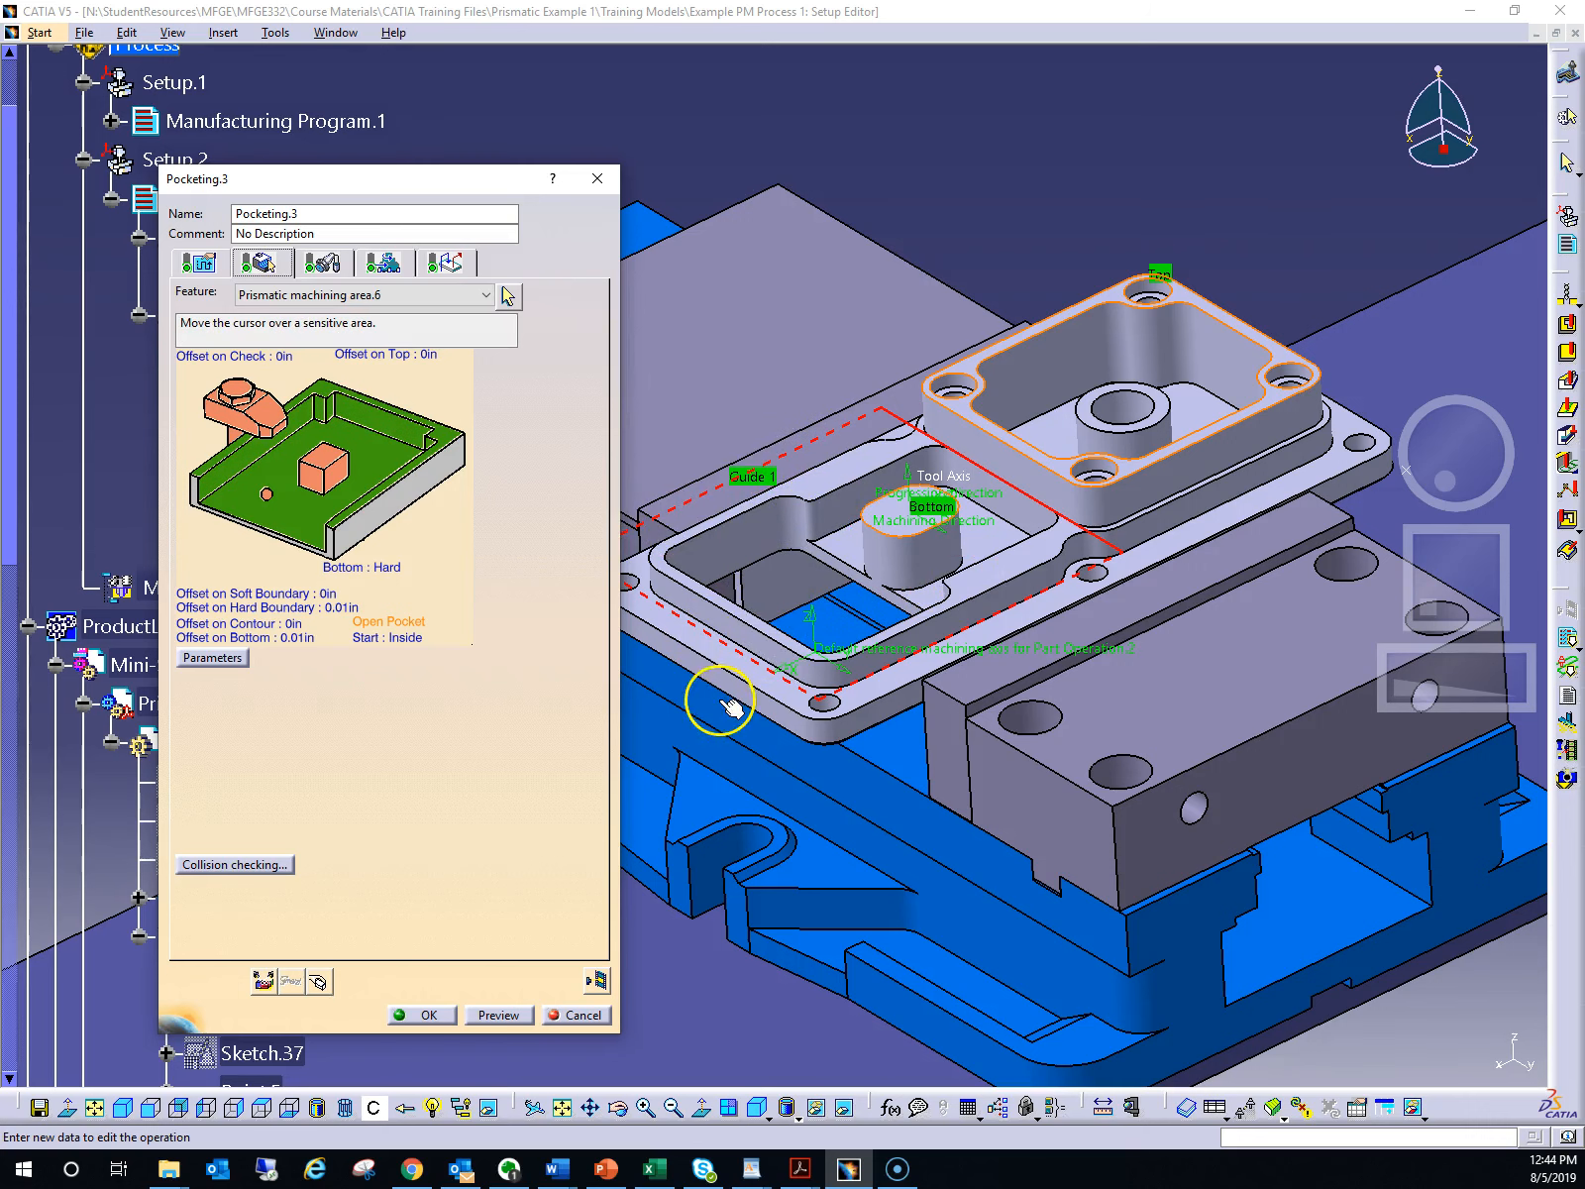
left_click(422, 1014)
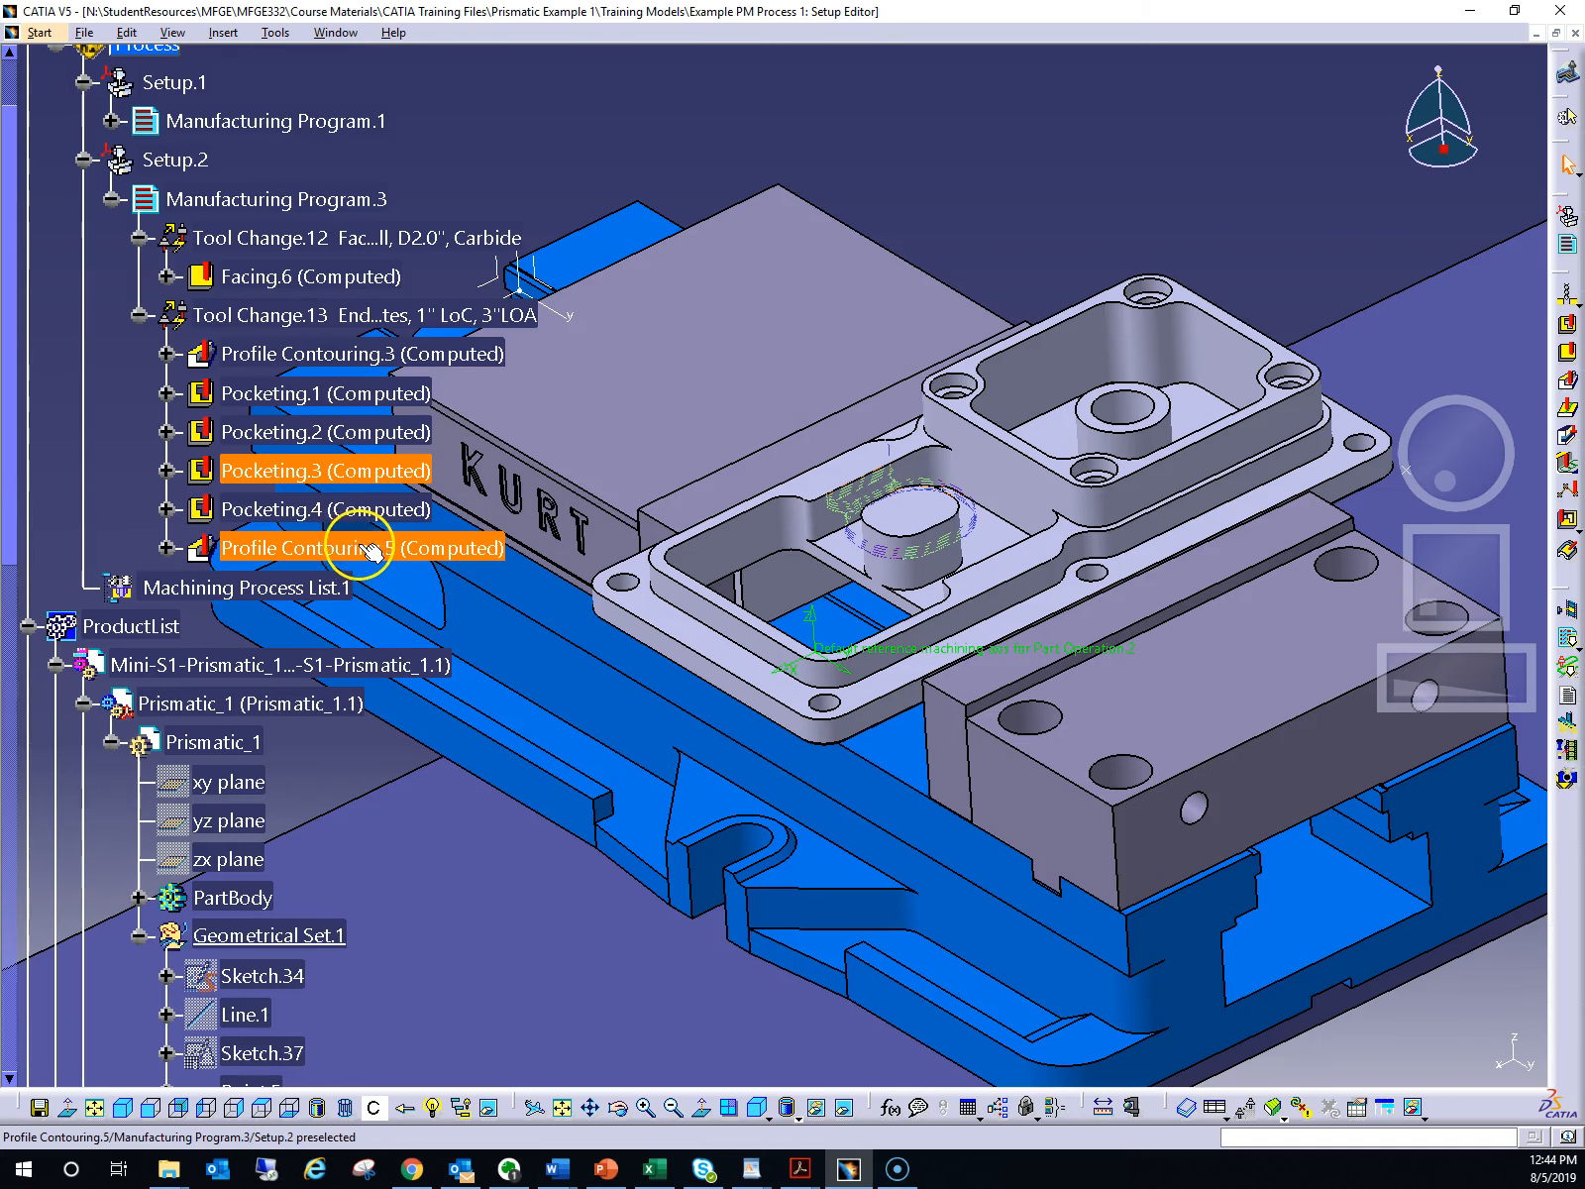
Replay Profile Contouring.5 as a material-removal video simulation of the whole program up to that operation
double_click(324, 551)
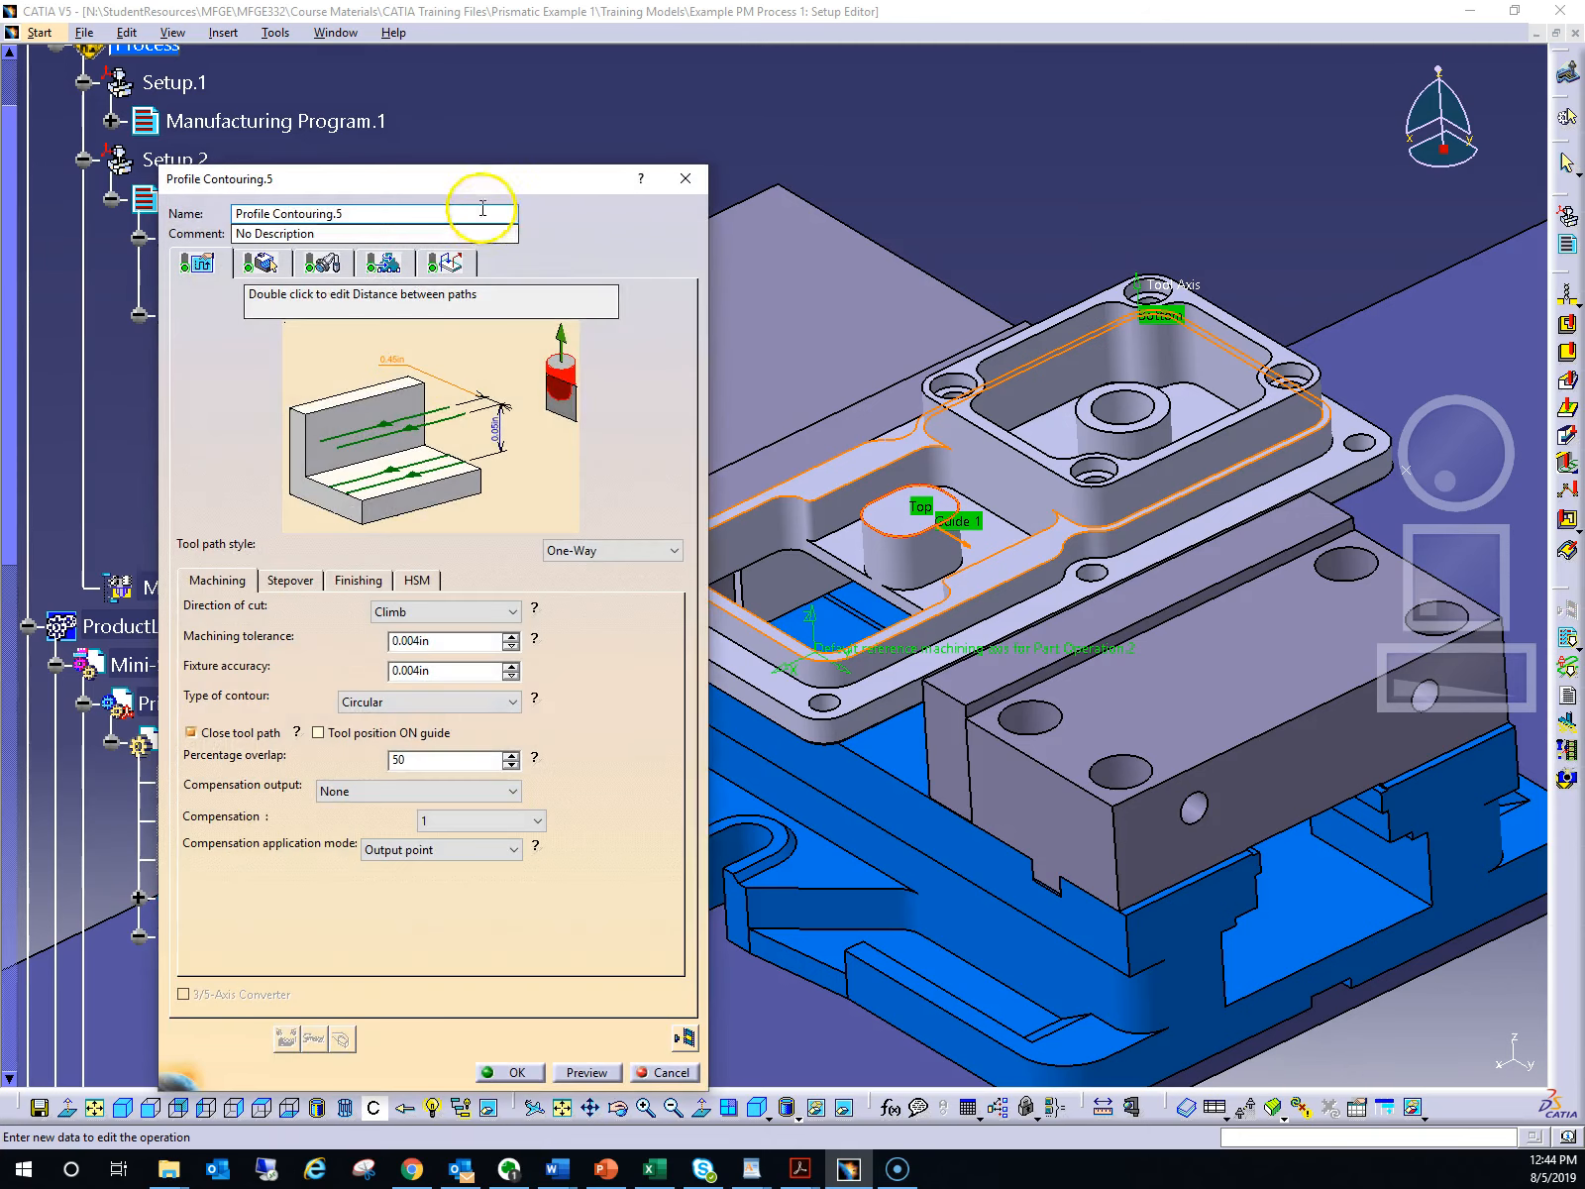
left_click_drag(455, 181, 520, 133)
left_click(748, 989)
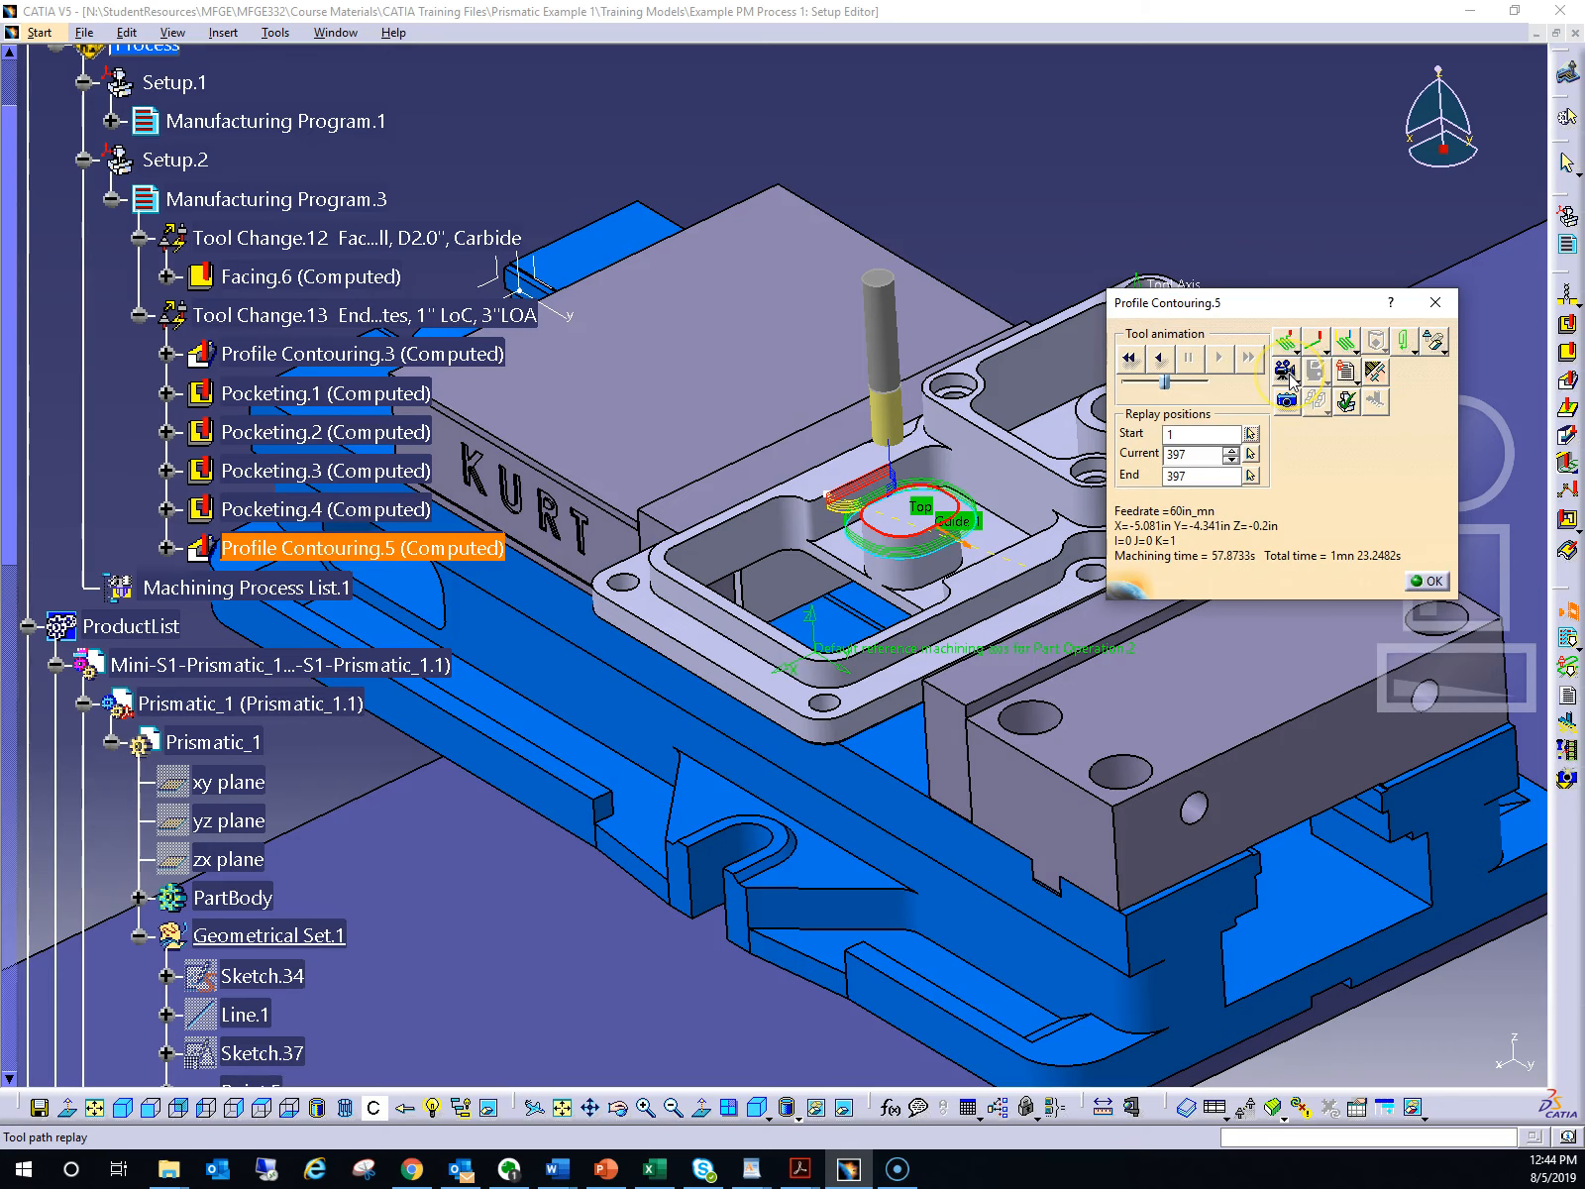
left_click(1286, 373)
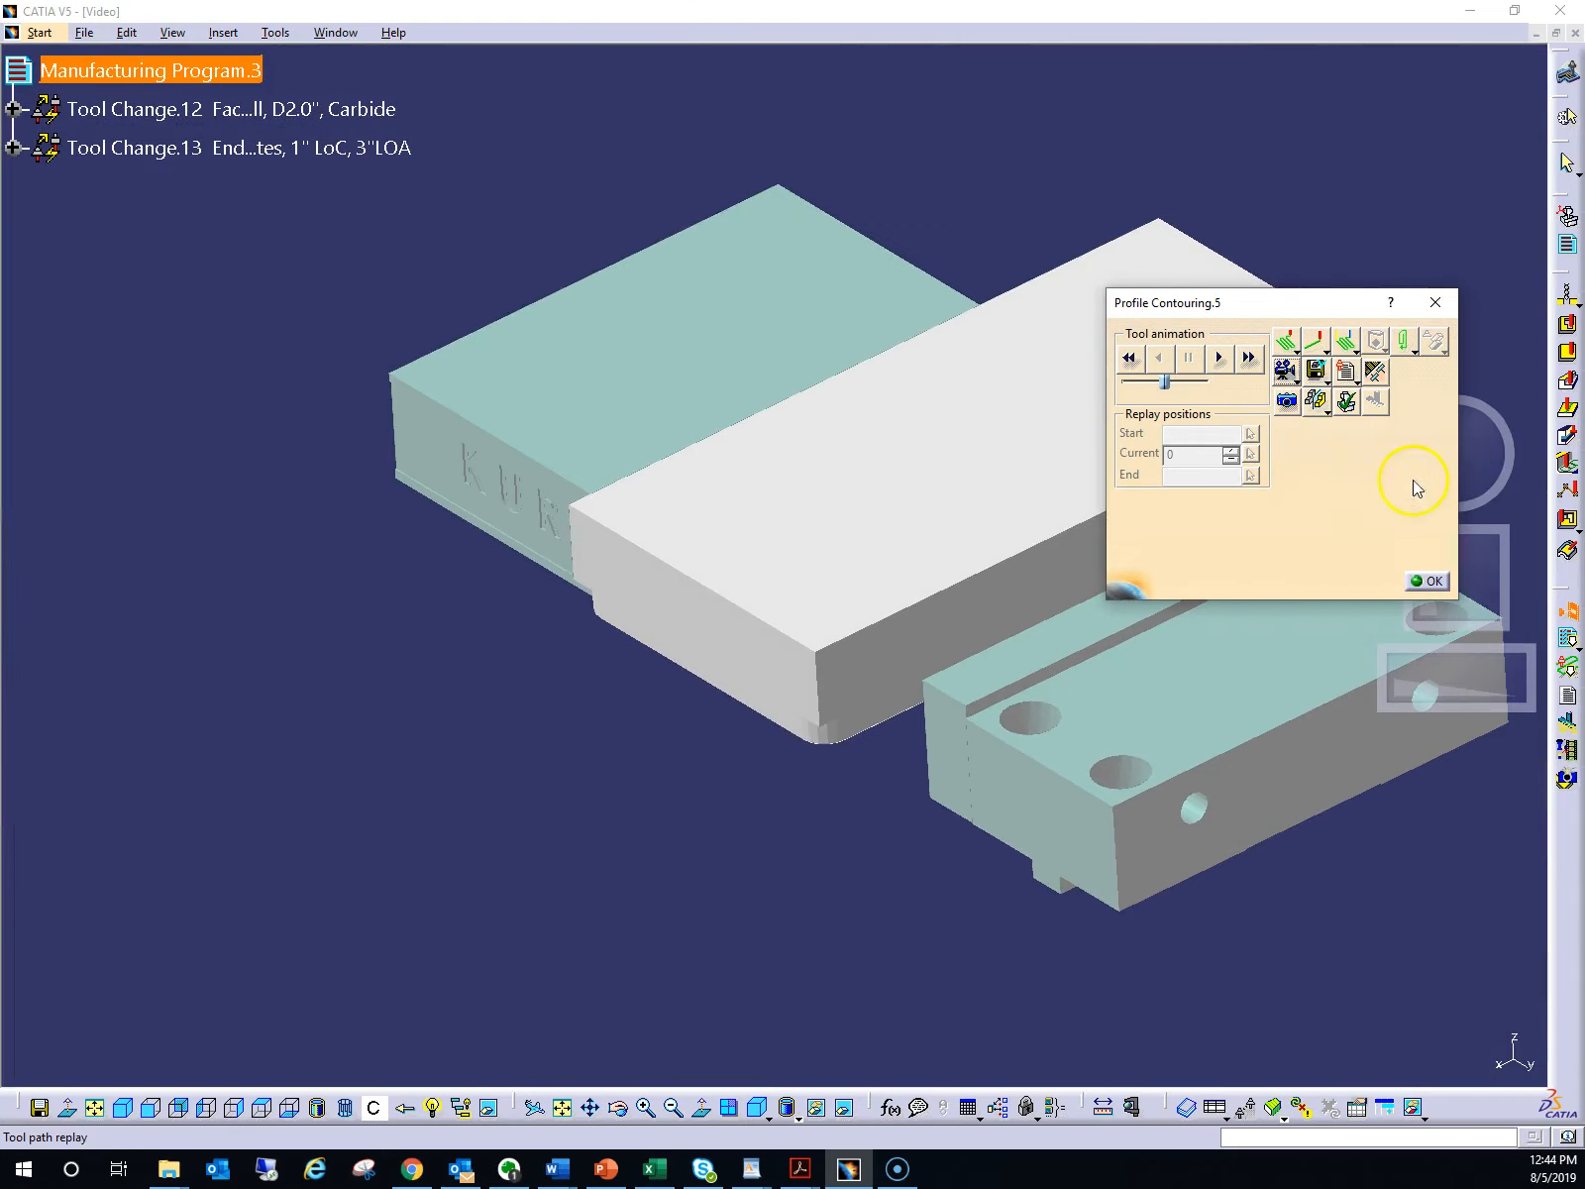
left_click(1219, 357)
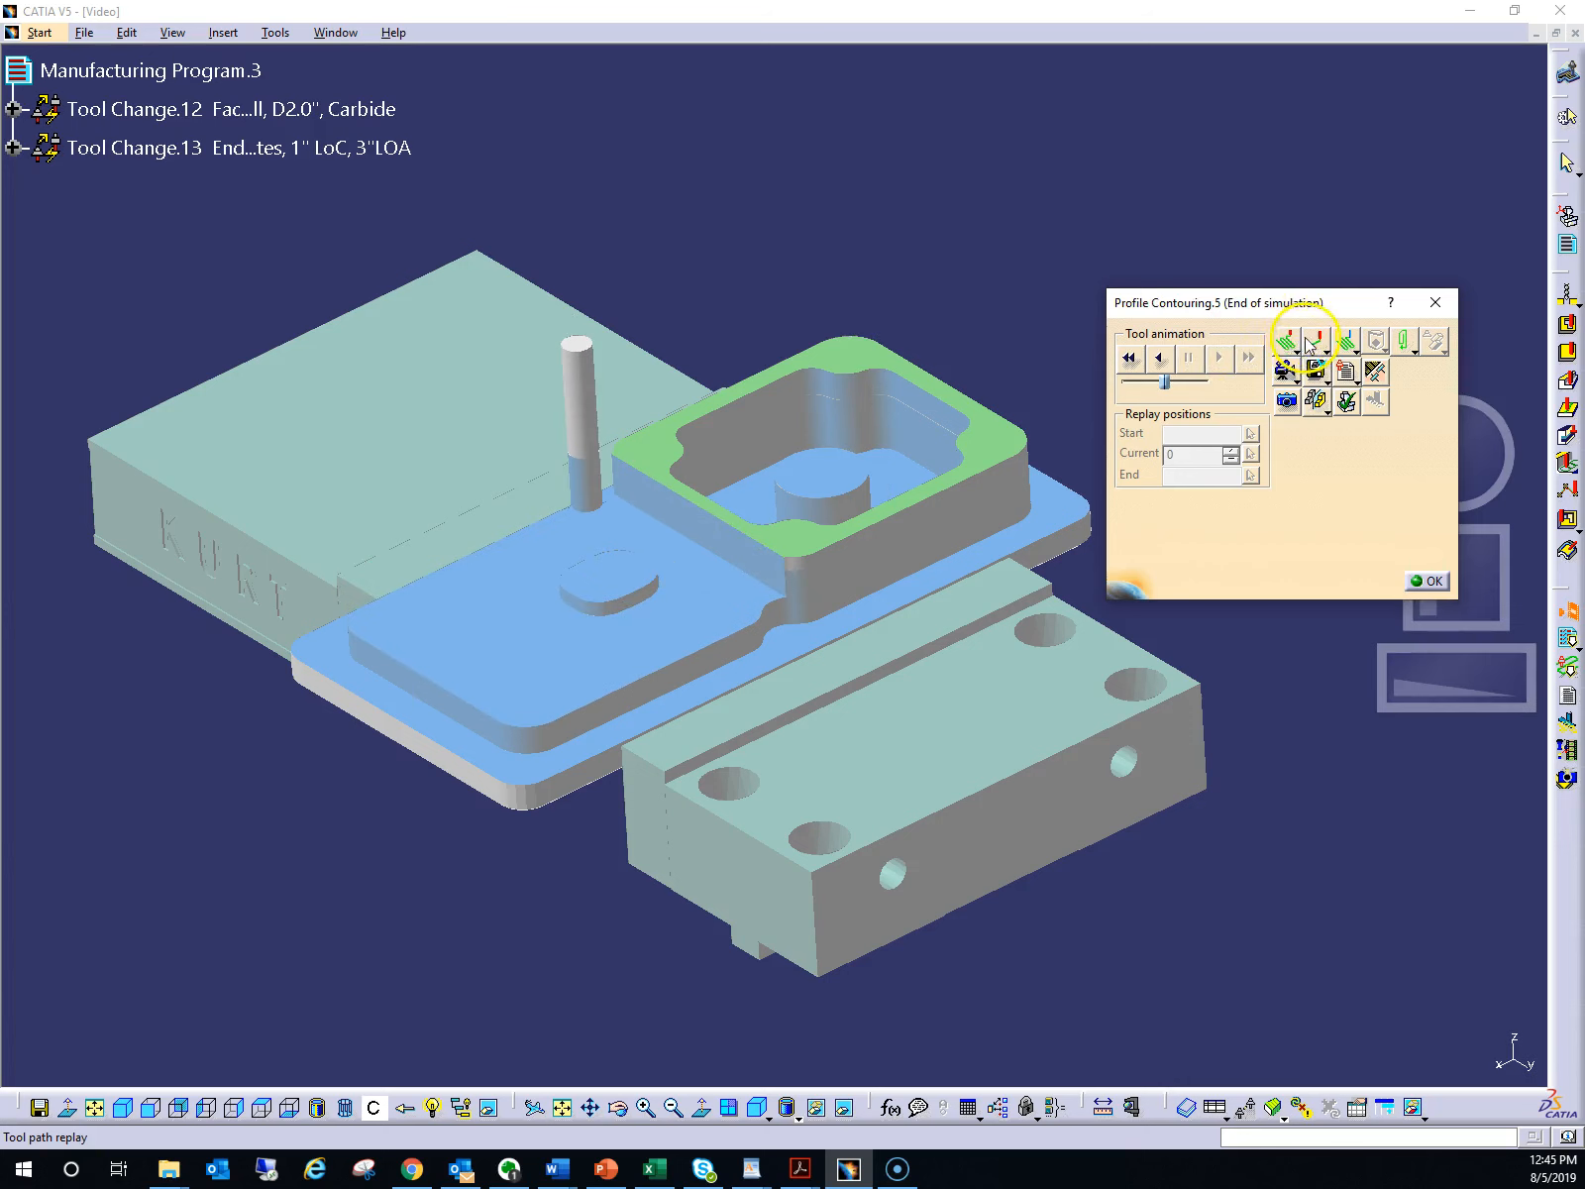
Open the fault analysis of the simulated part, review the gouge colours, and leave only Remaining Material enabled
left_click(1315, 400)
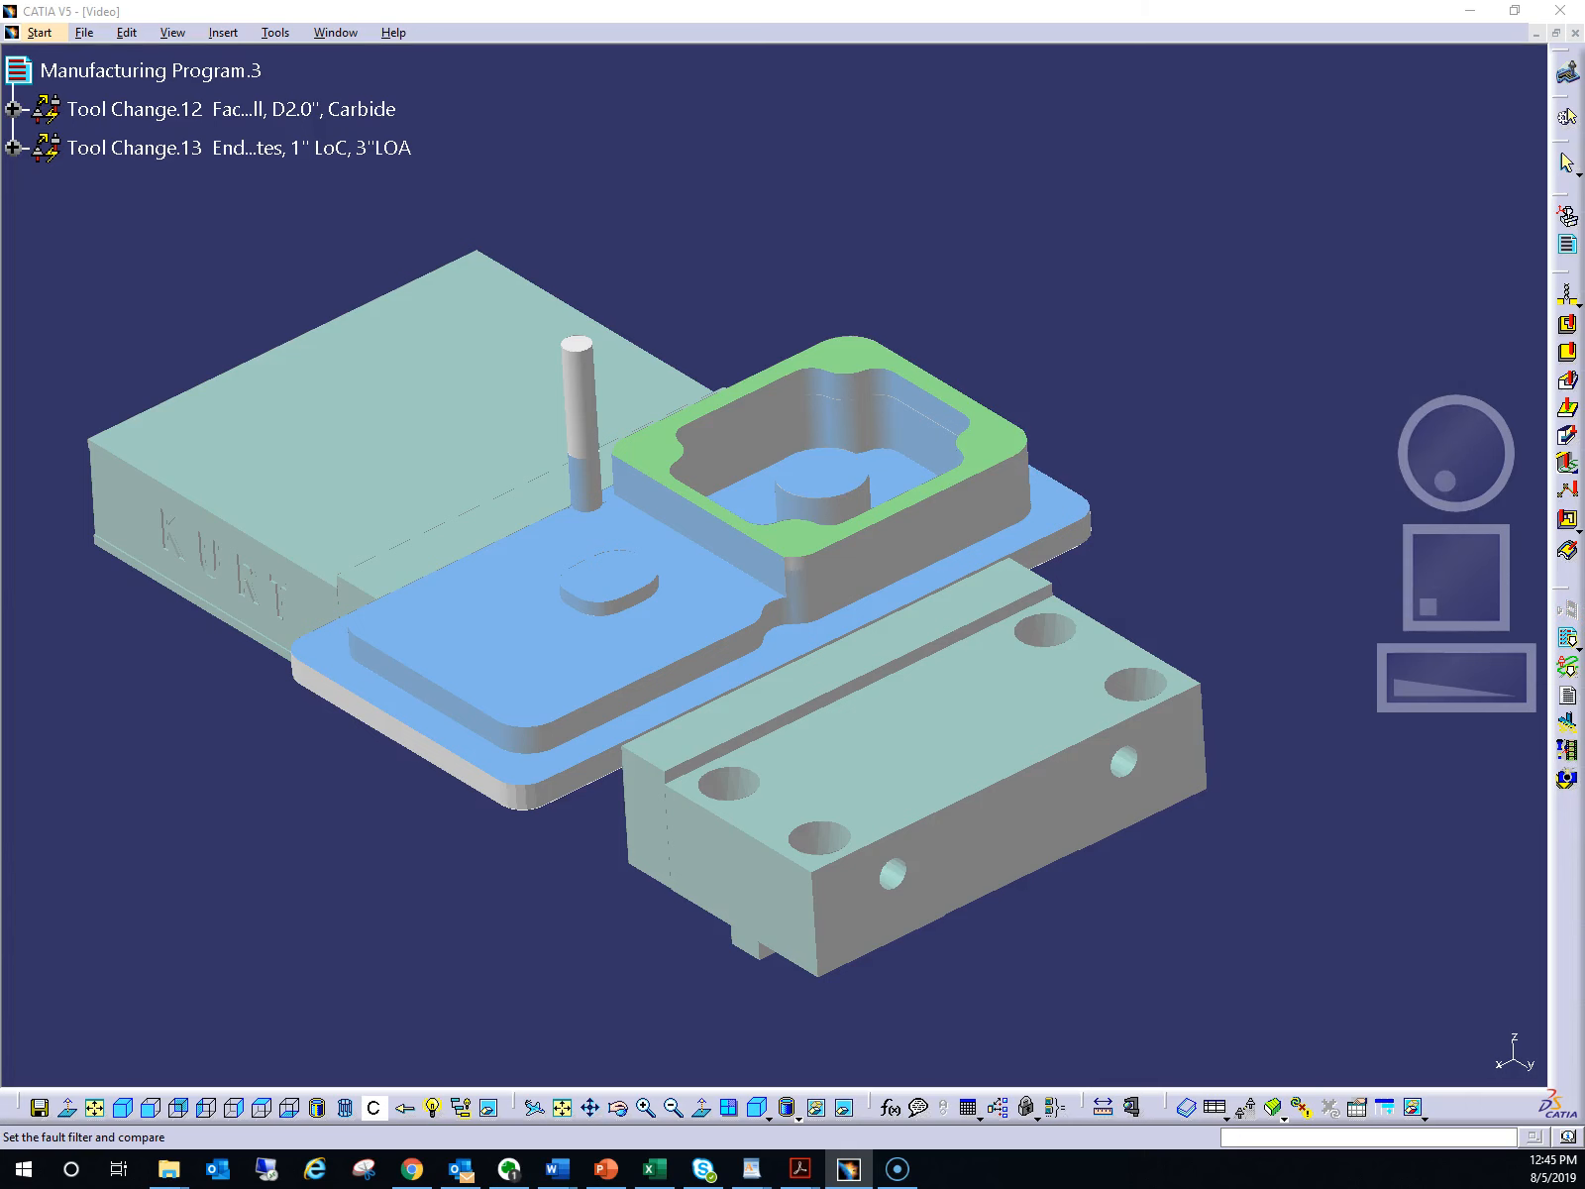
middle_click_drag(1482, 672, 1476, 592)
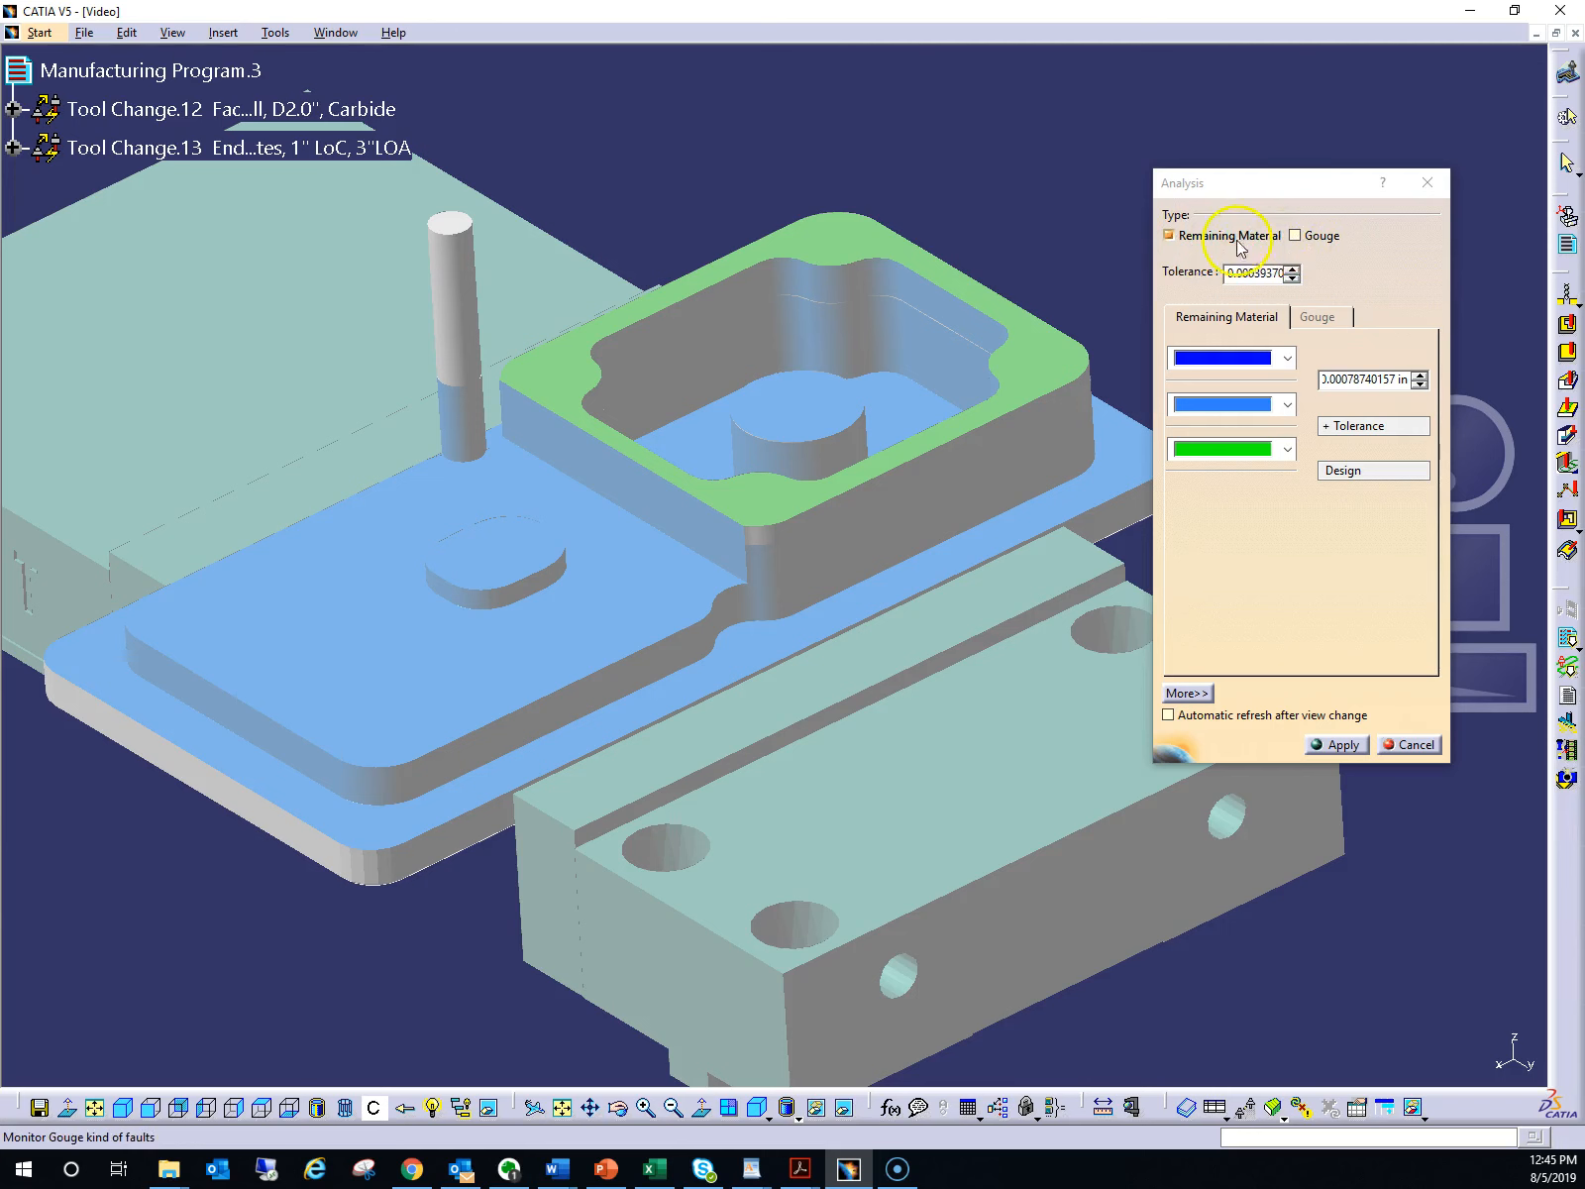
left_click(1295, 236)
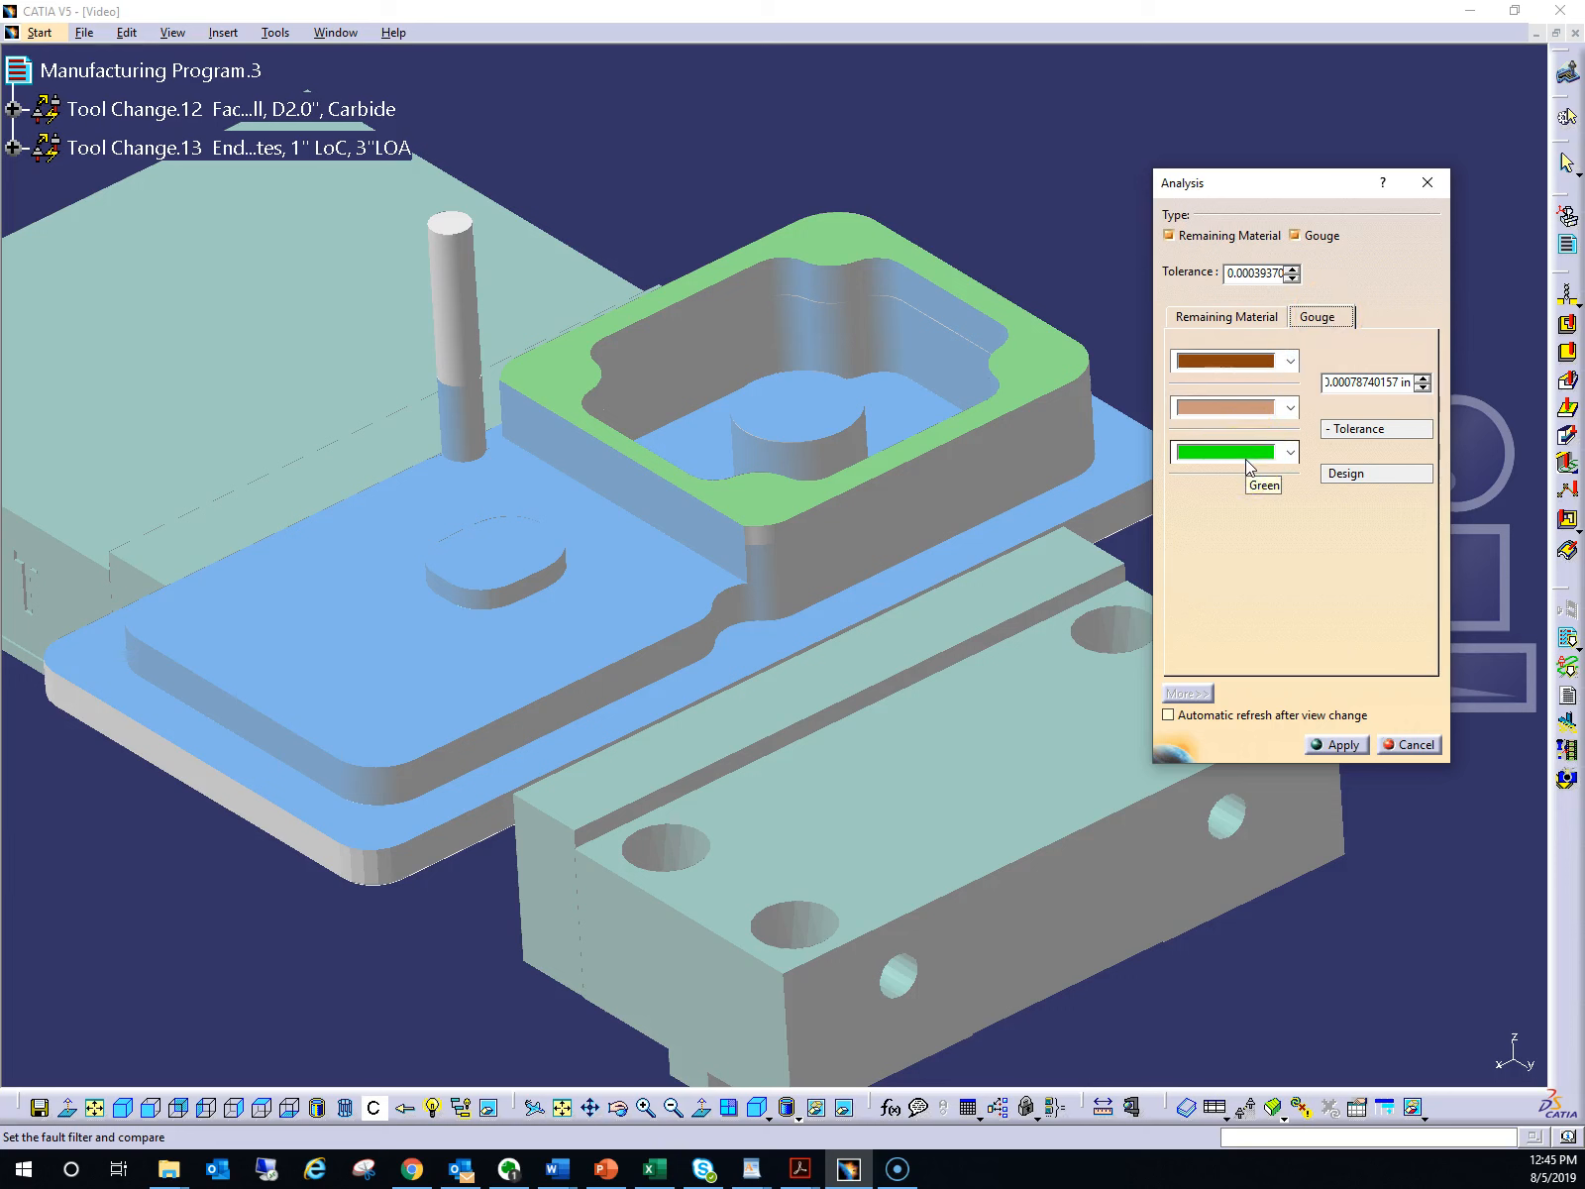
left_click(1203, 318)
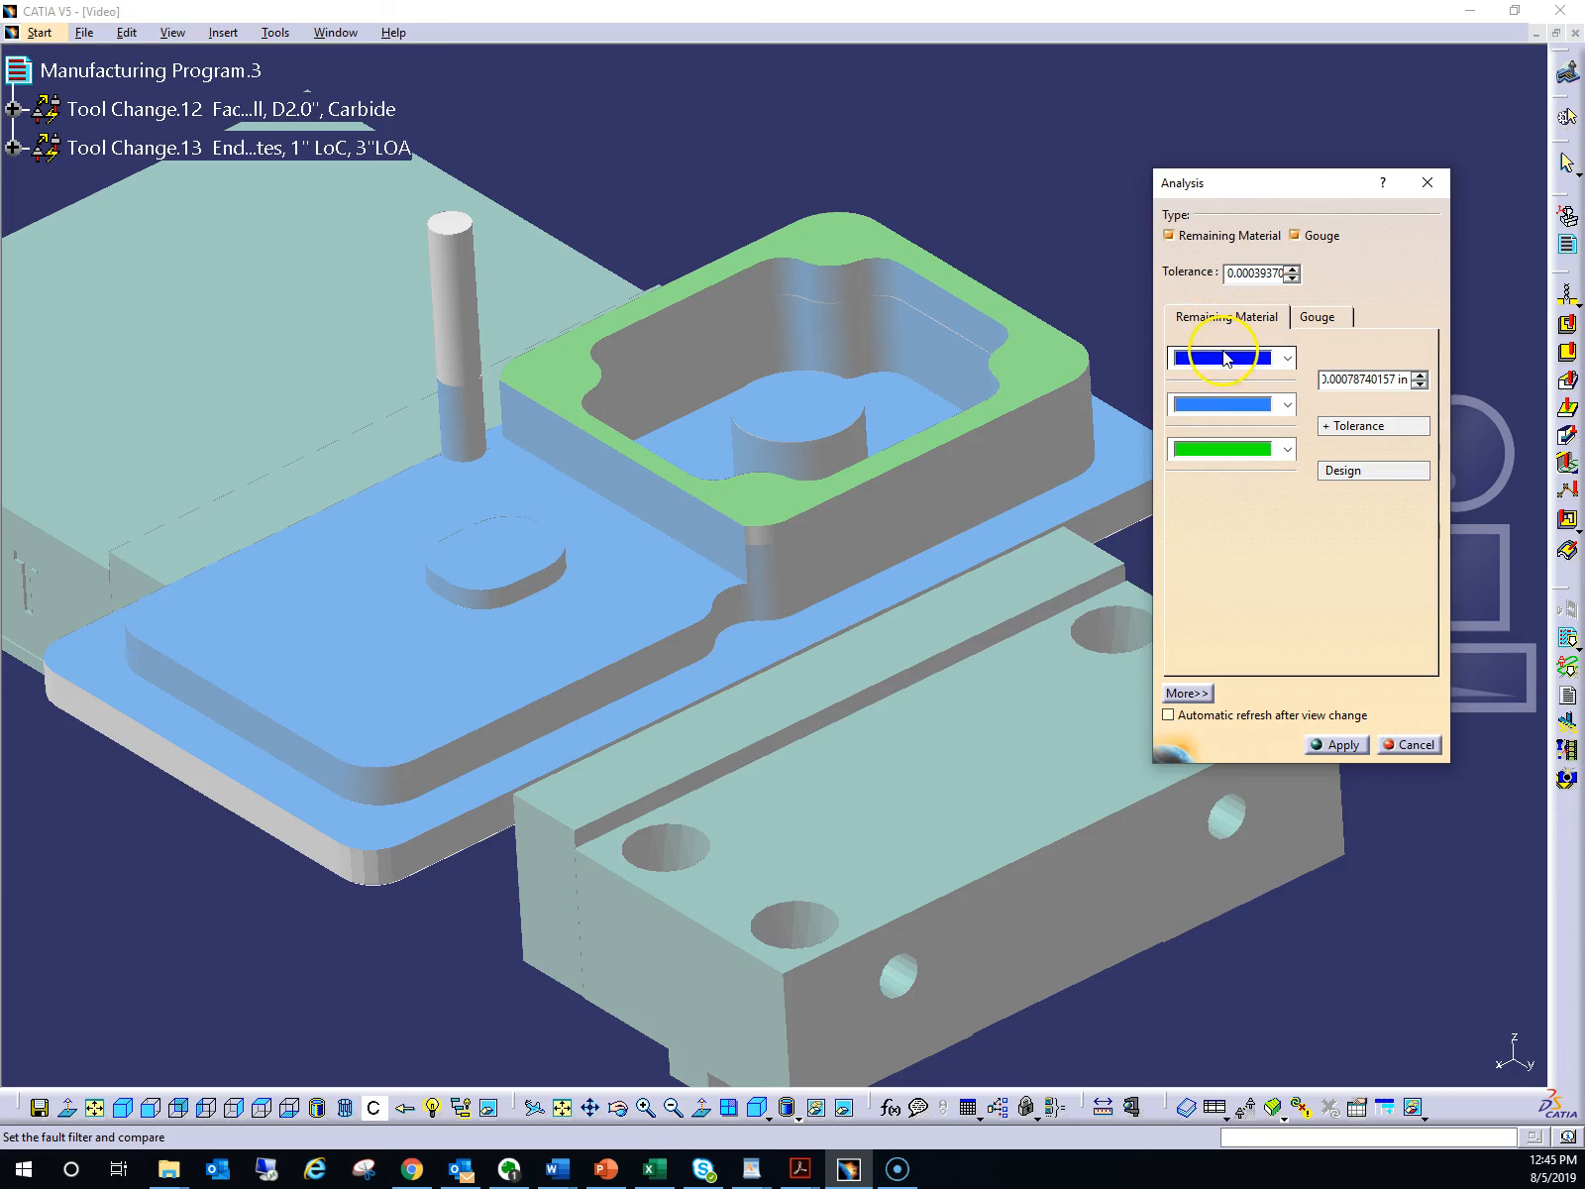
left_click(1295, 236)
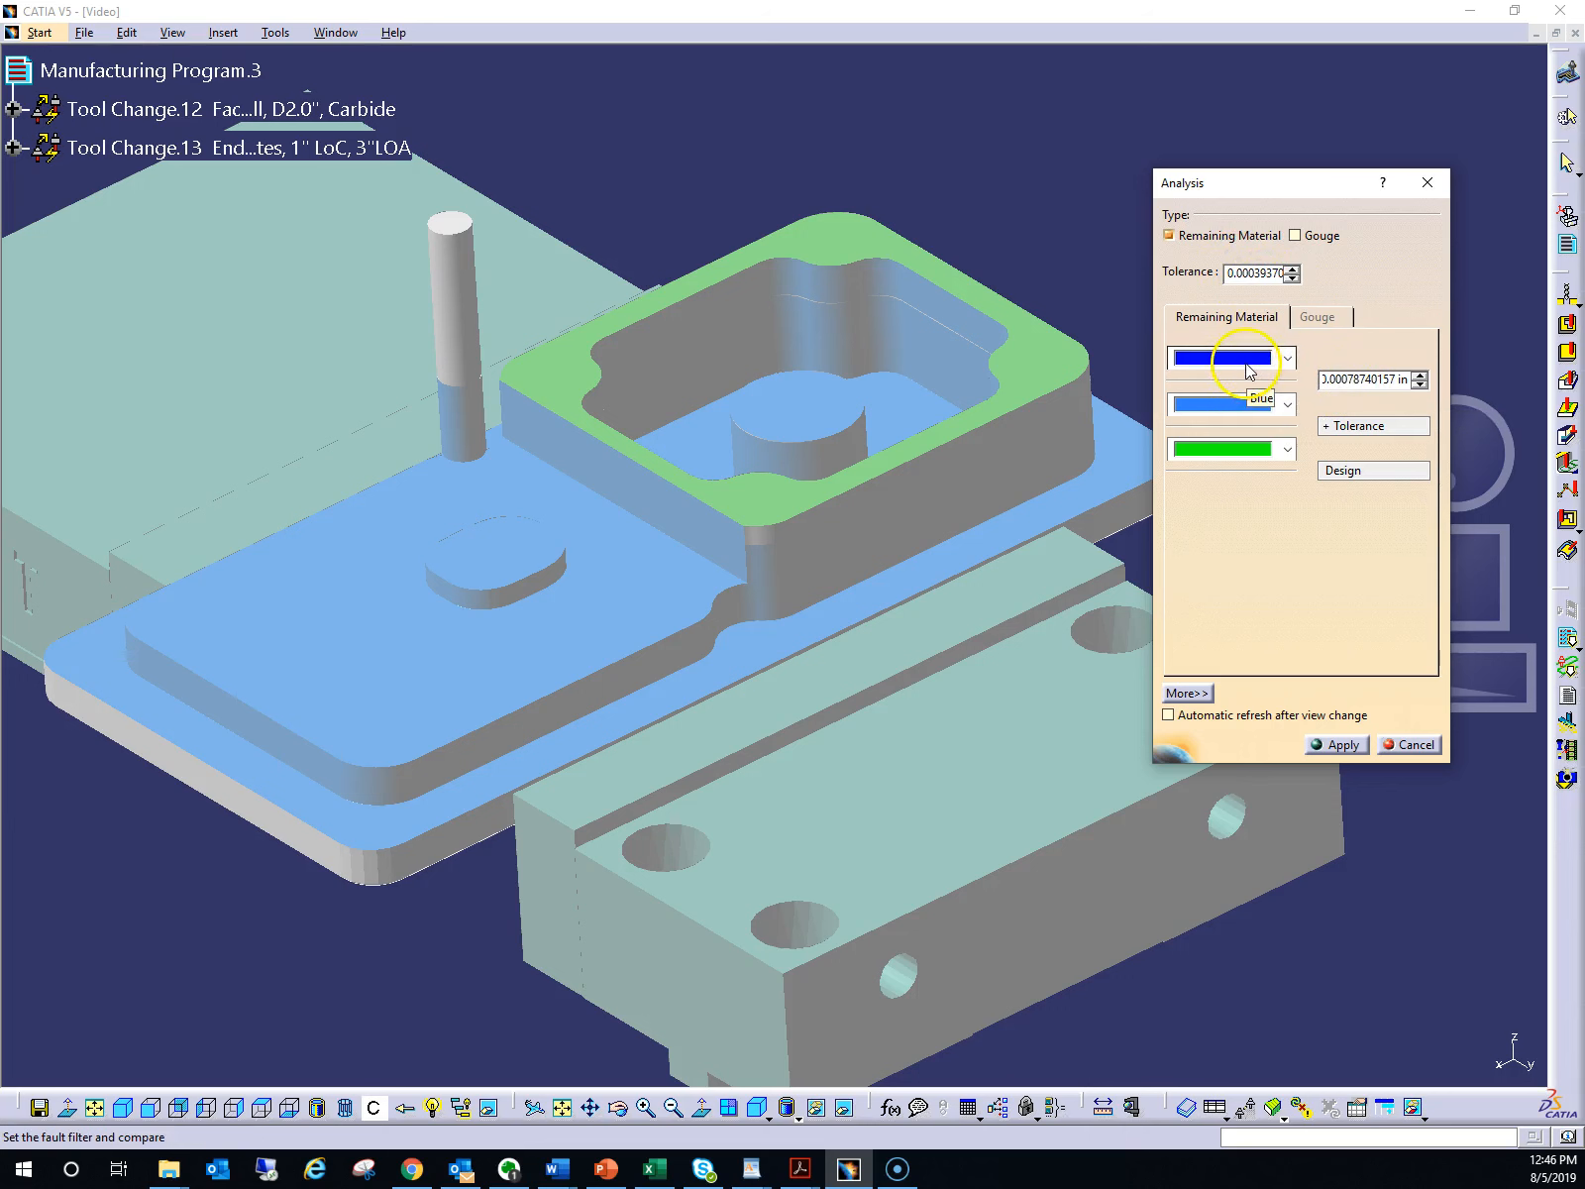
Expand the full list of remaining-material colour ranges and set the overall analysis tolerance to 0.001 in
left_click(1192, 694)
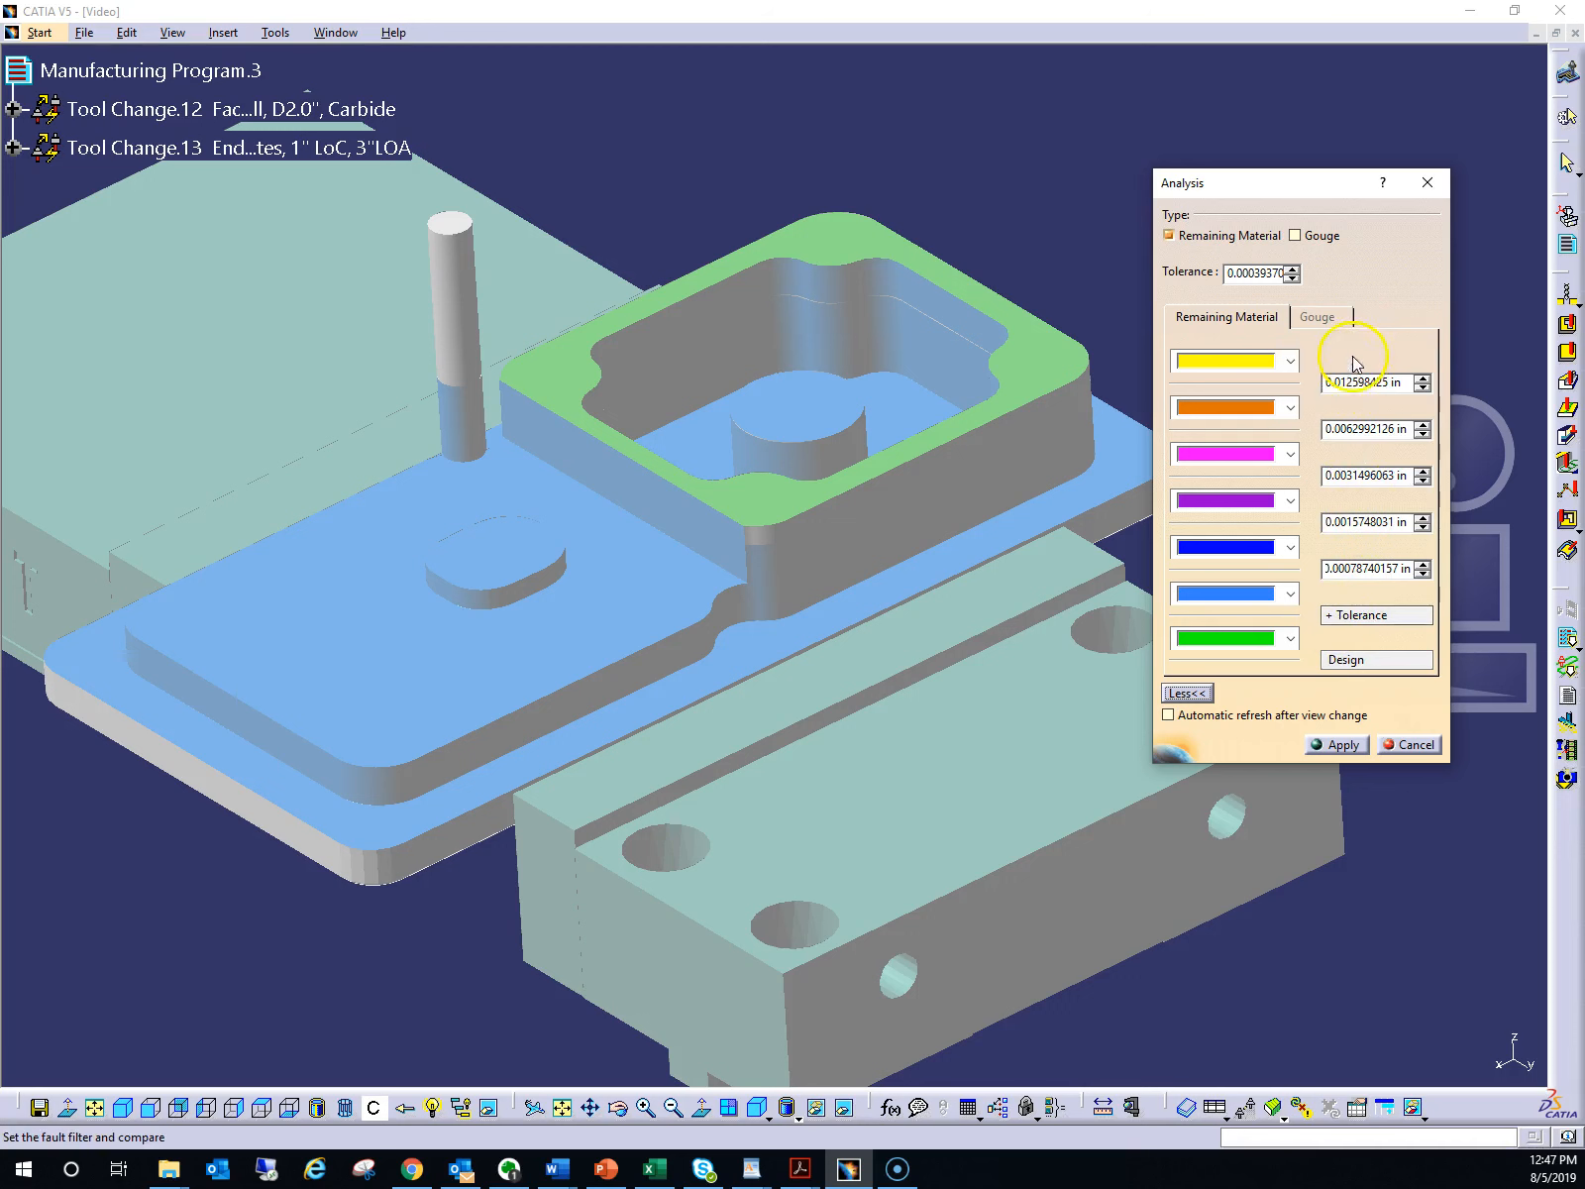
left_click(1351, 574)
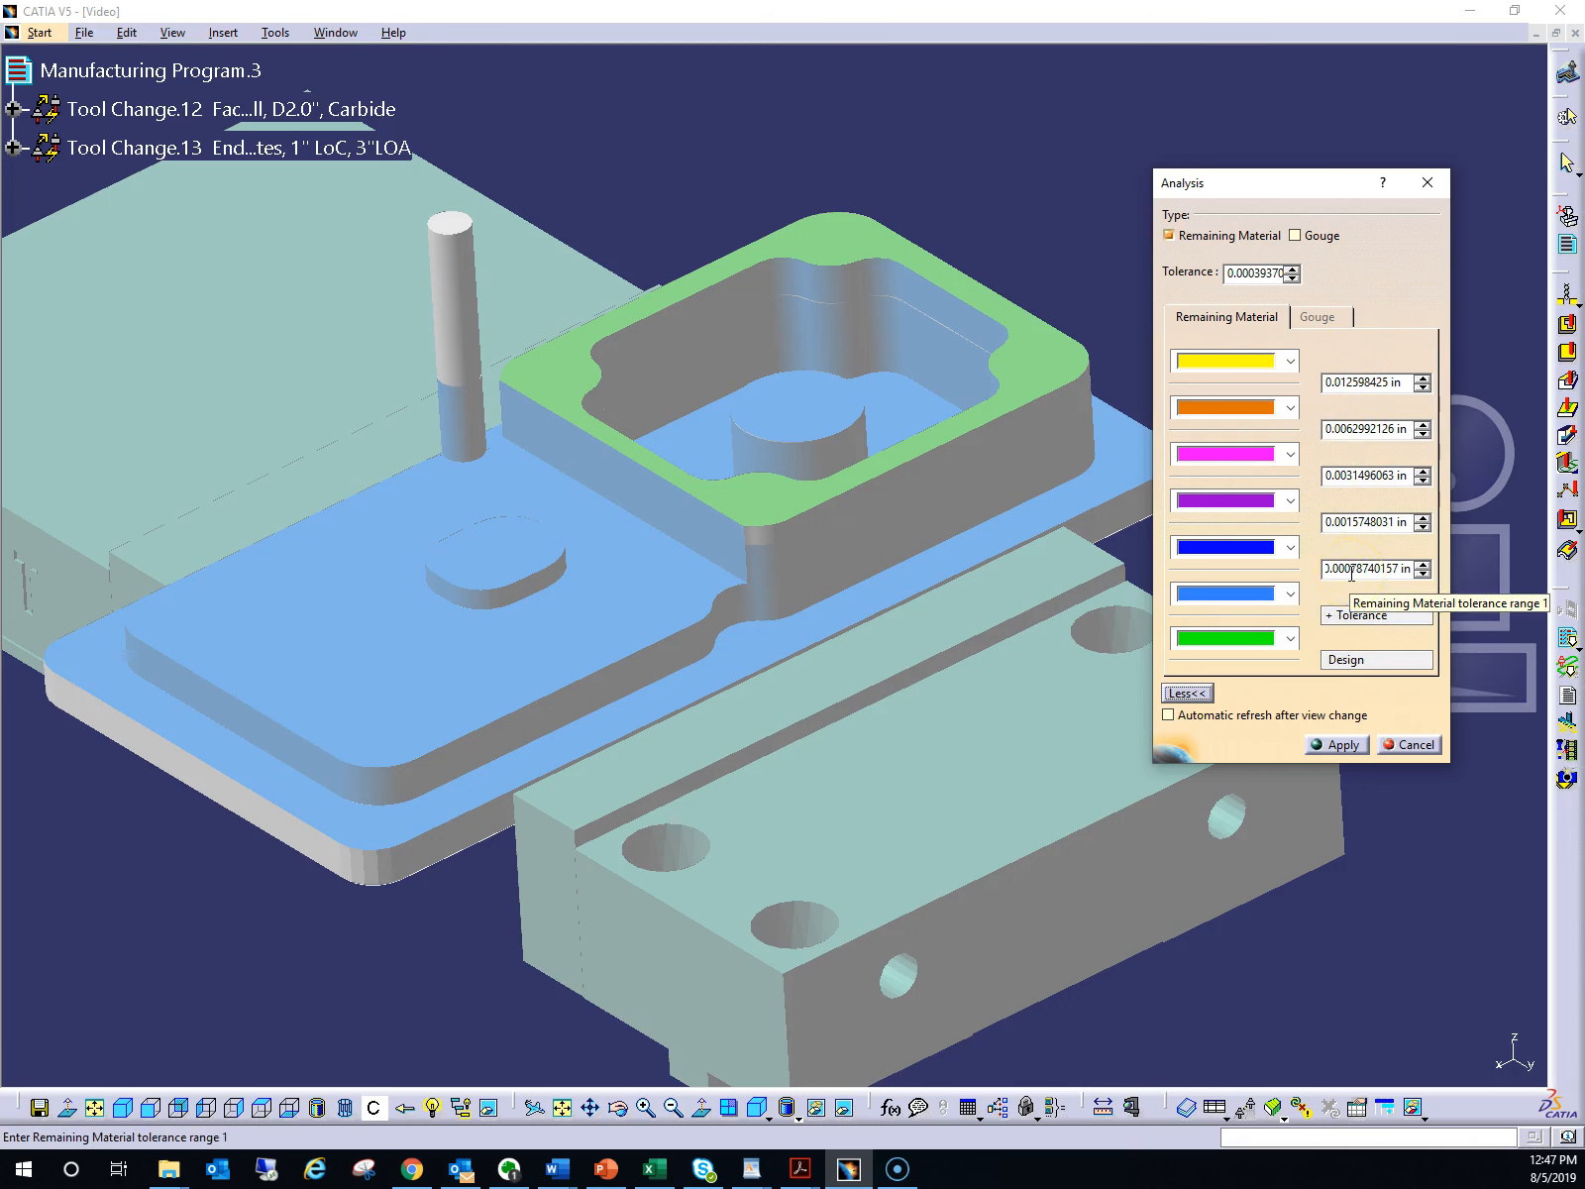
left_click(1288, 477)
left_click(1242, 270)
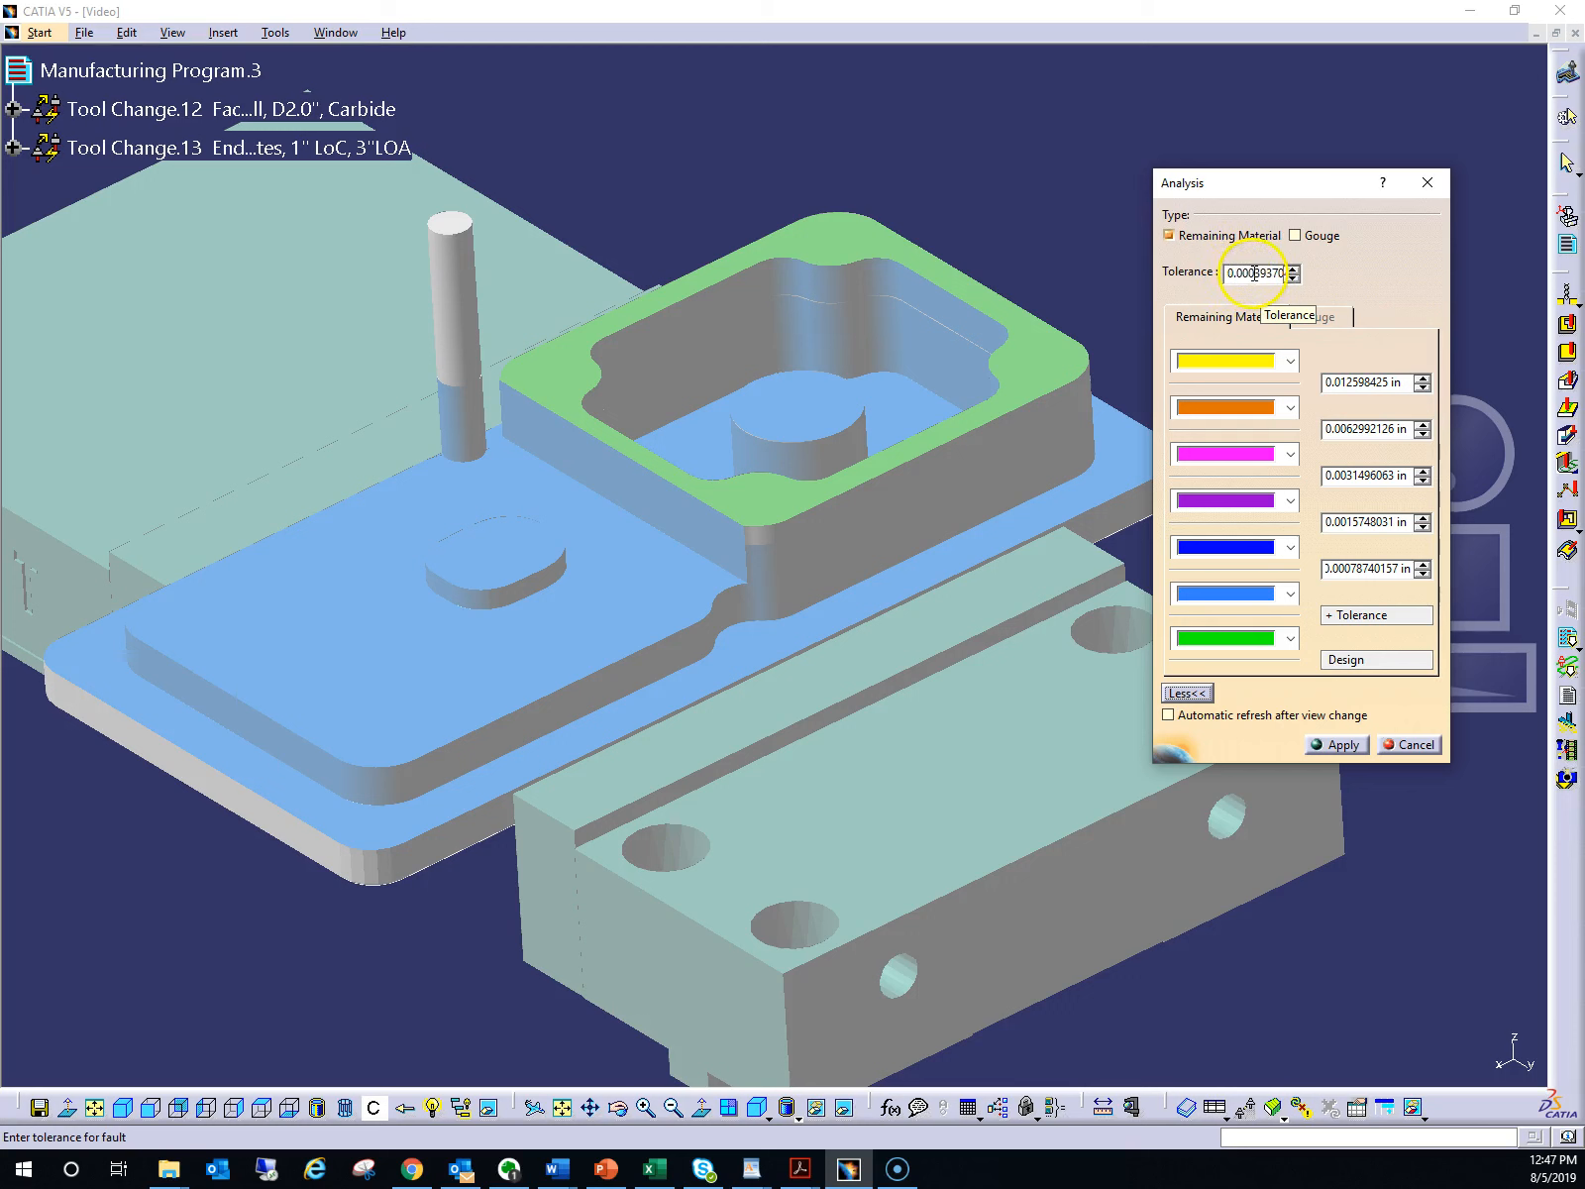
left_click_drag(1256, 273, 1319, 276)
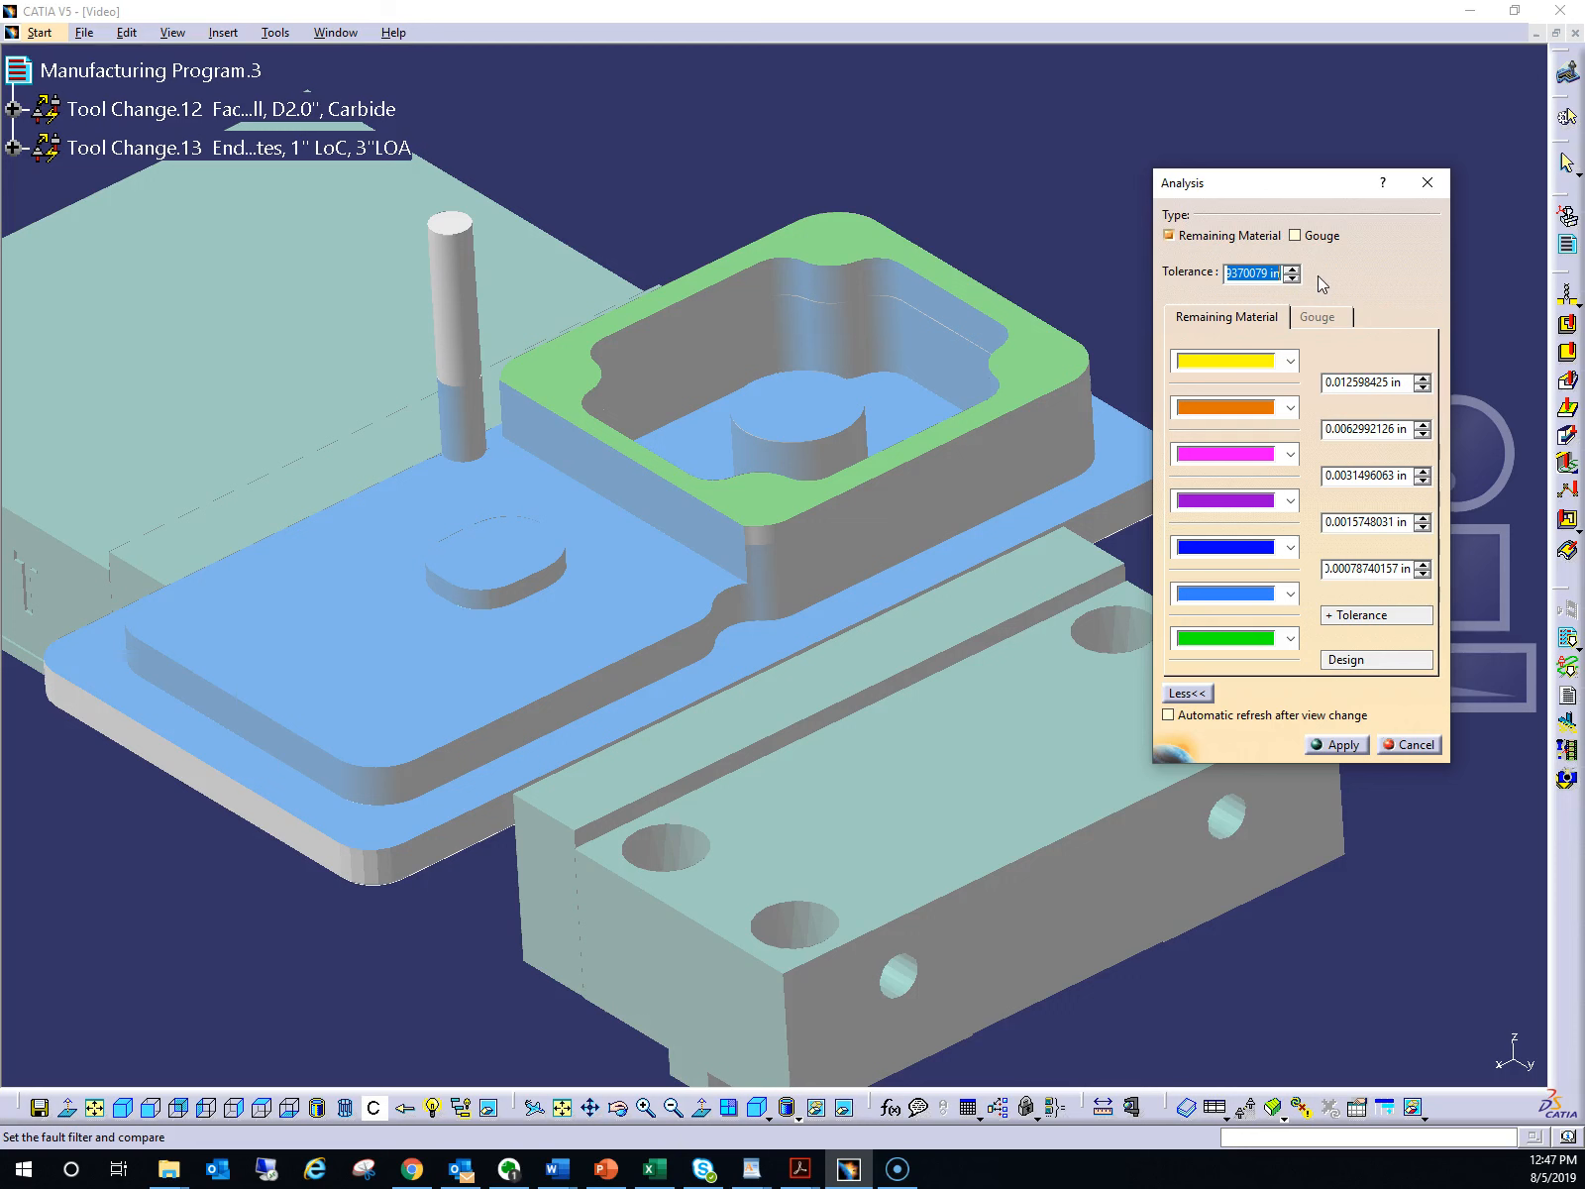
type("00")
left_click(1234, 281)
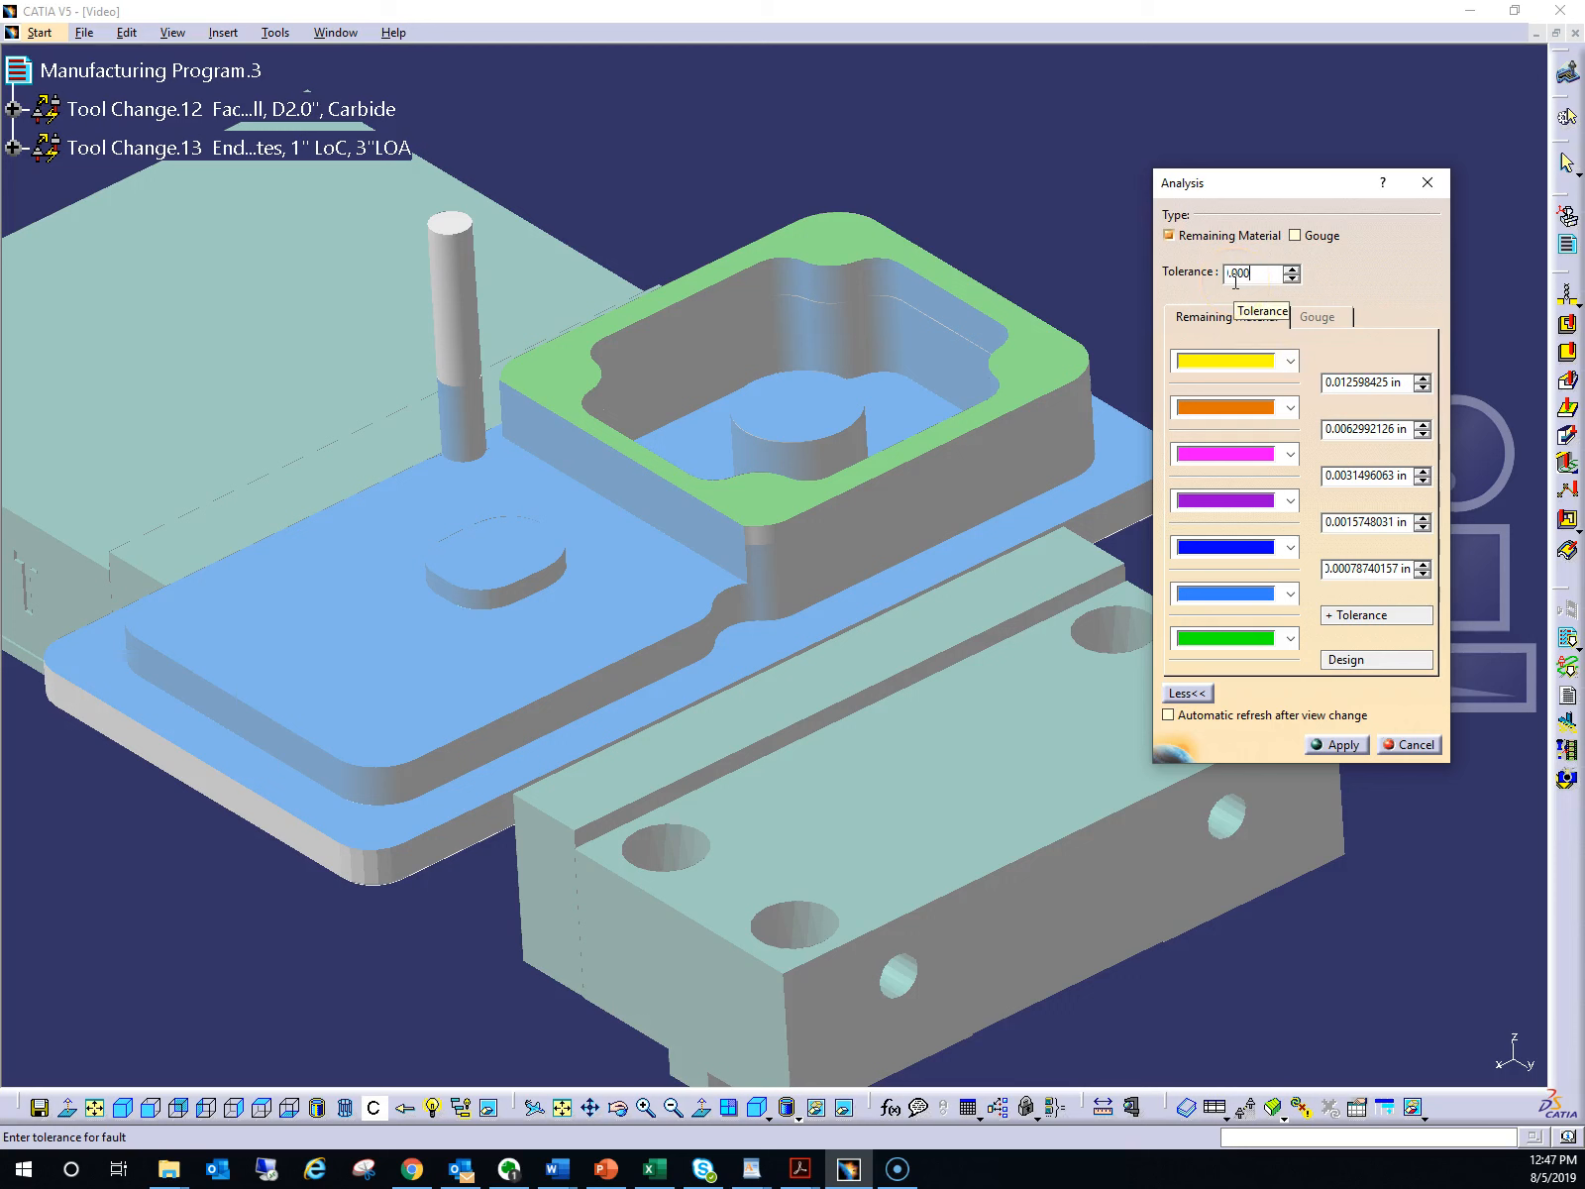
left_click(1261, 277)
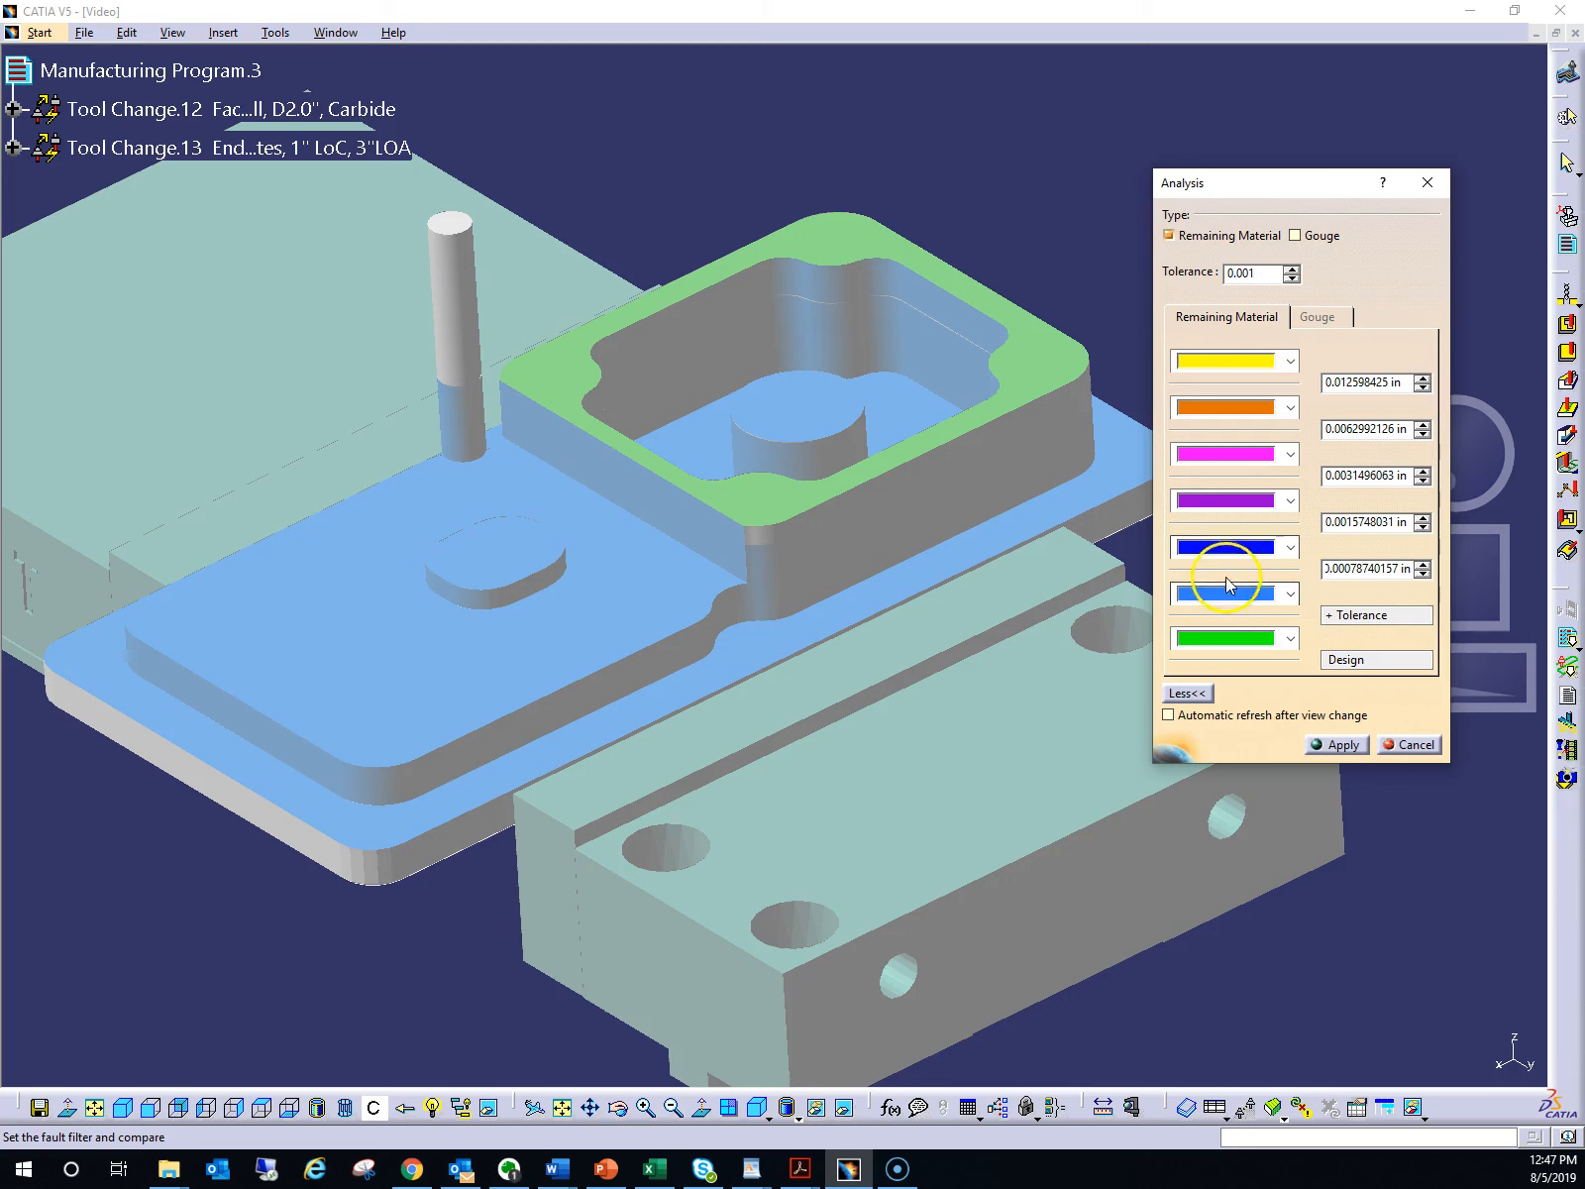
Set remaining-material tolerance range 1 to 0.005 in and range 2 to 0.01 in
left_click(1348, 570)
left_click_drag(1348, 570, 1442, 570)
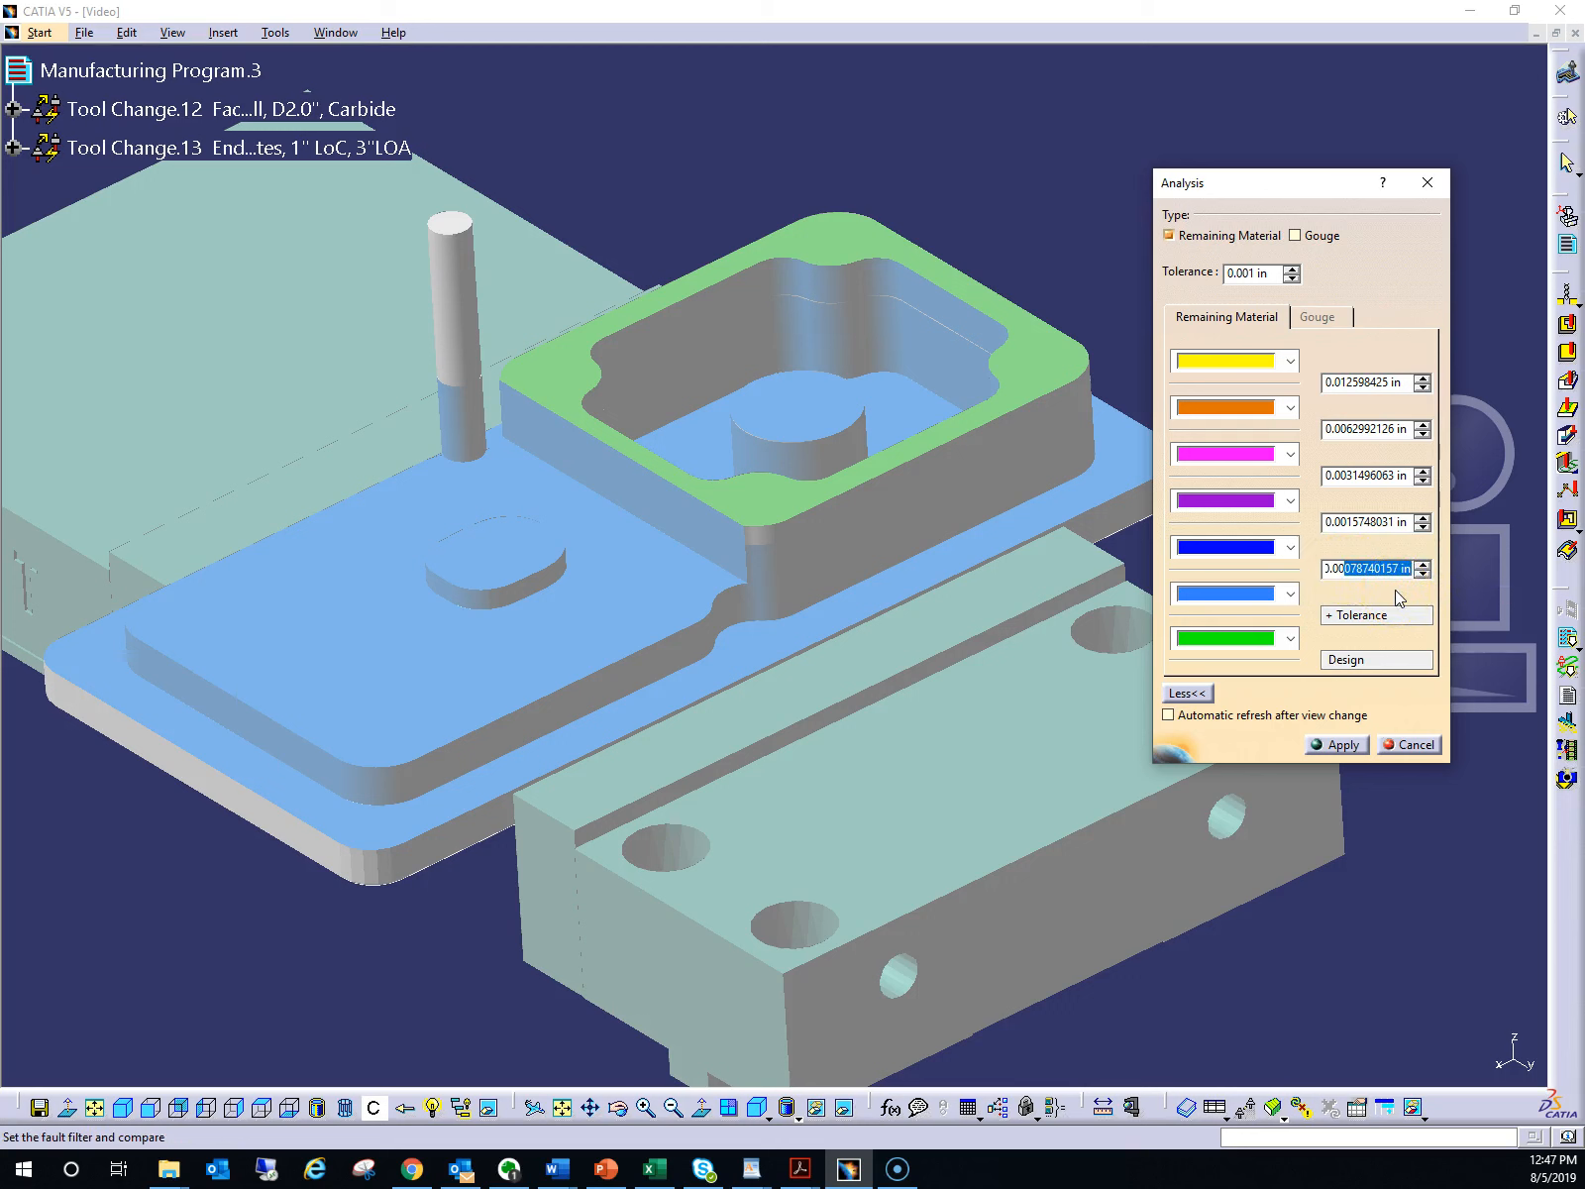
type("5")
left_click(1367, 591)
left_click(1330, 522)
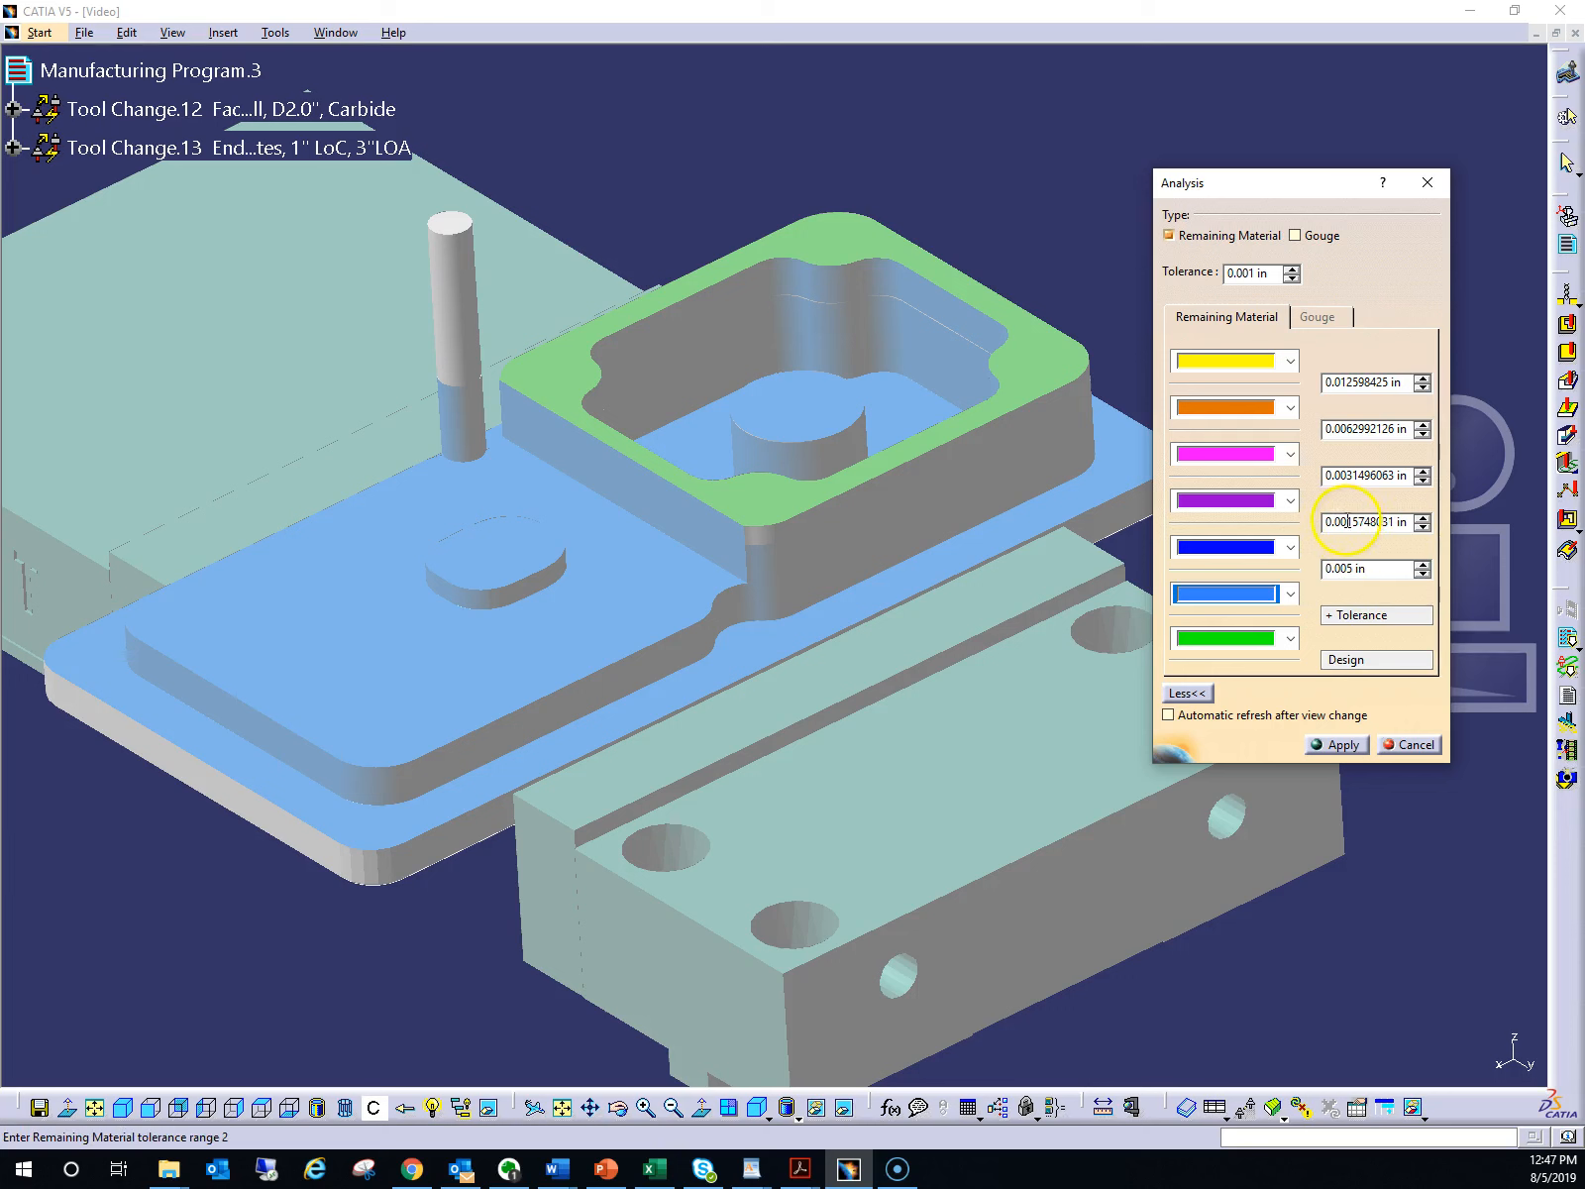
left_click_drag(1384, 522, 1423, 528)
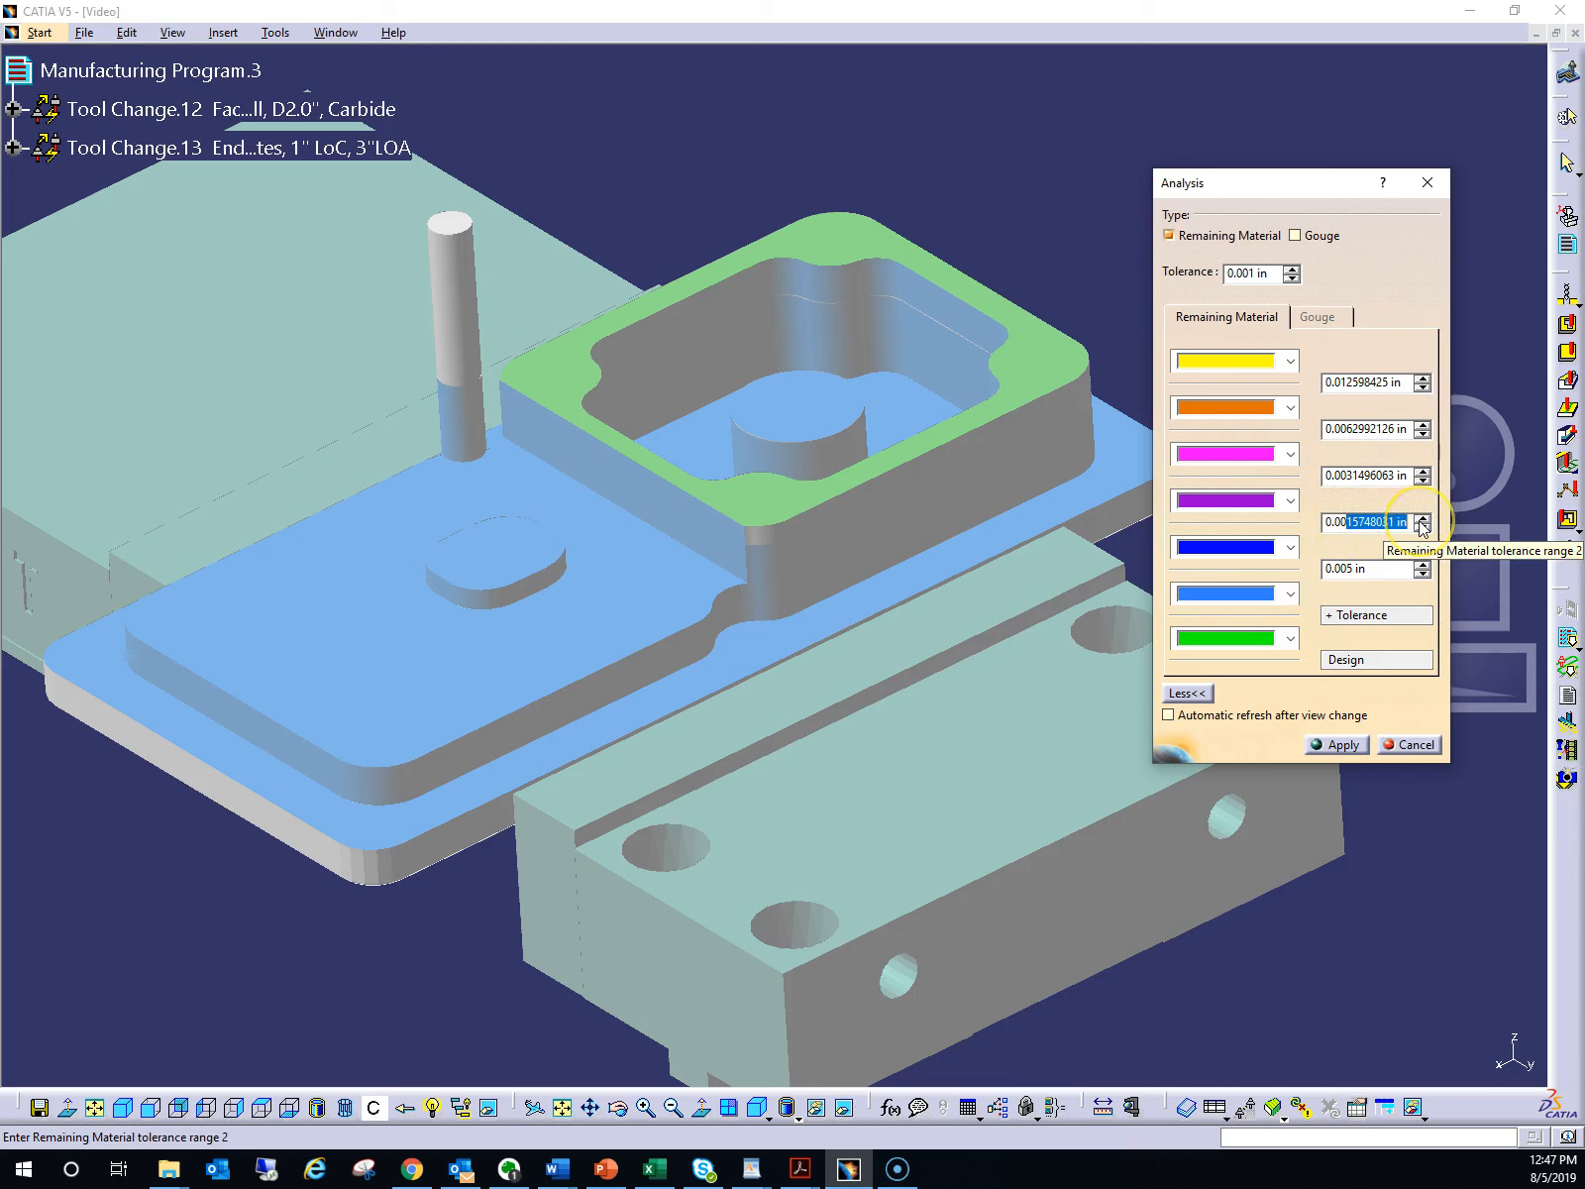
key("BackSpace")
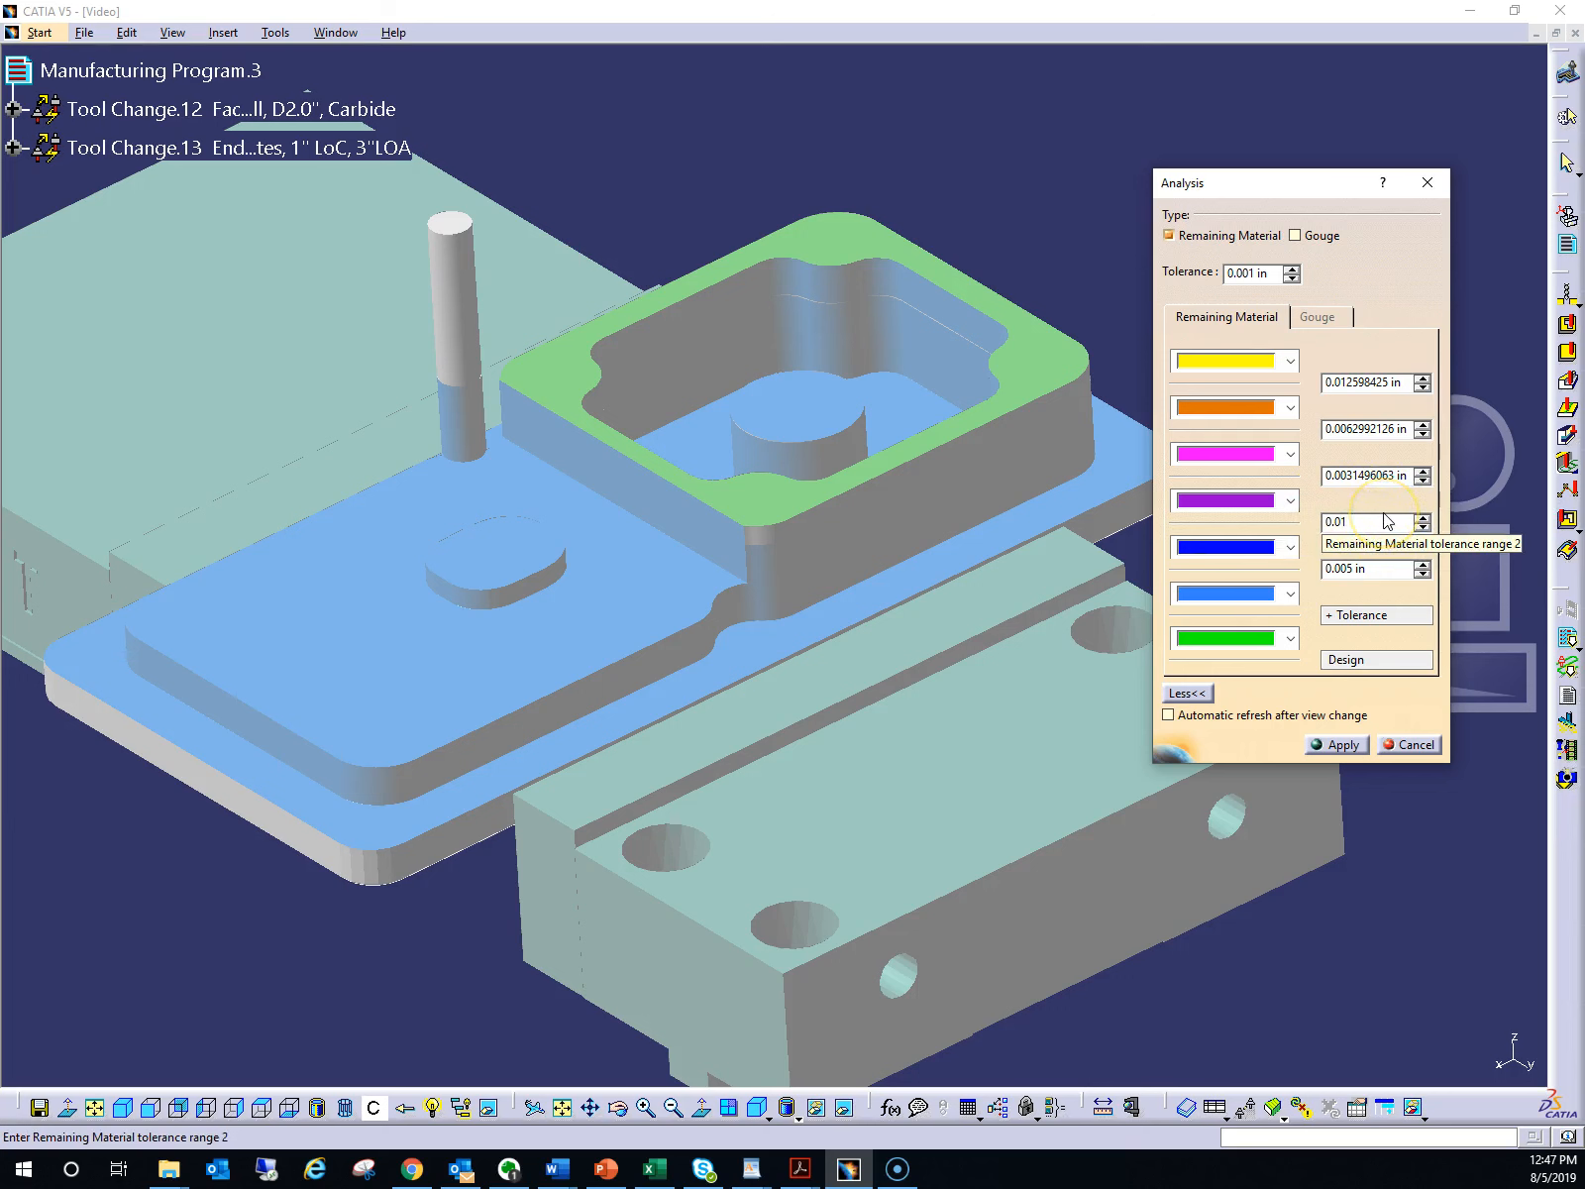
key("Tab")
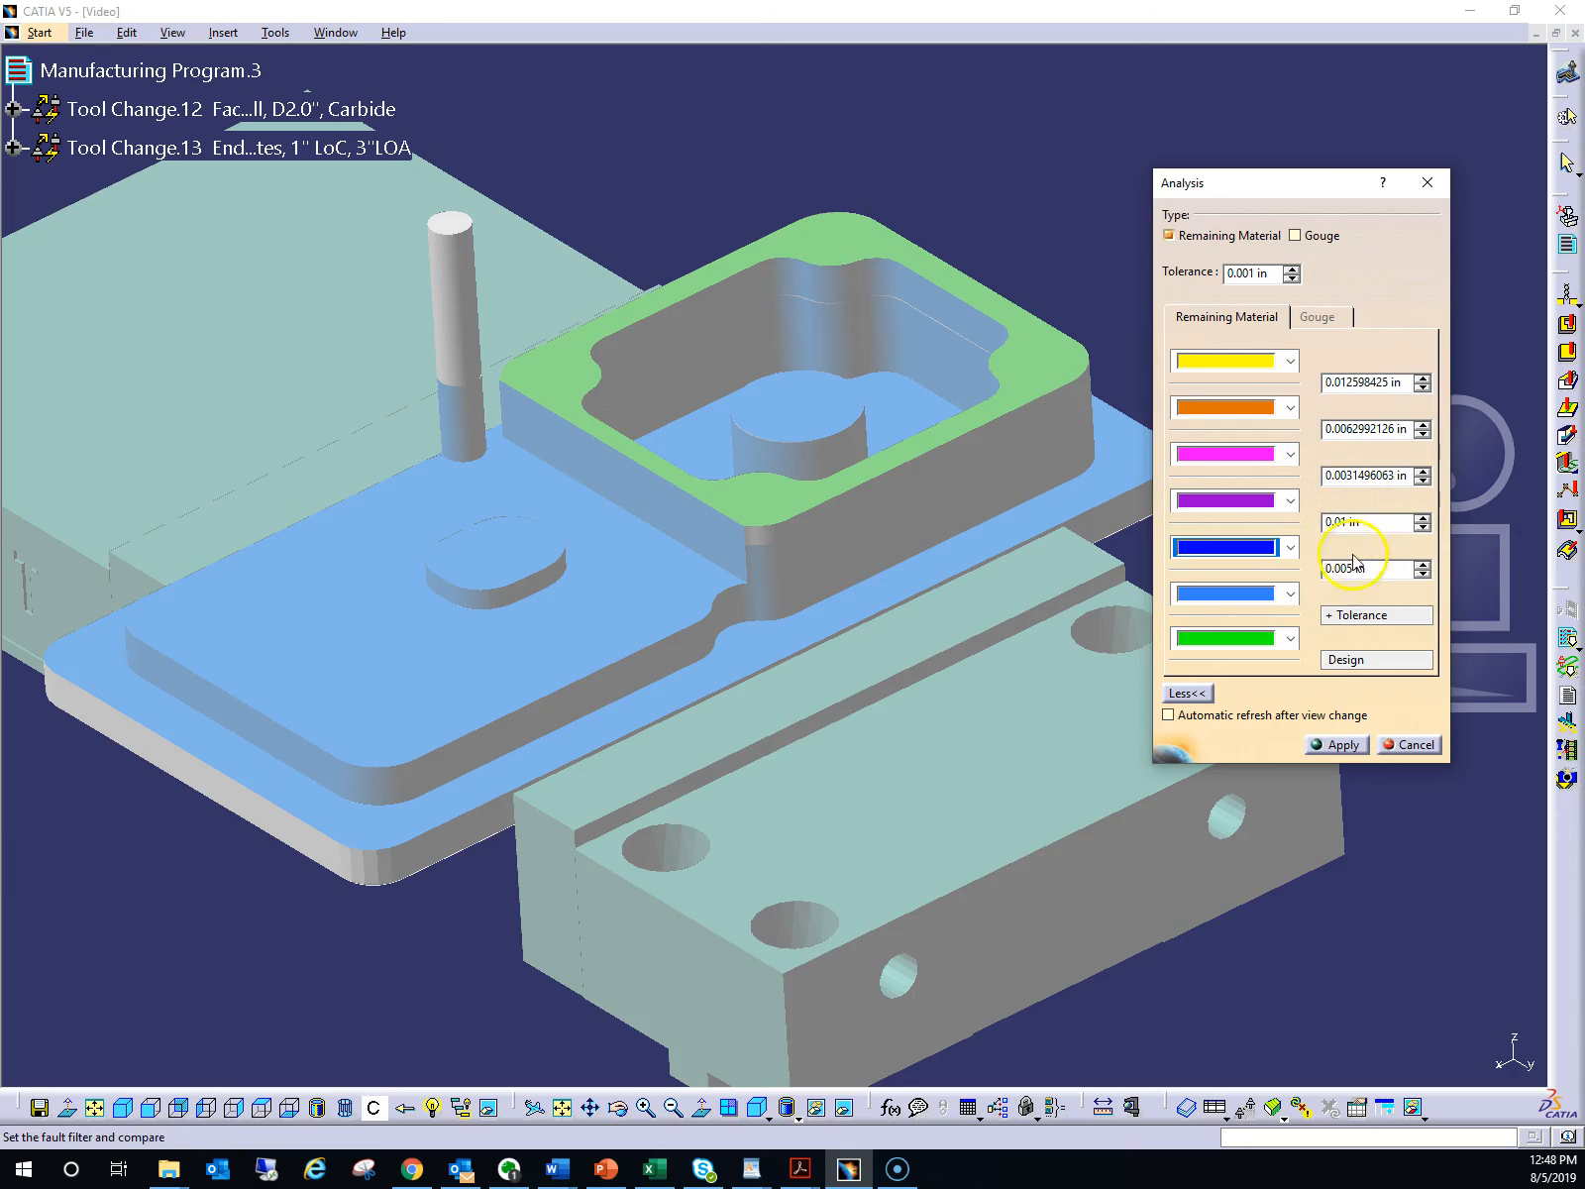
Set remaining-material tolerance range 3 to 0.025 in and range 4 to 0.05 in
left_click(1327, 476)
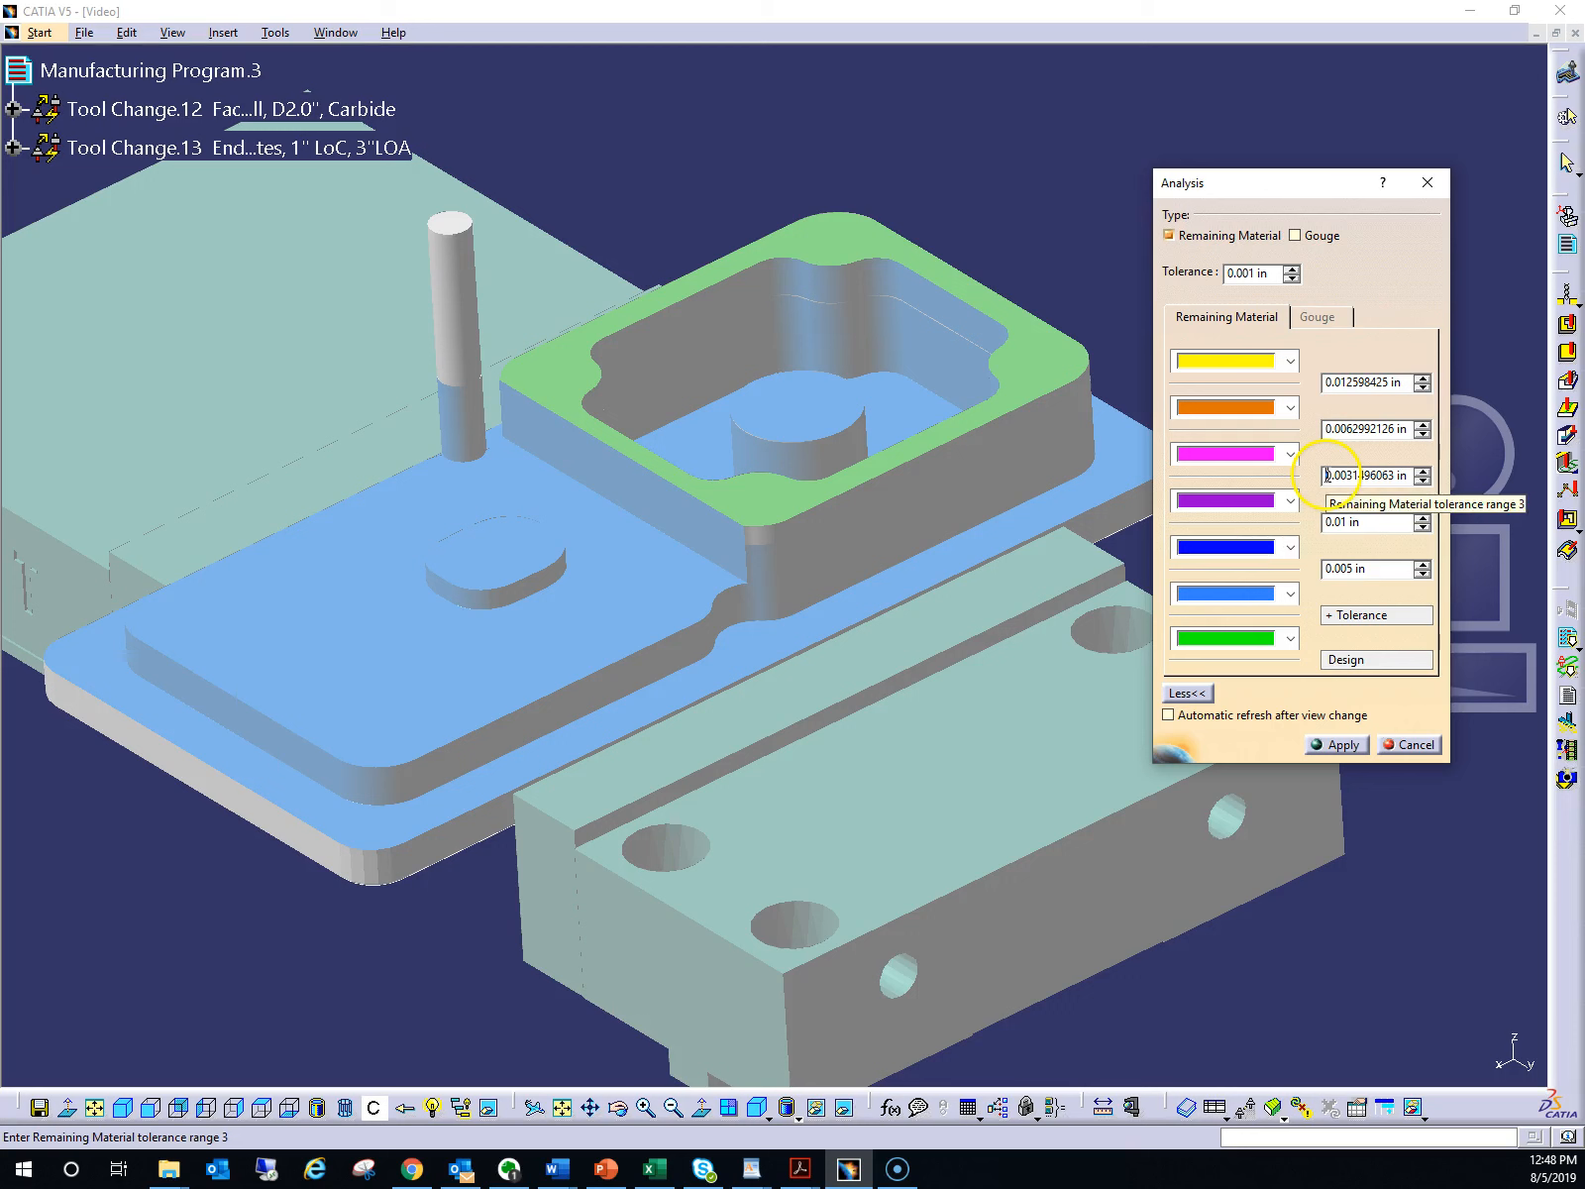
left_click_drag(1327, 476, 1394, 474)
type("0")
key("Tab")
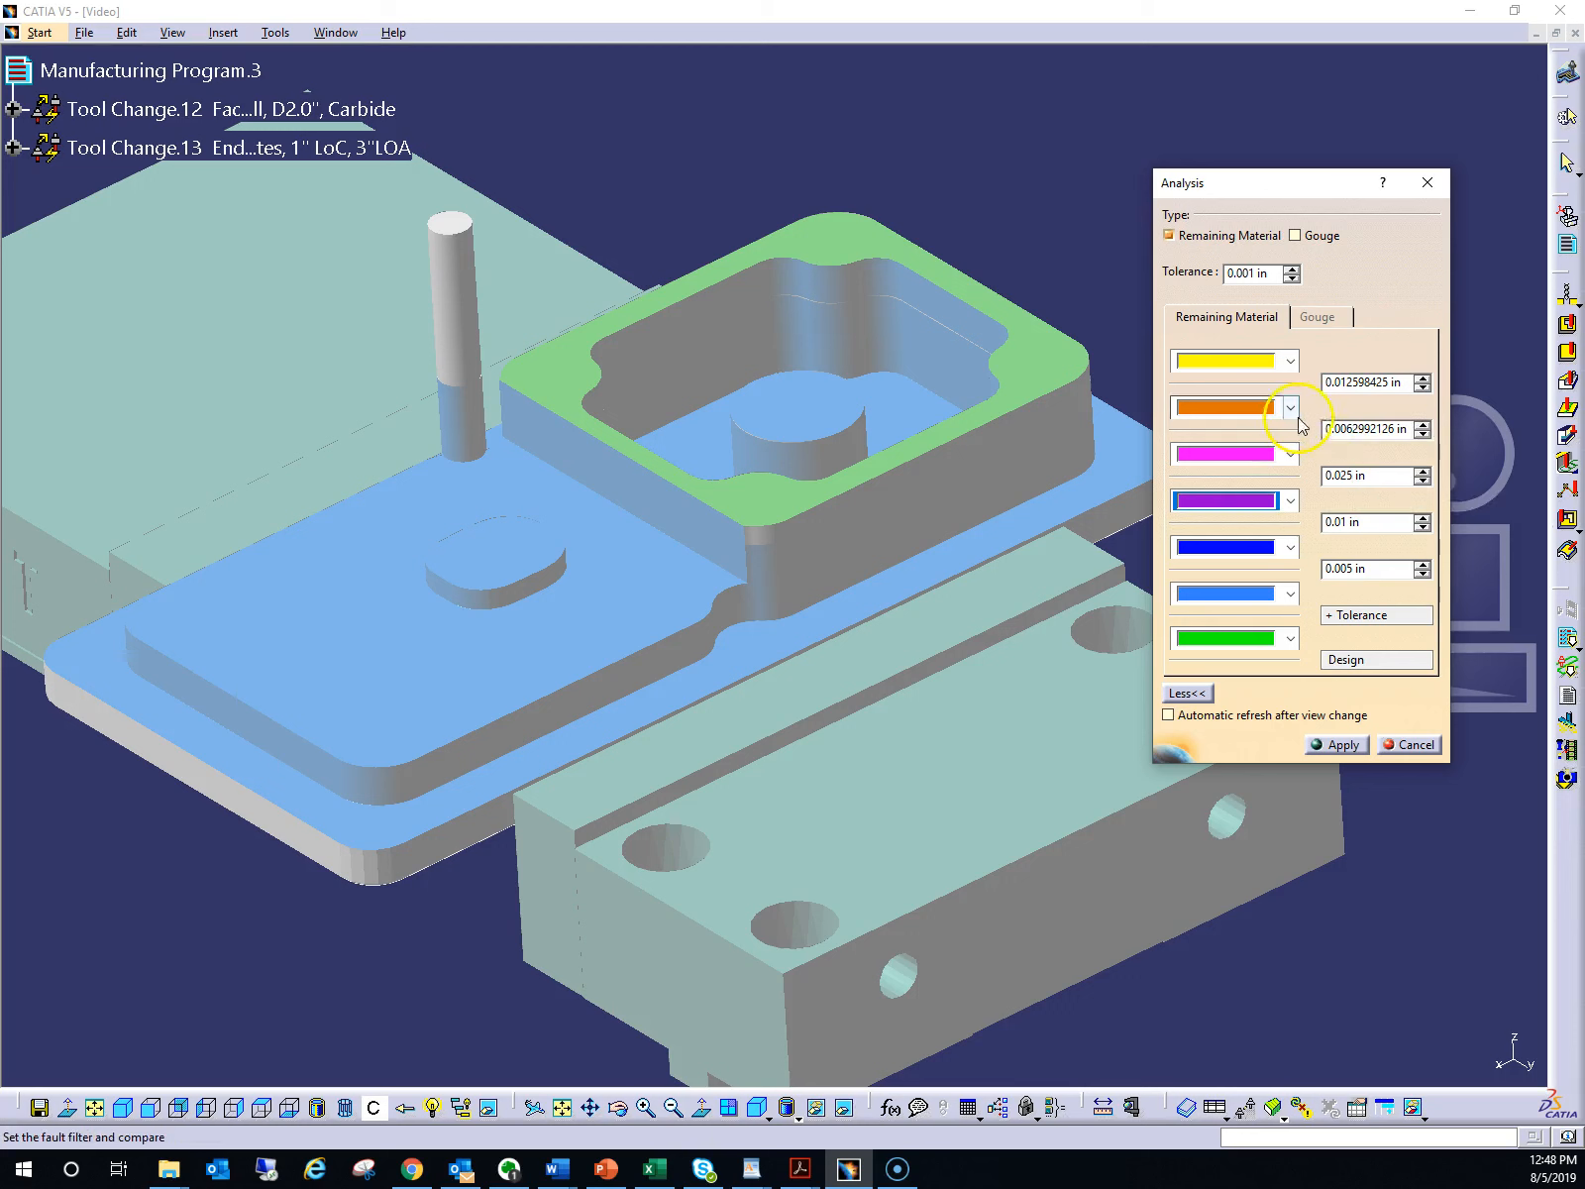
left_click_drag(1327, 429, 1411, 428)
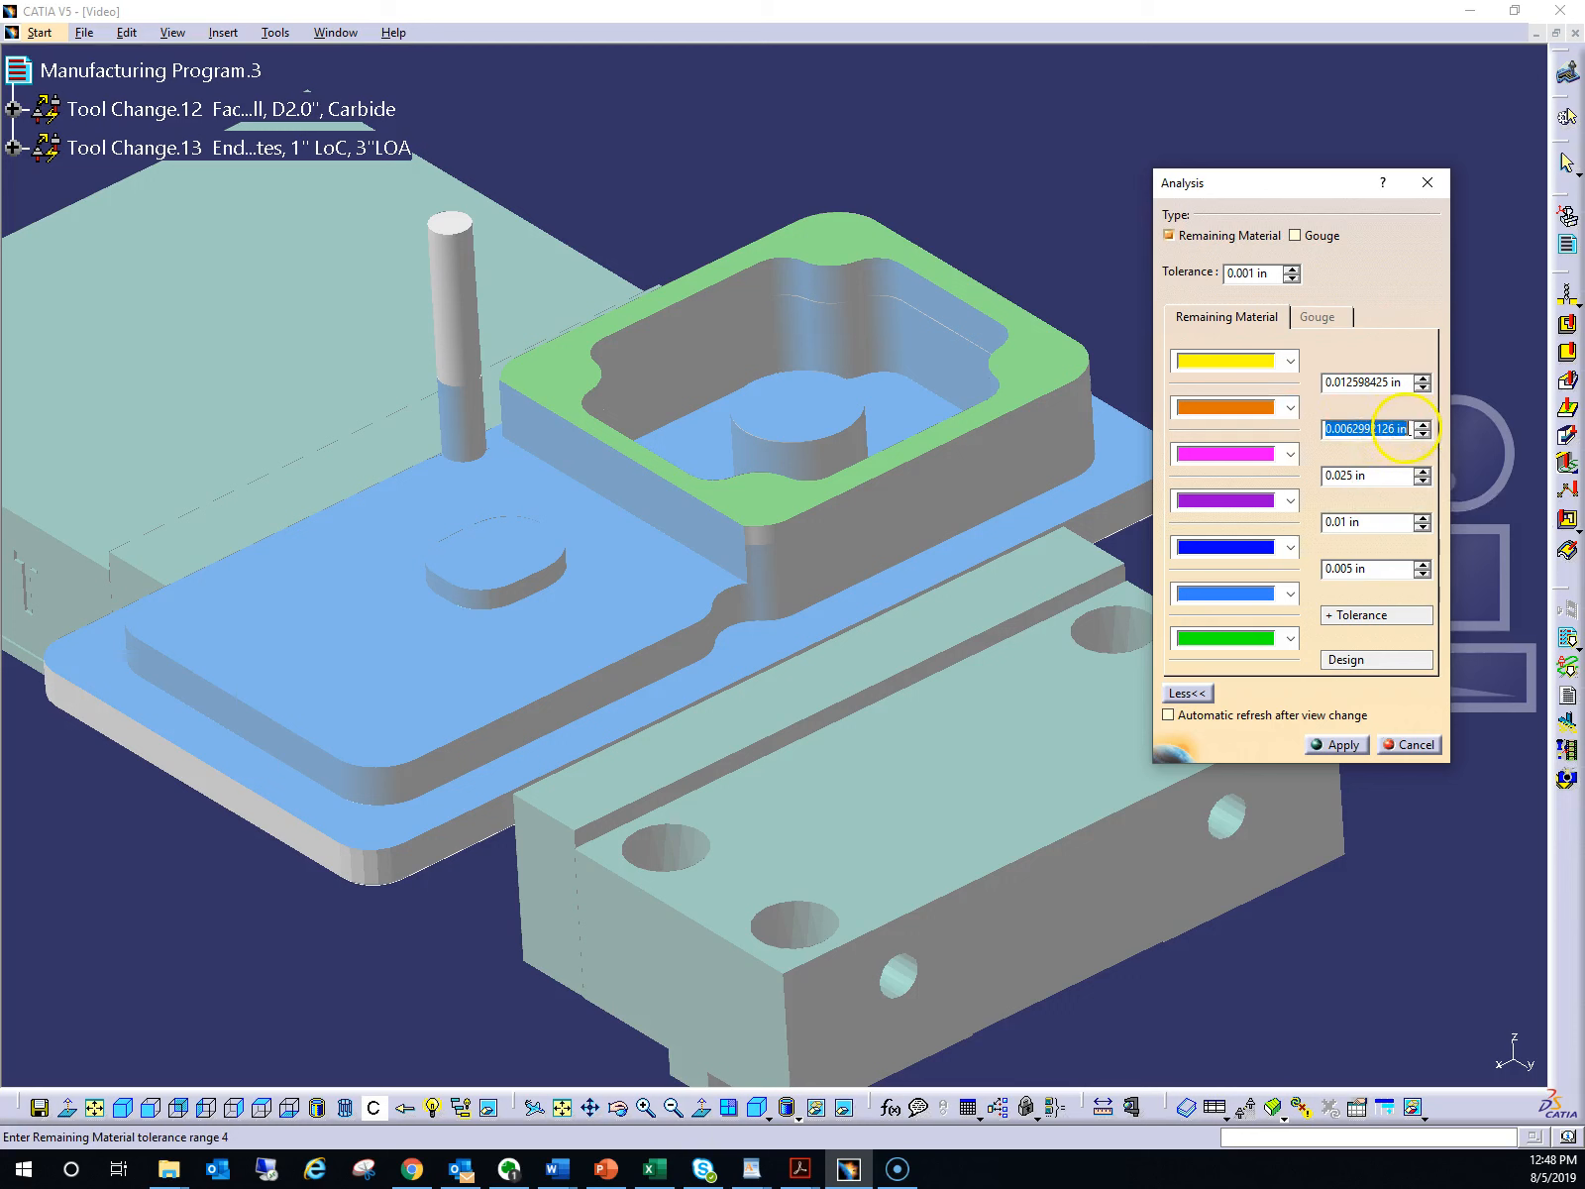
type("0.05")
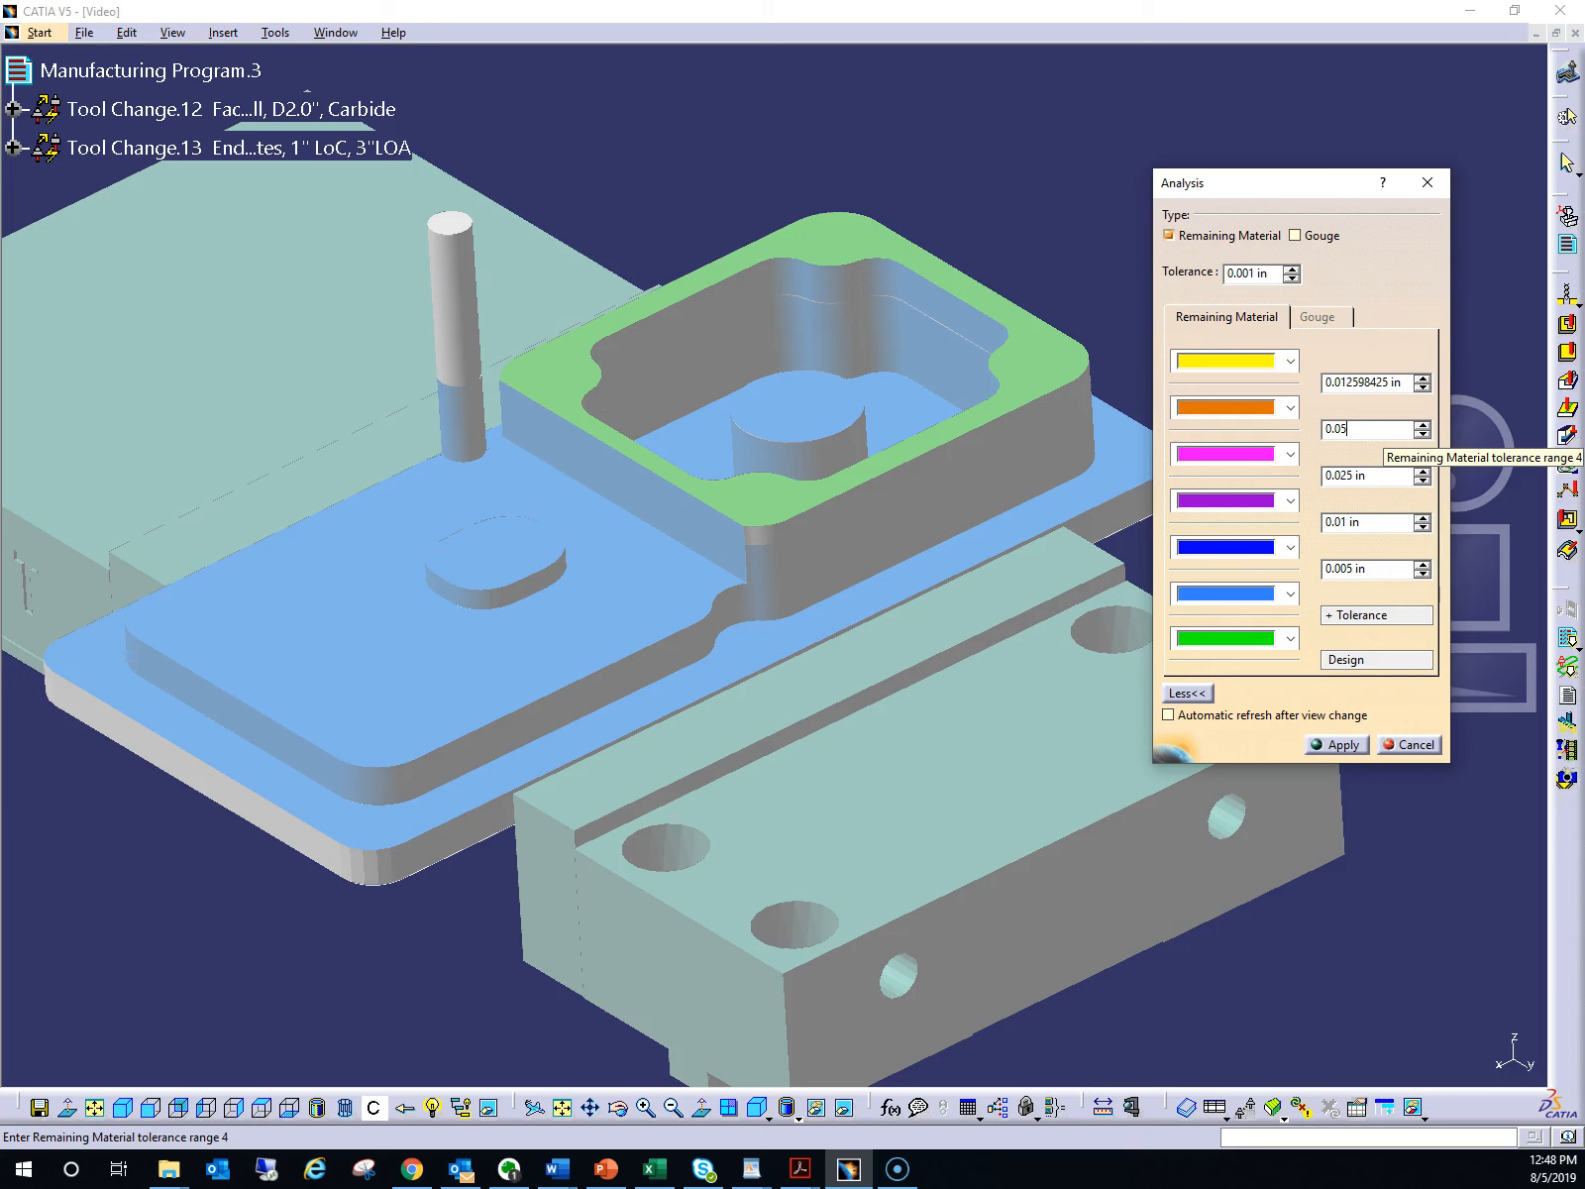
key("Tab")
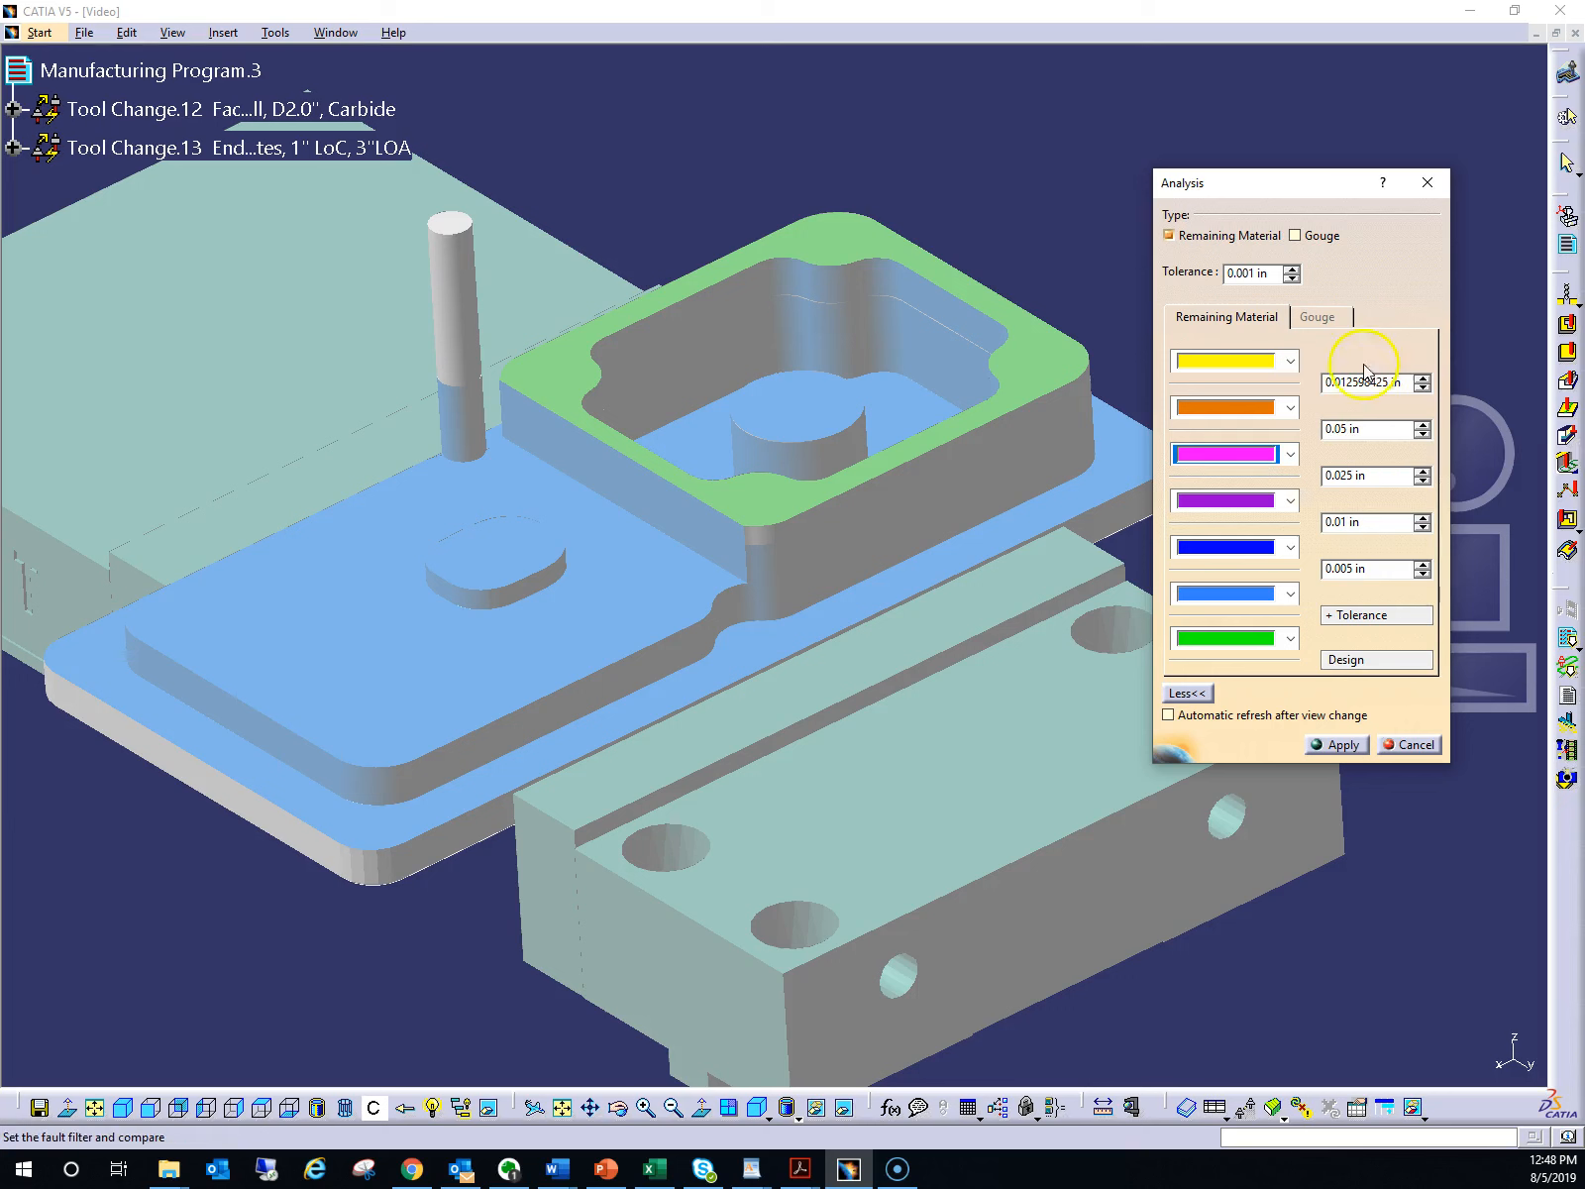
Set remaining-material tolerance range 5 to 0.1 in and run the analysis with the new ranges
left_click(1325, 385)
left_click_drag(1327, 382, 1392, 385)
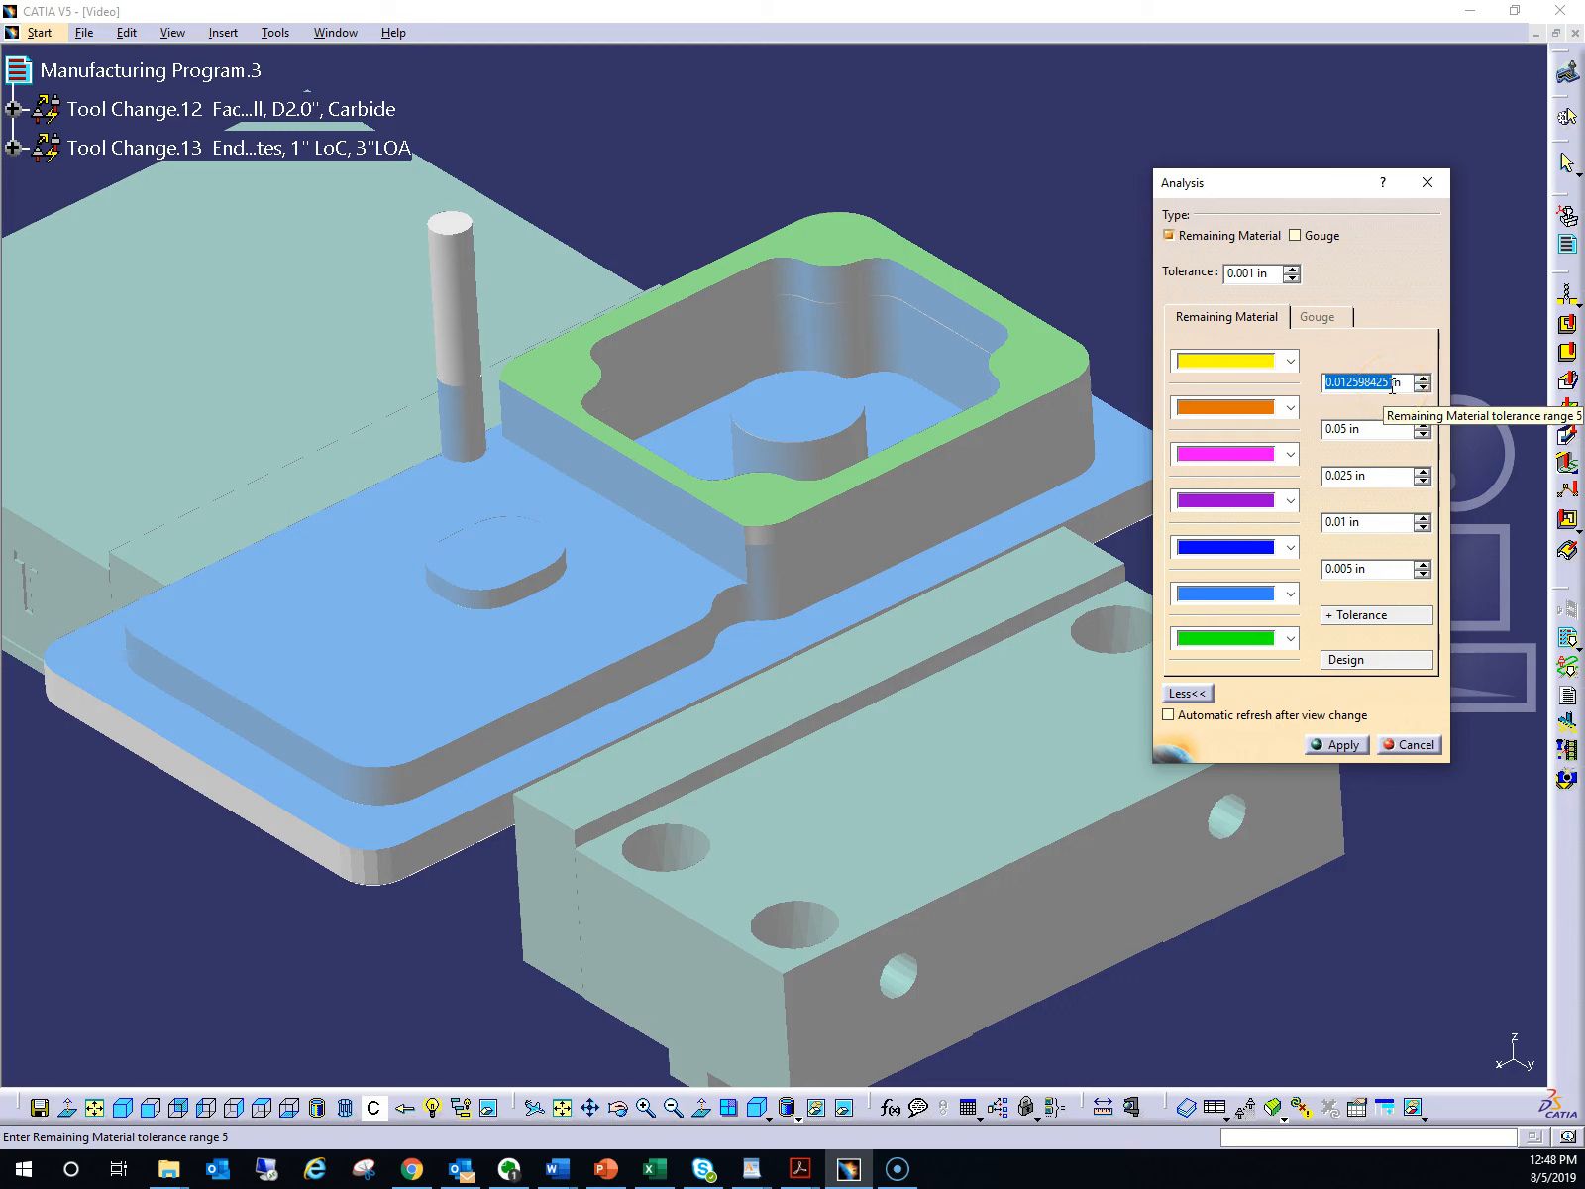
type("0.1in")
key("Tab")
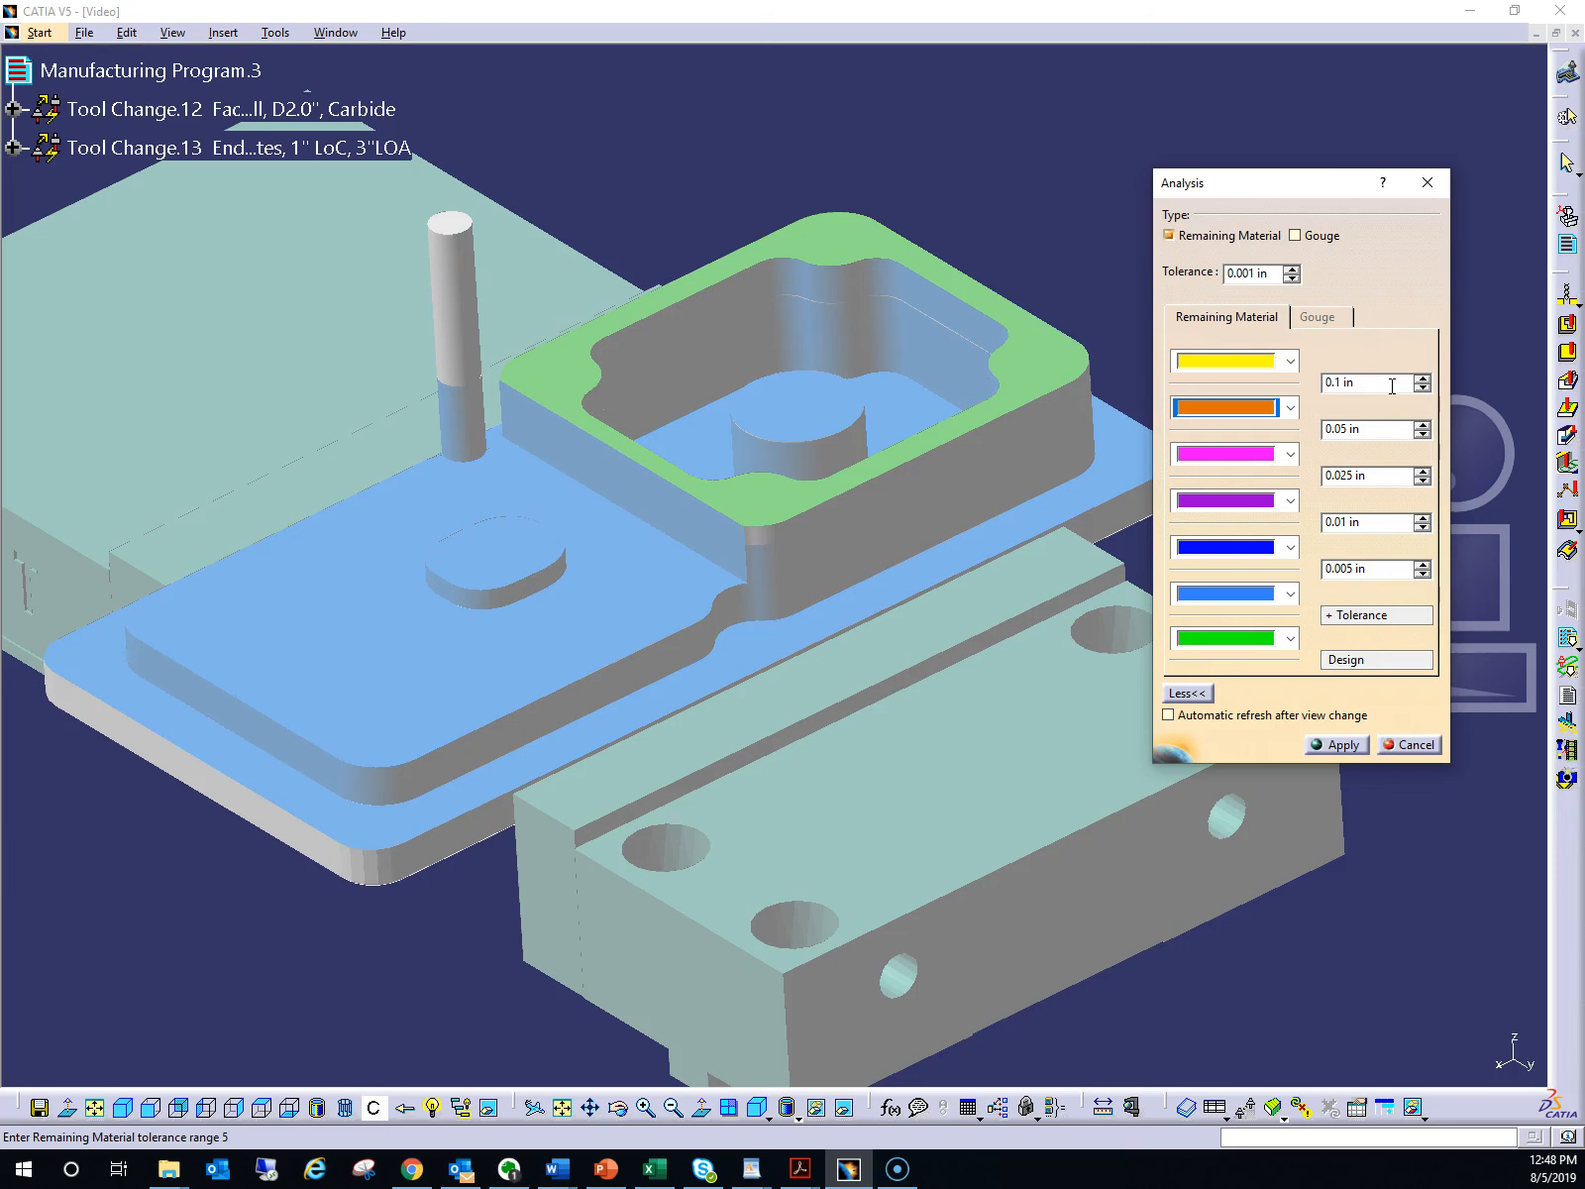
left_click(1344, 745)
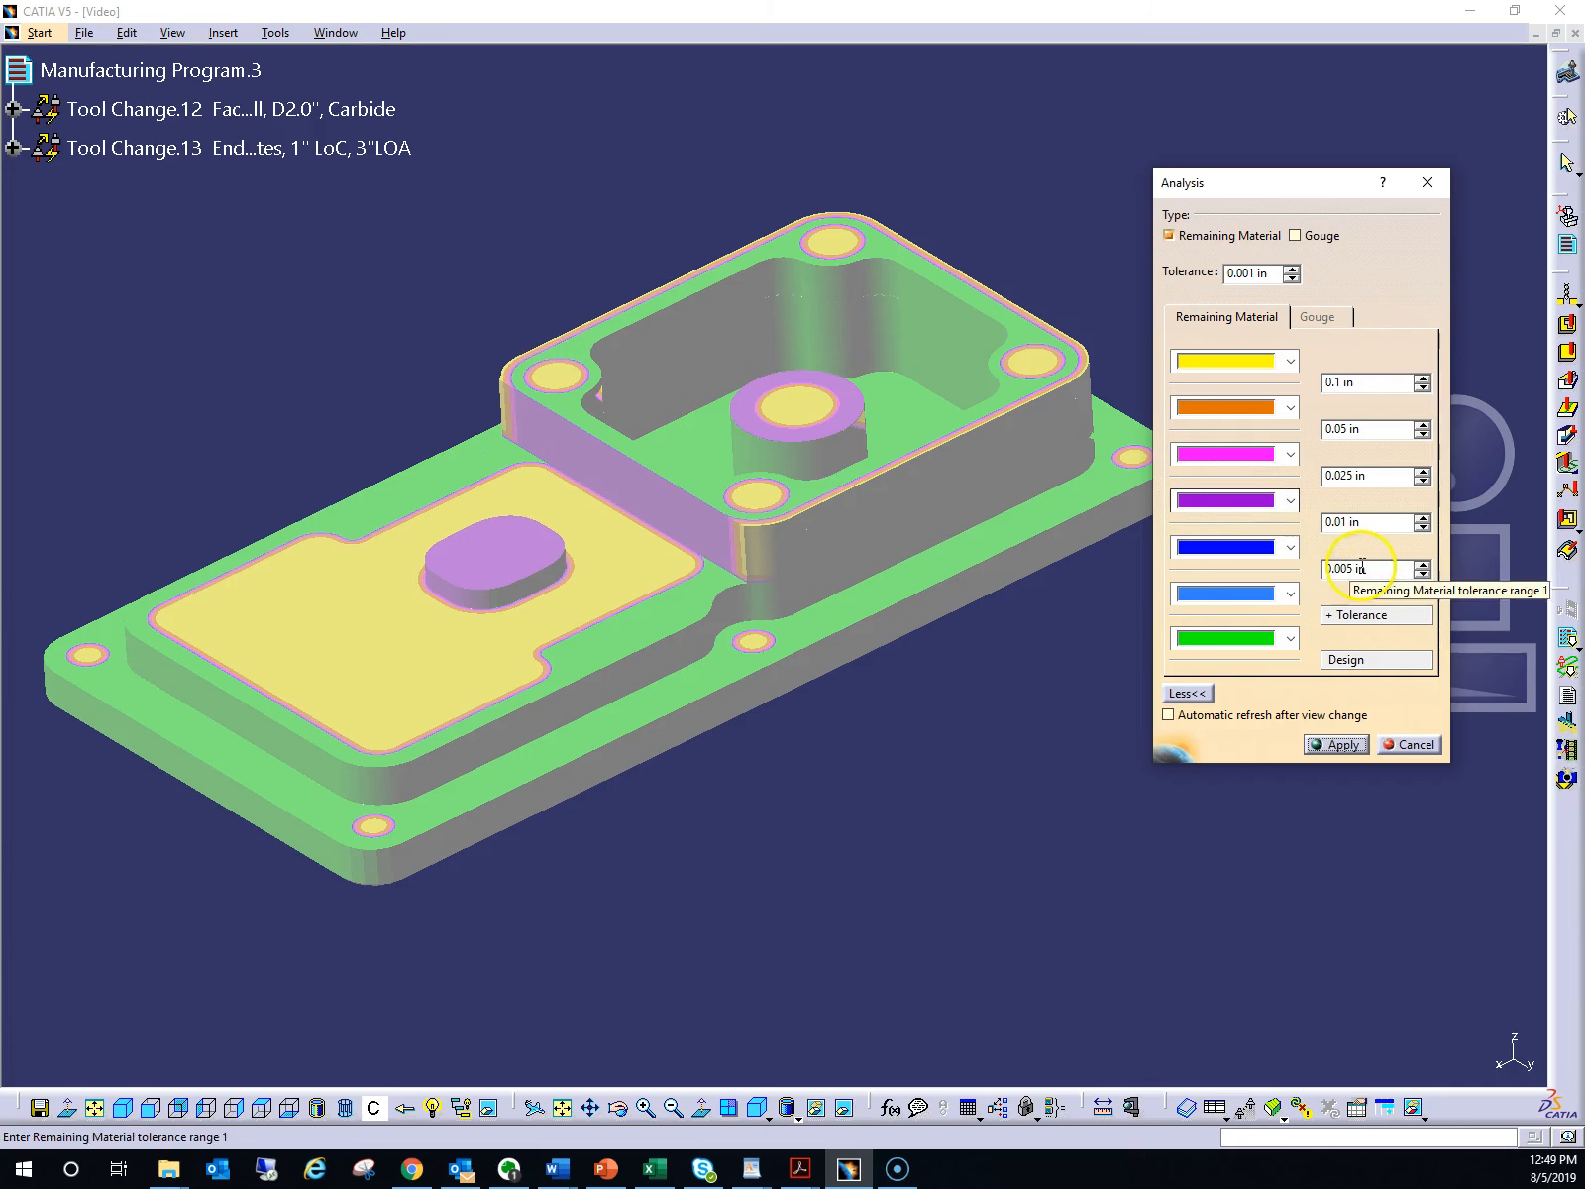
Refresh the remaining-material analysis on a close-up of the raised pocket and examine its walls and corners
left_click(1505, 679)
left_click_drag(1504, 679, 1583, 672)
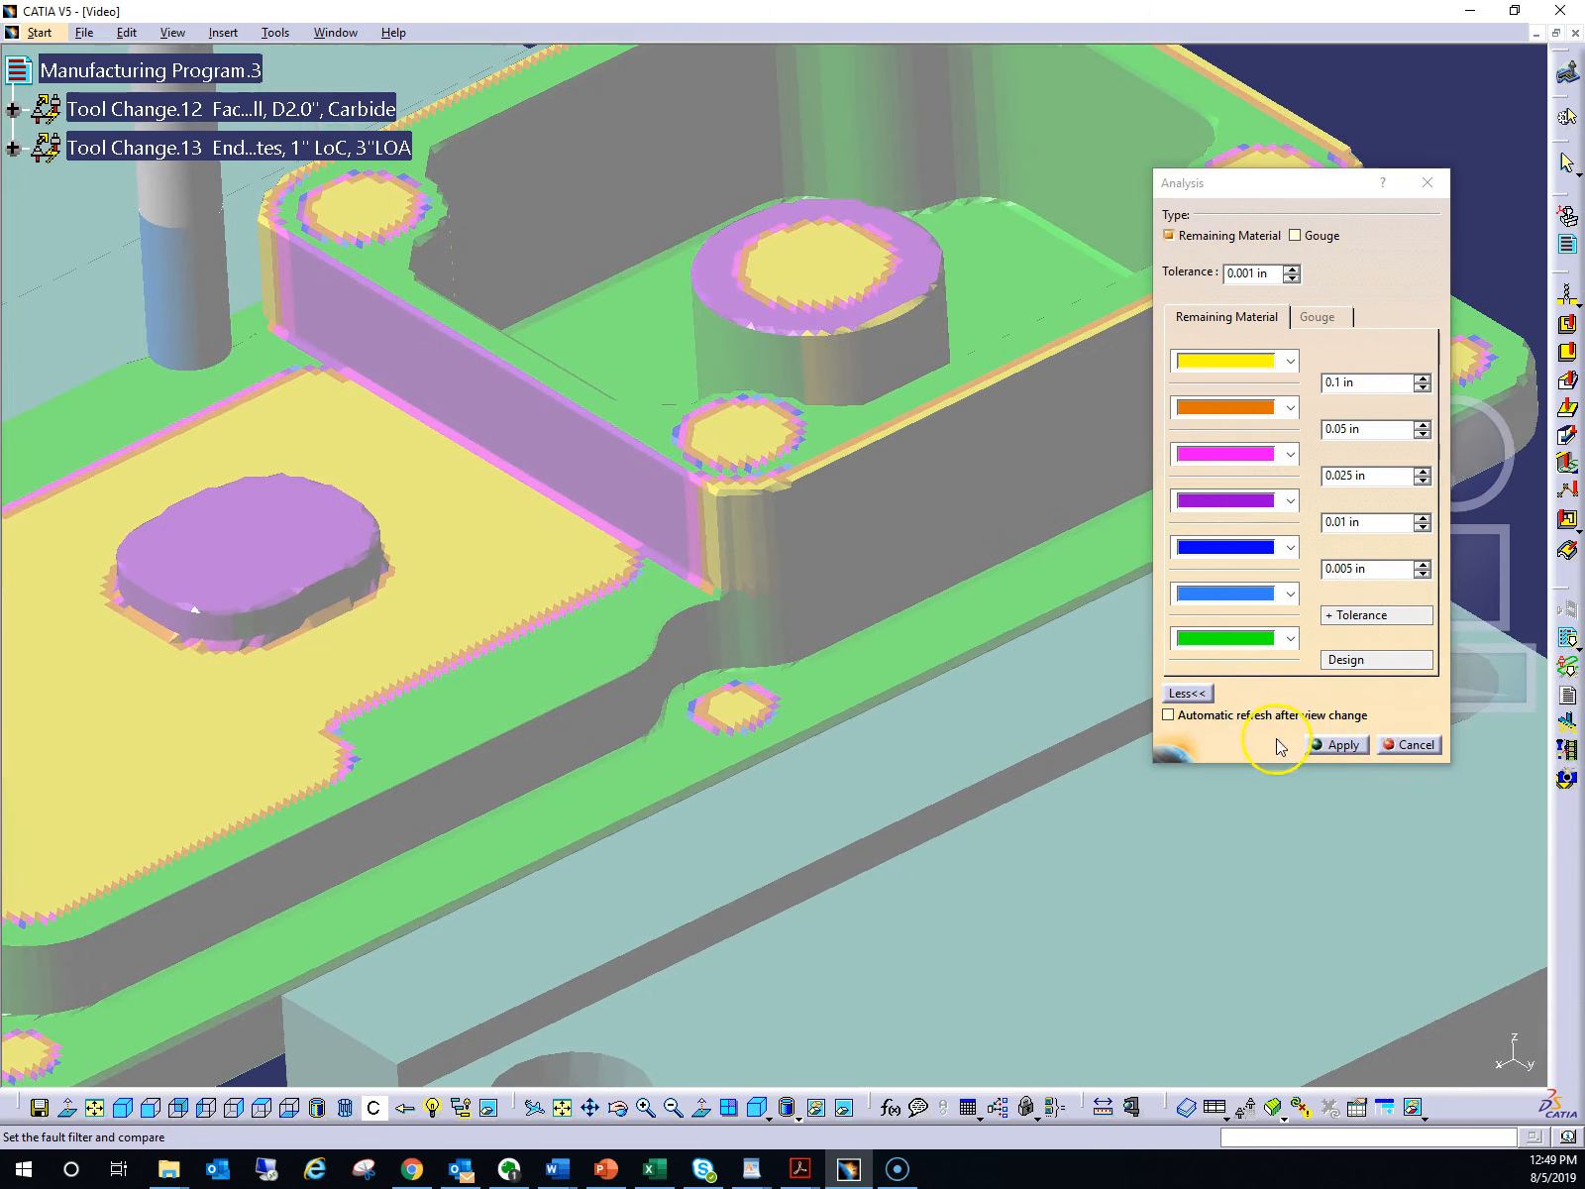
left_click(1339, 744)
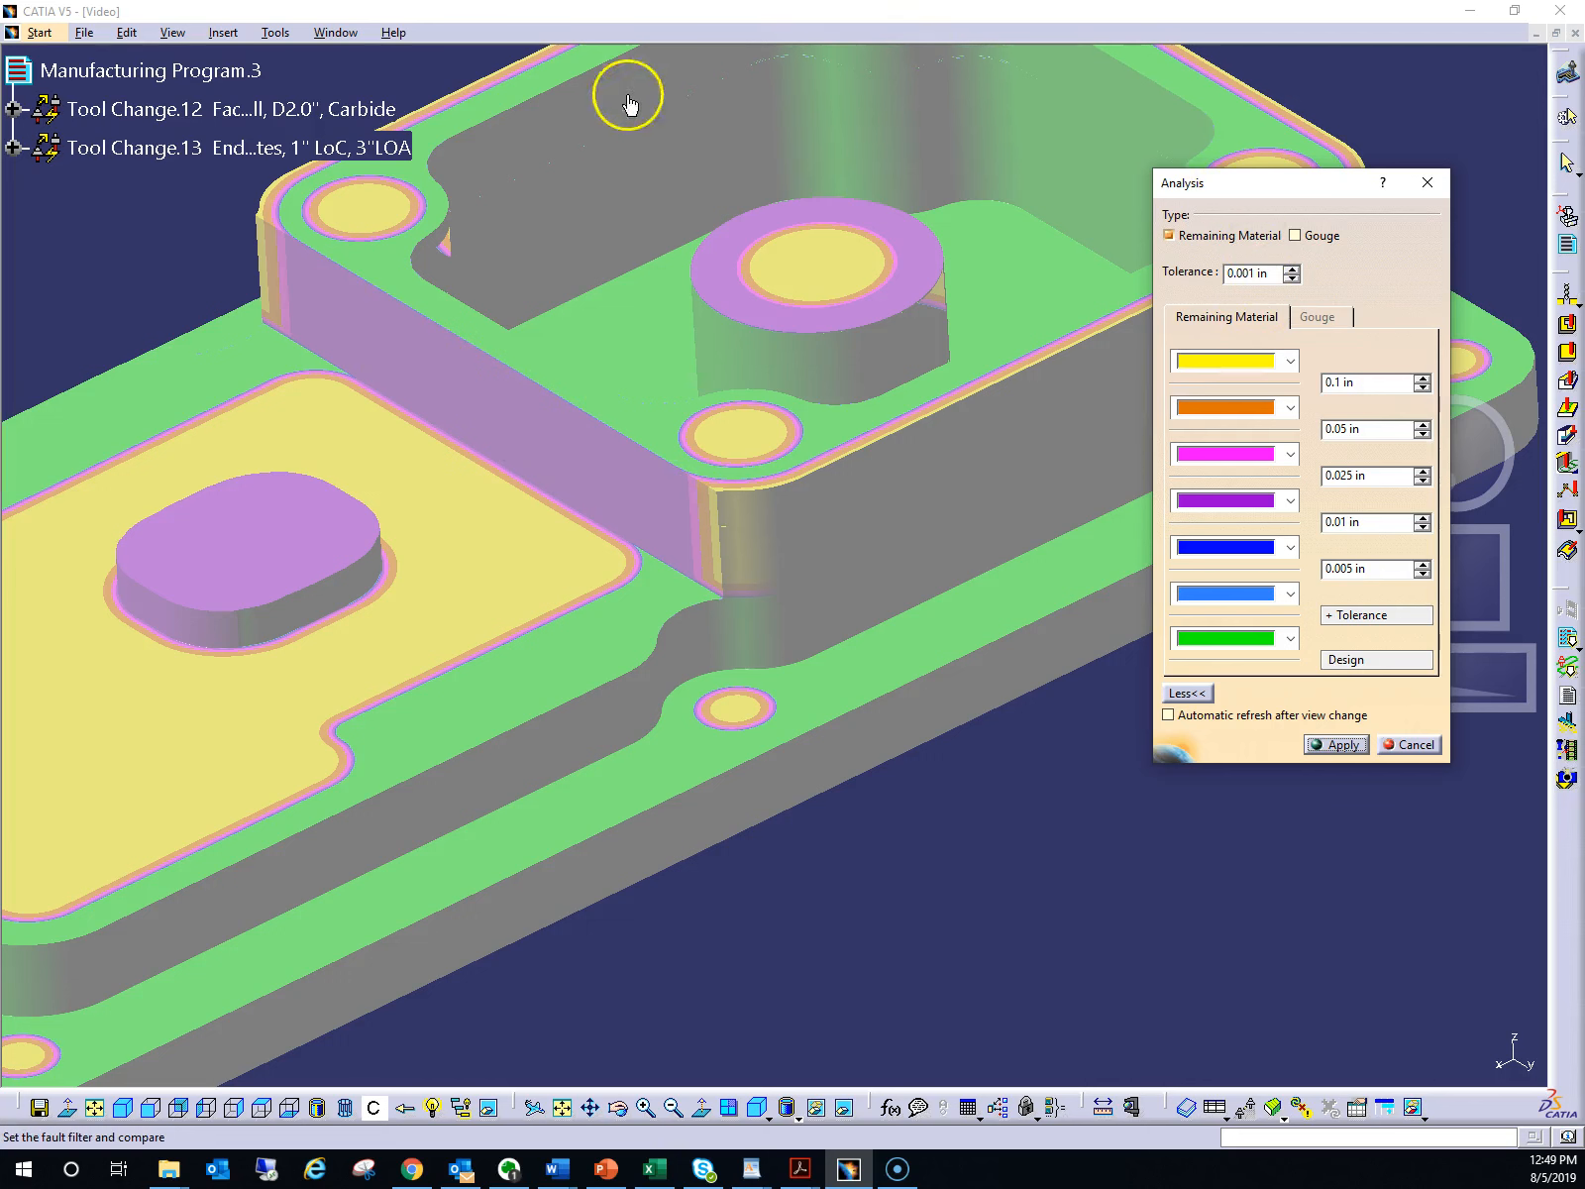
left_click(796, 498)
left_click(817, 513)
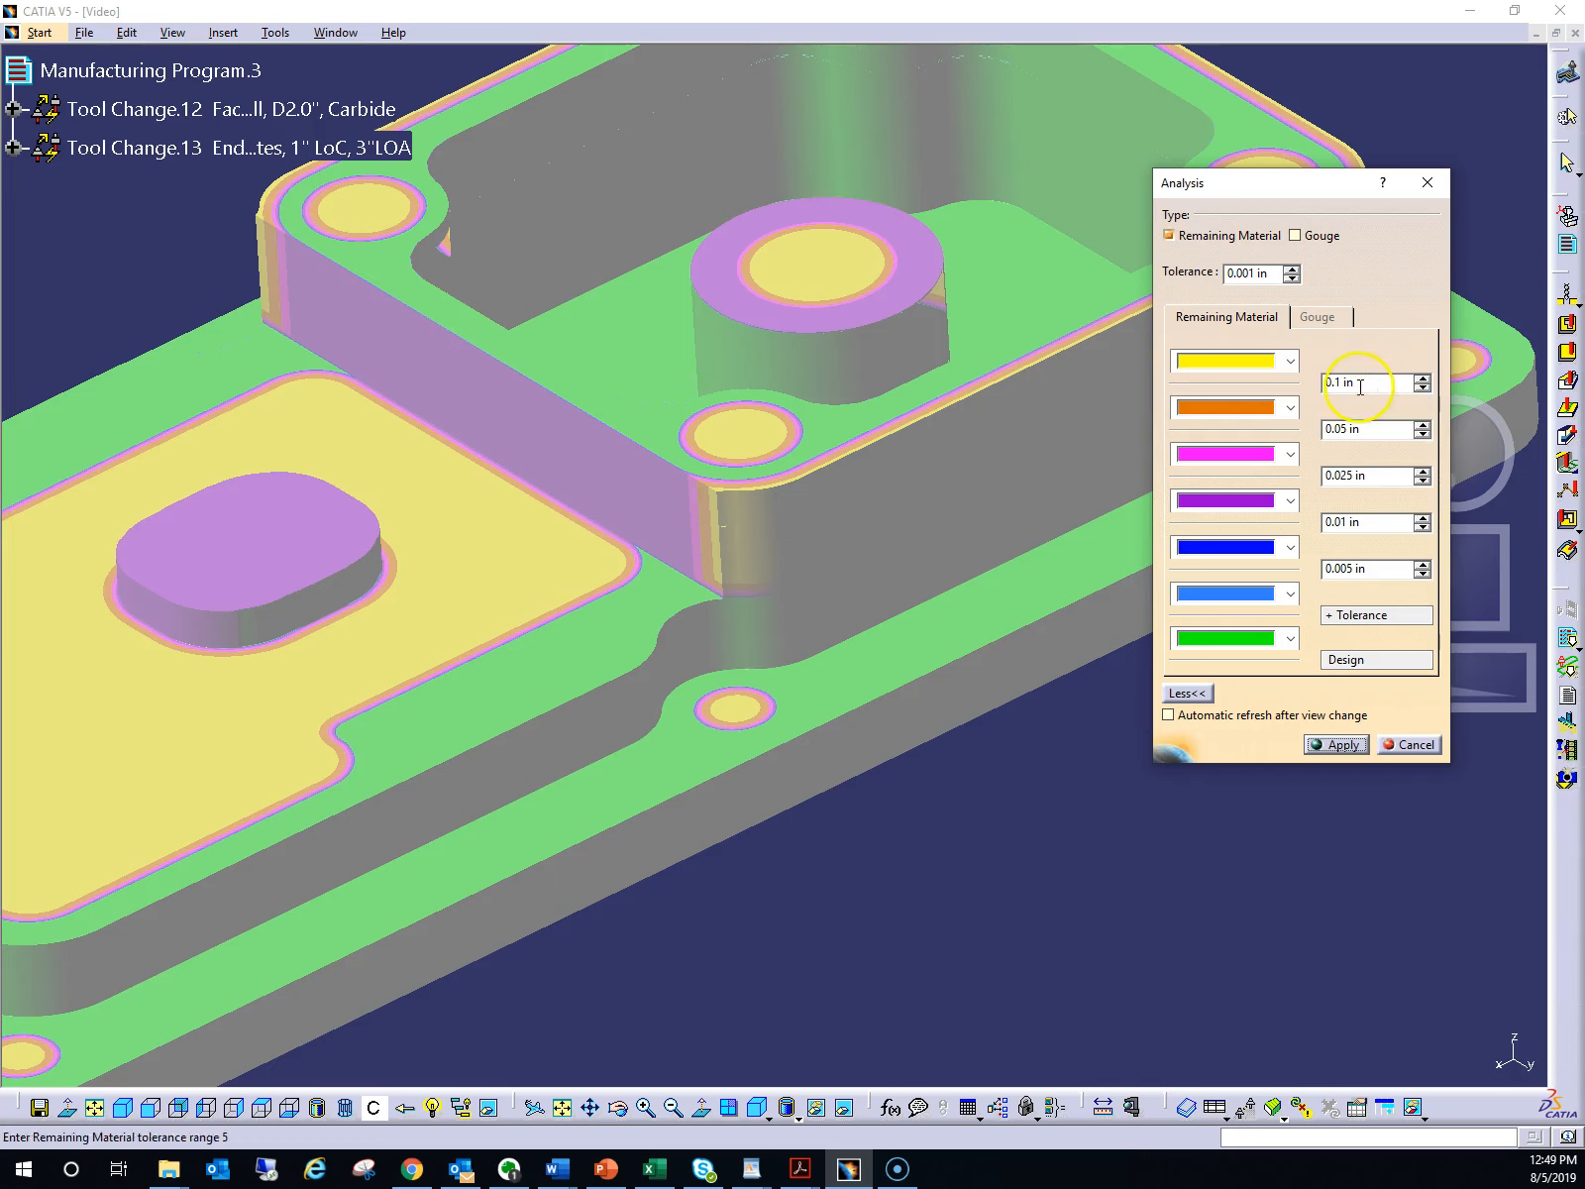
Recompute the analysis from a lower side angle to inspect material left on the raised pocket's outer wall
middle_click_drag(1466, 493, 1362, 552)
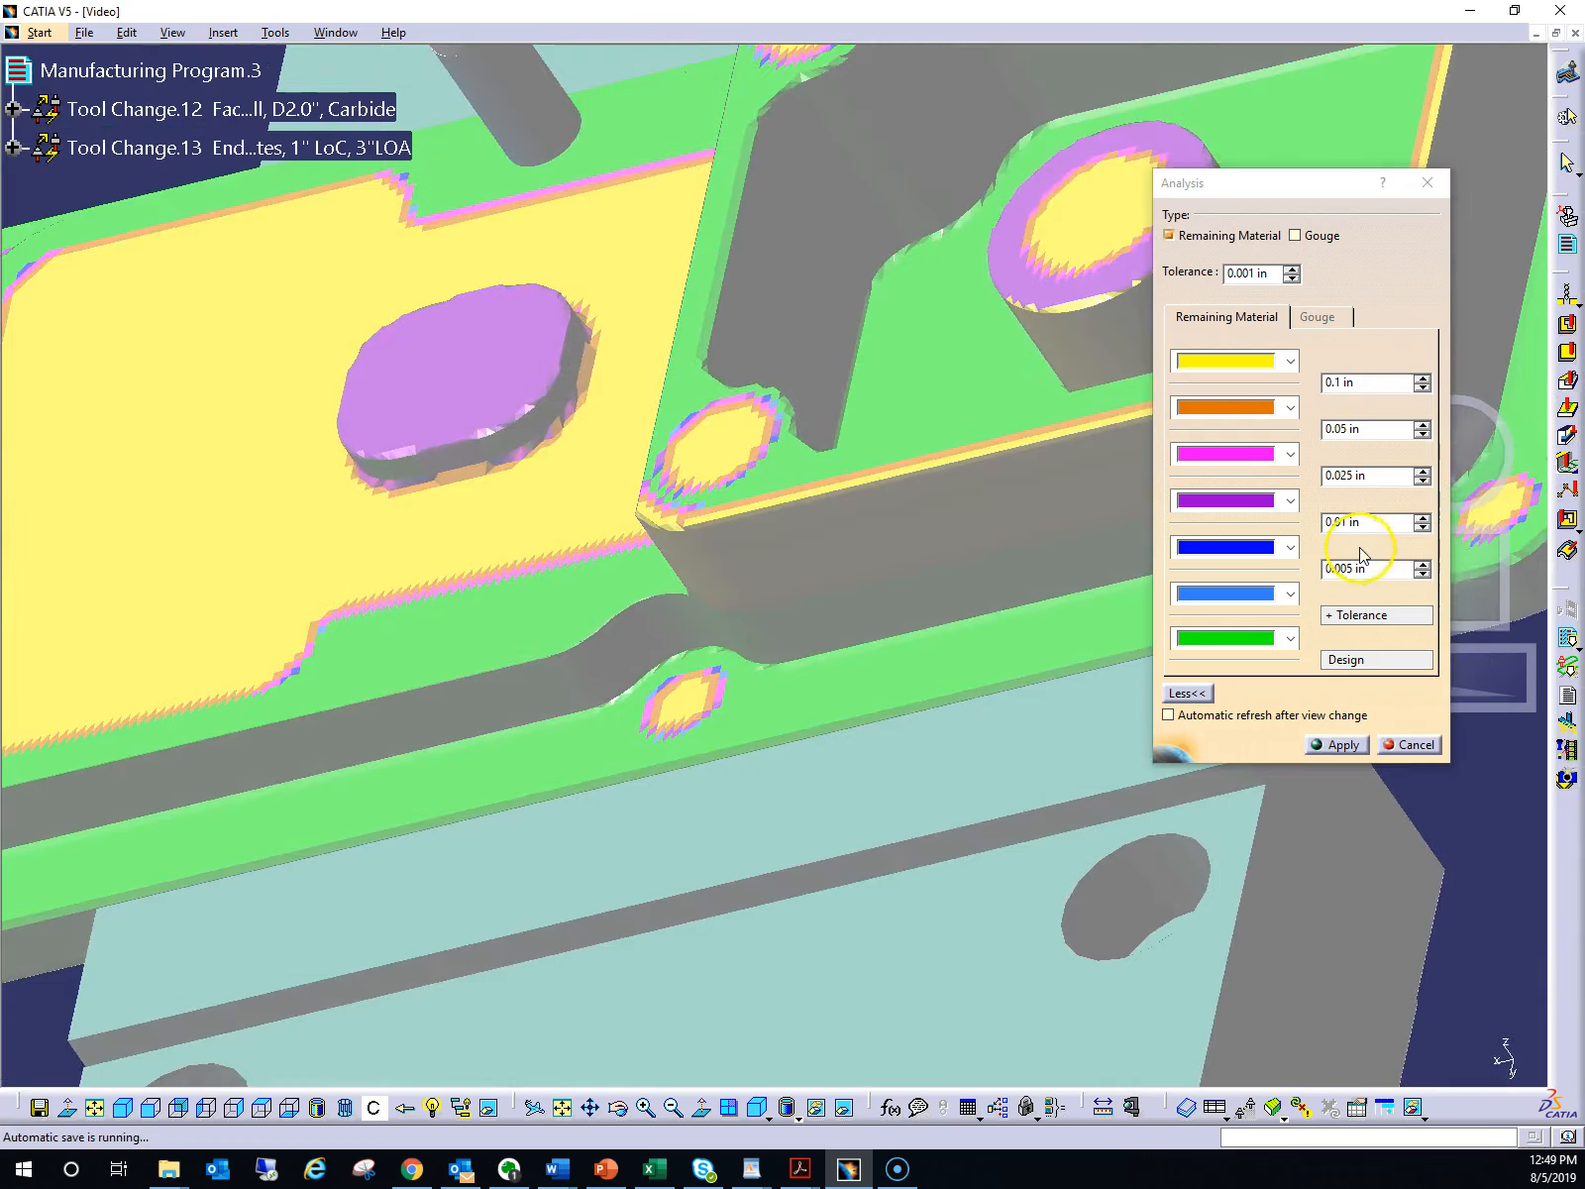
middle_click(1504, 510)
middle_click_drag(1495, 430, 1136, 437)
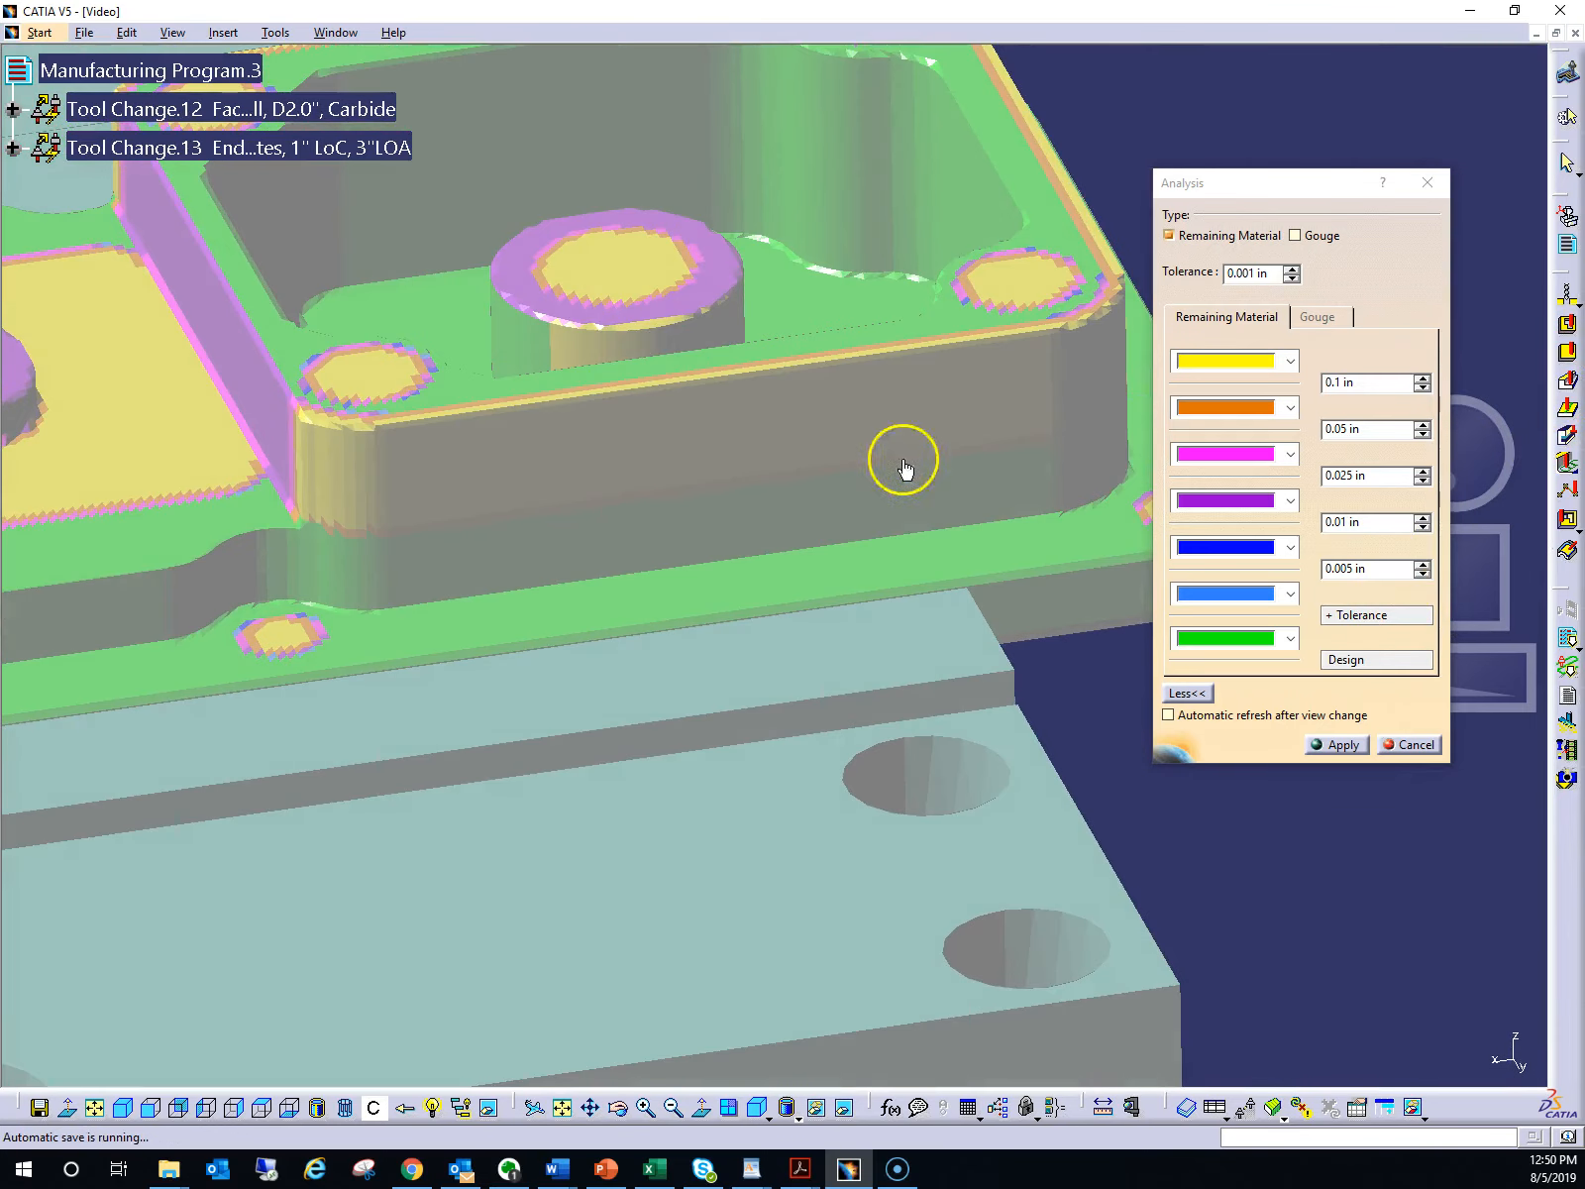
left_click(1346, 744)
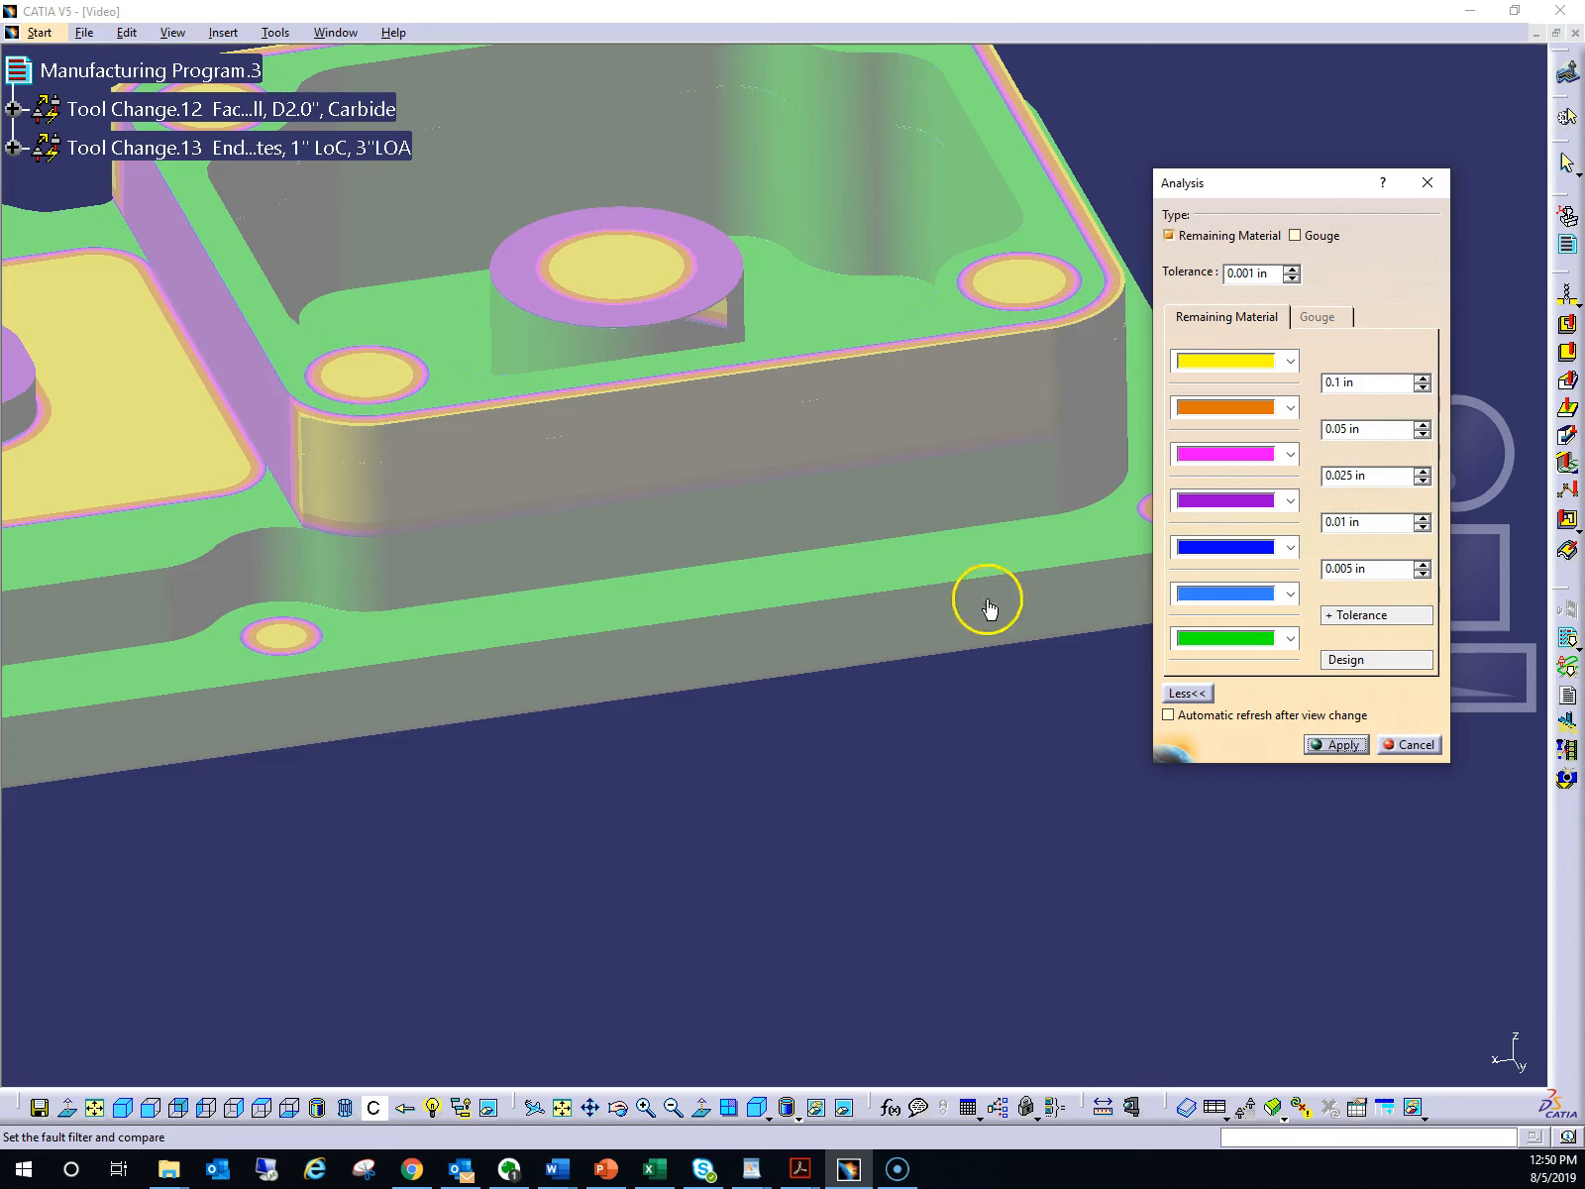
Reapply the analysis to inspect the round island in the deep pocket and the oval boss on the lower level
mouse_move(1476, 598)
middle_mouse_down()
mouse_move(1546, 611)
mouse_move(1475, 639)
middle_mouse_up()
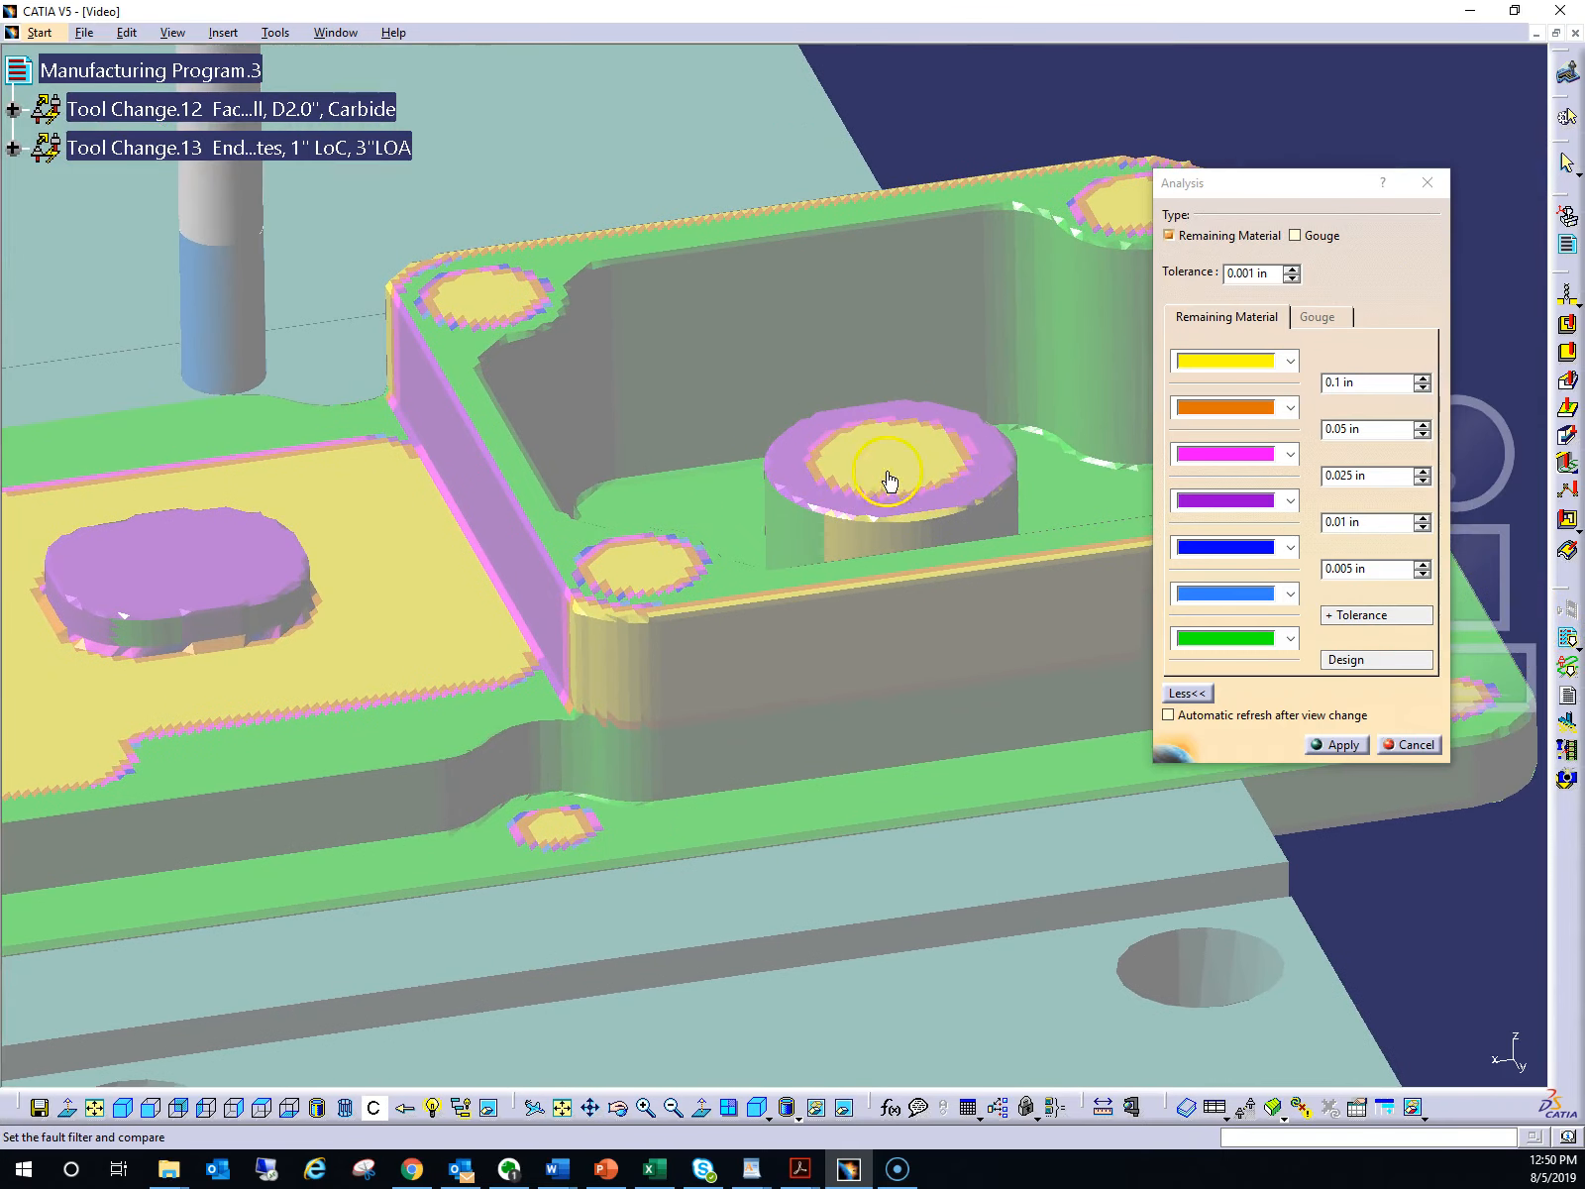
left_click(1342, 744)
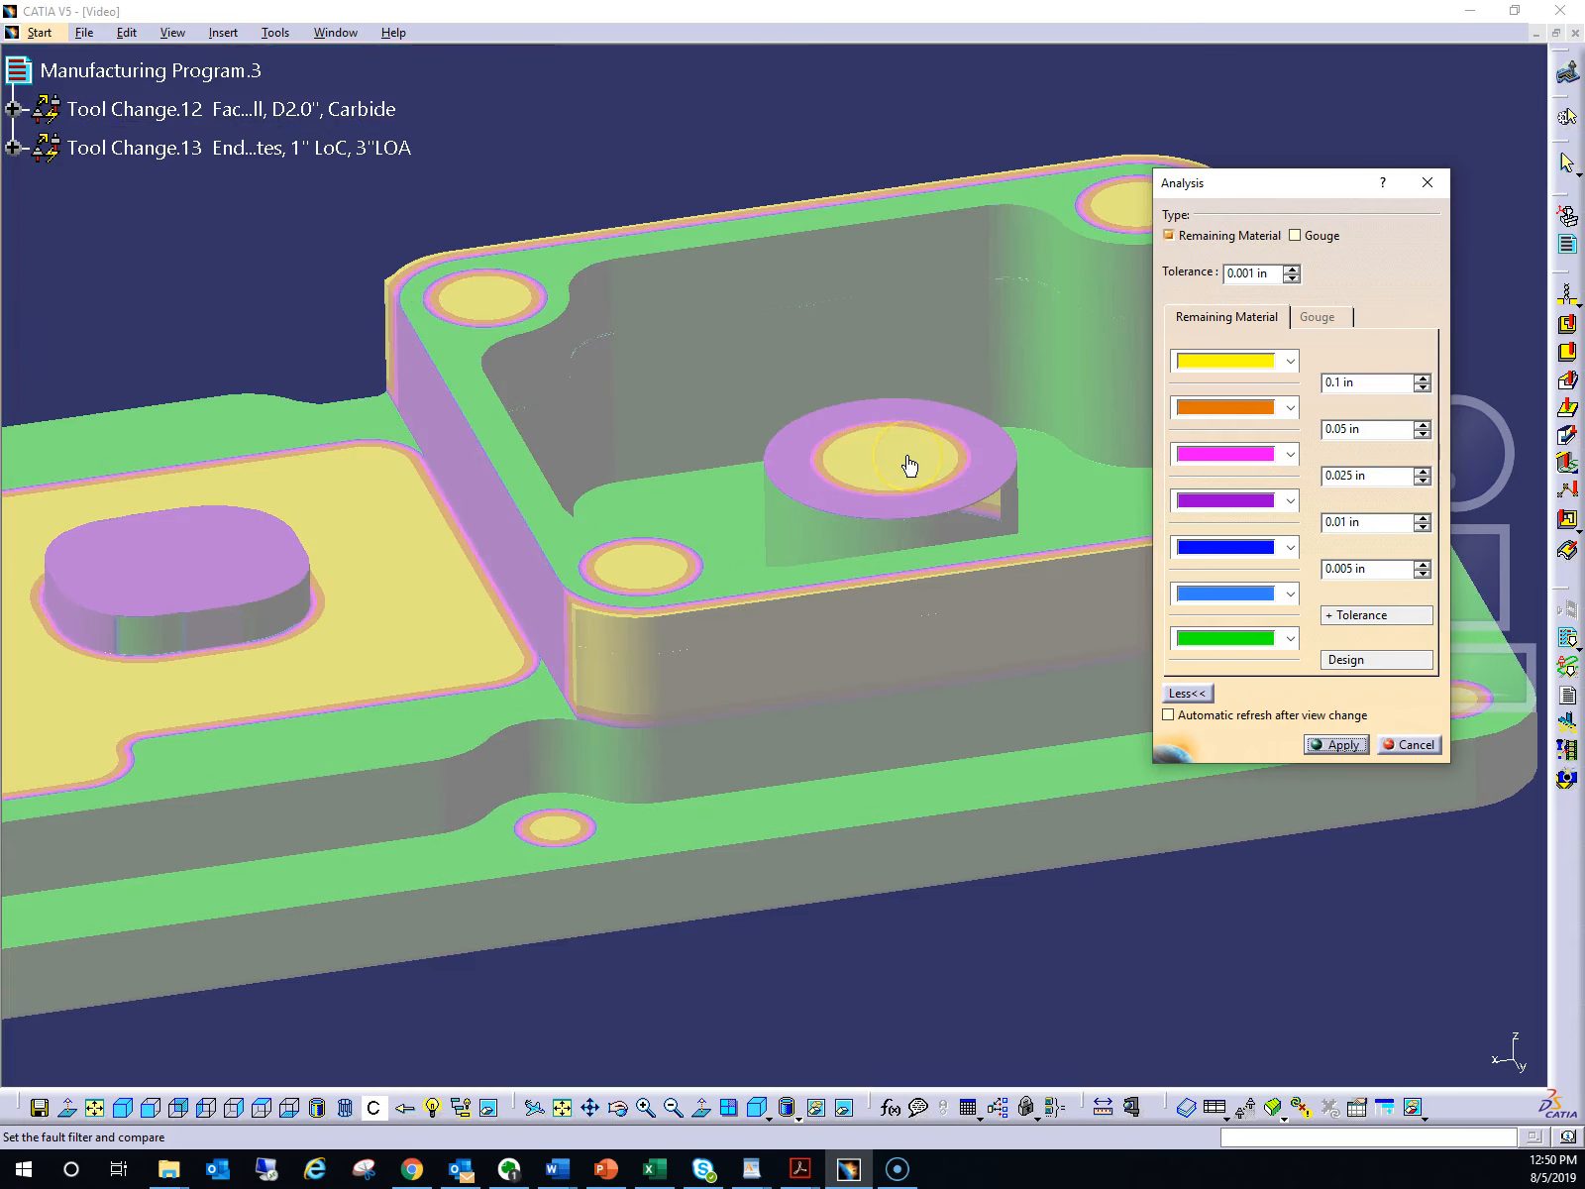
middle_click_drag(1484, 599, 1576, 580)
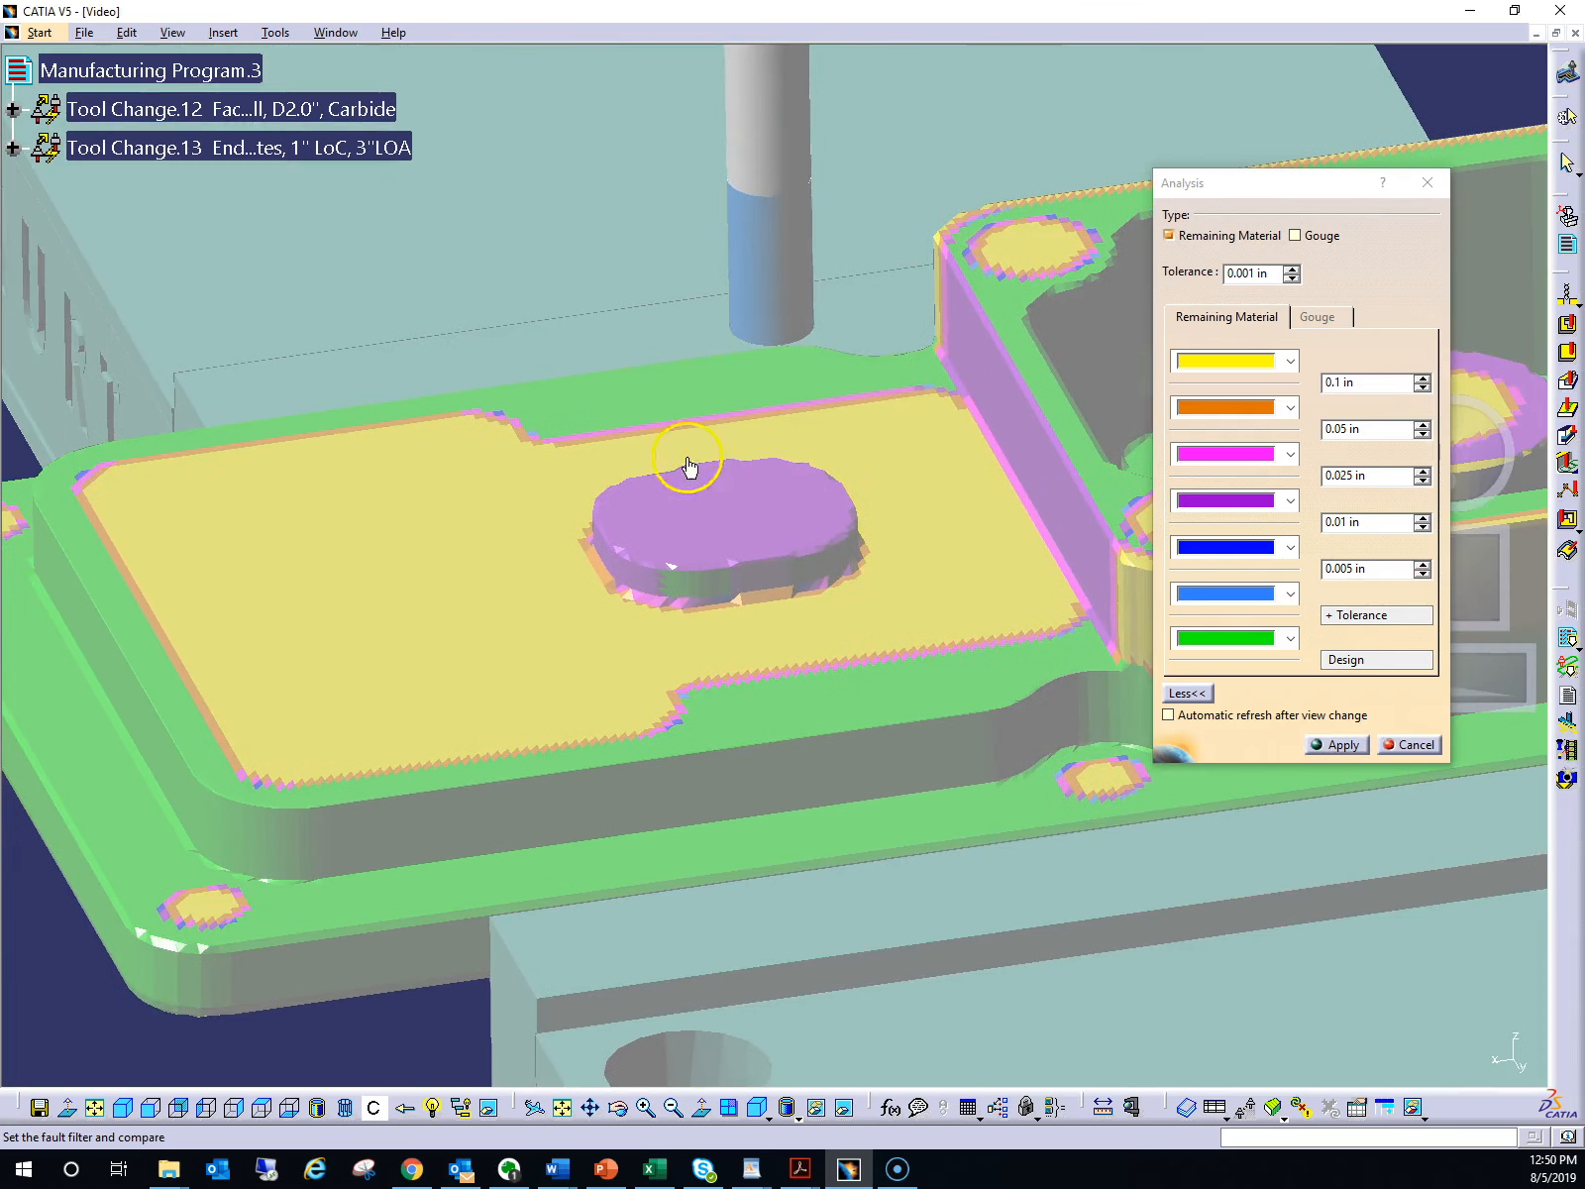
left_click(1350, 745)
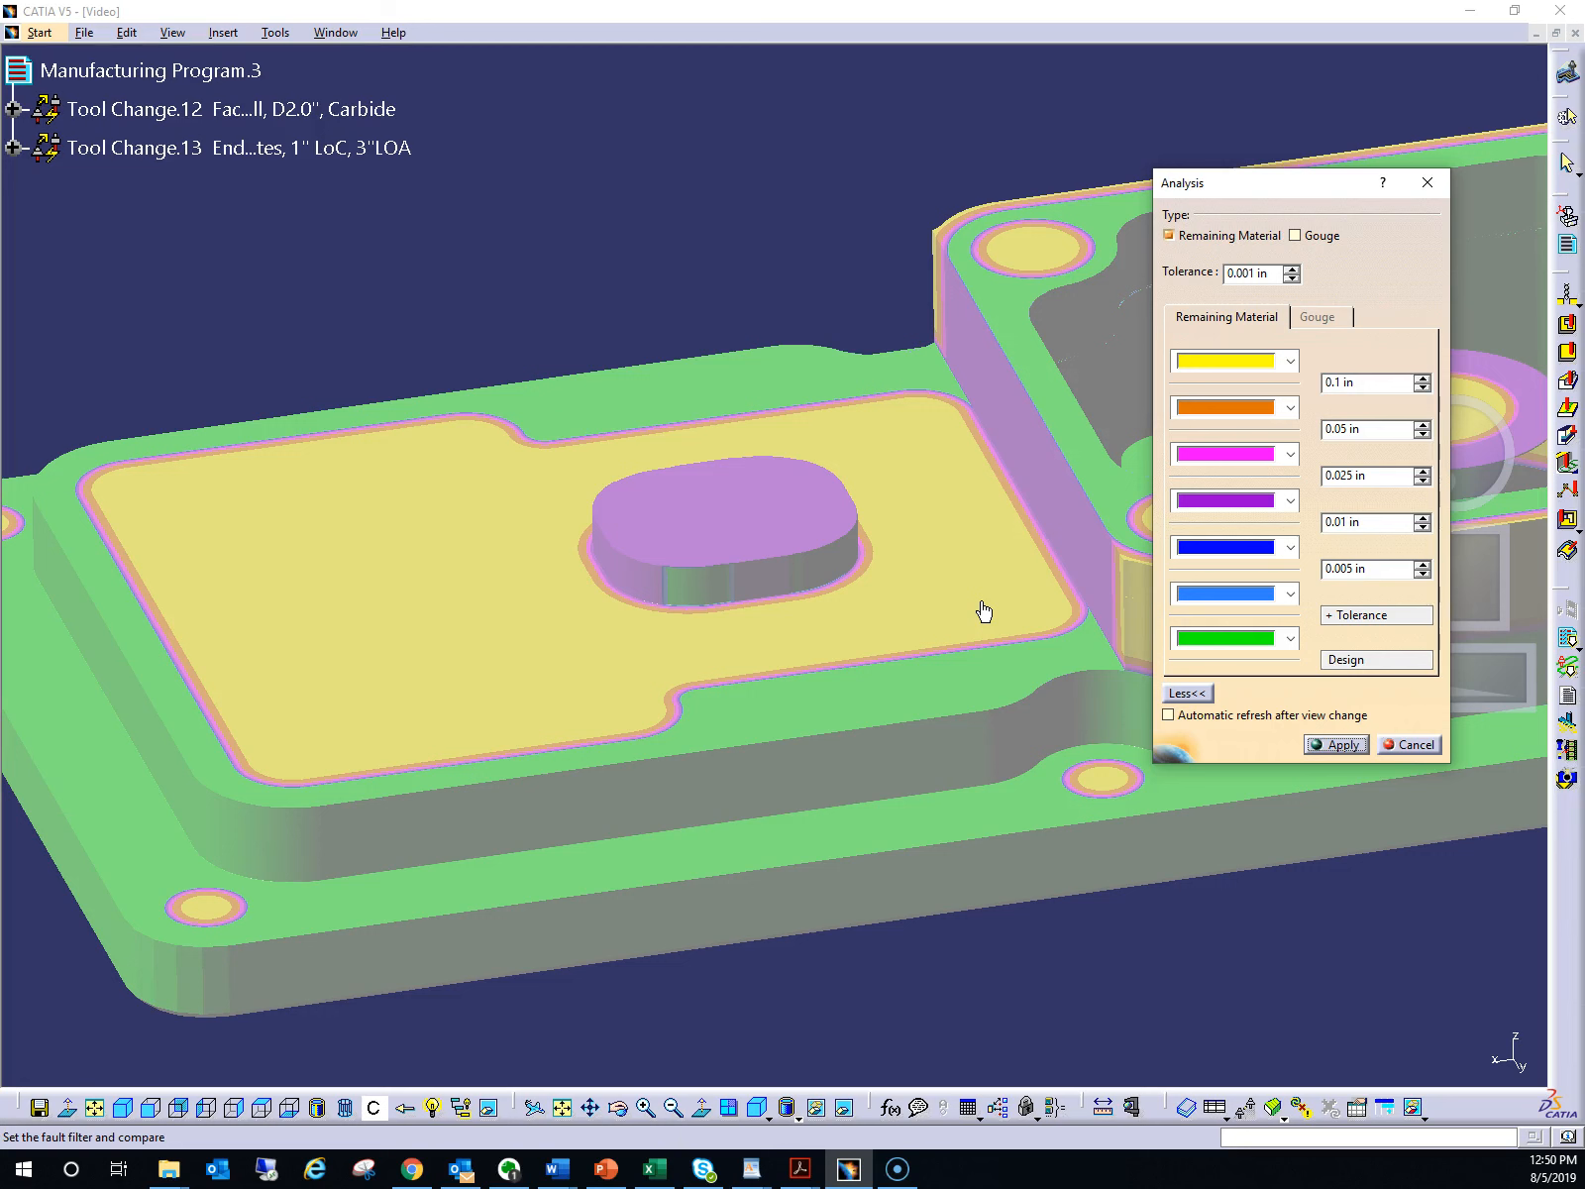
Enable the Gouge analysis alongside Remaining Material and try to apply both
left_click(1336, 325)
left_click(1297, 236)
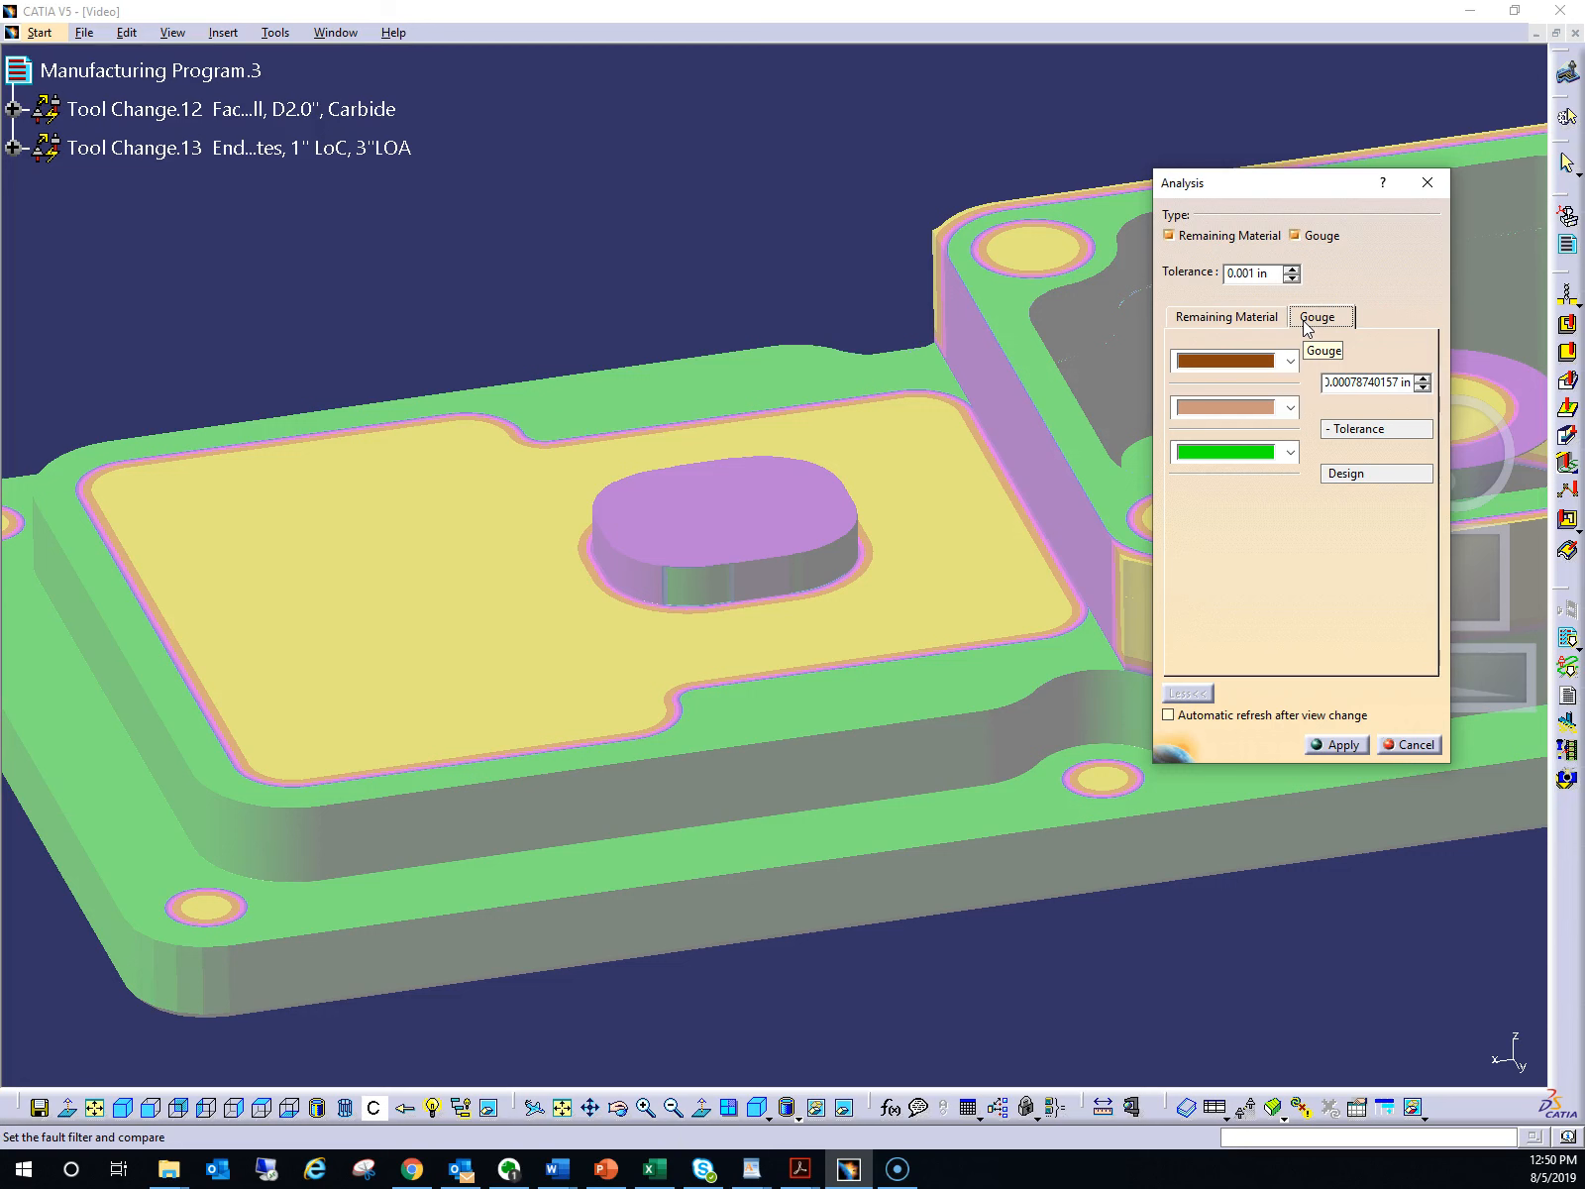
left_click(1308, 376)
left_click(1342, 745)
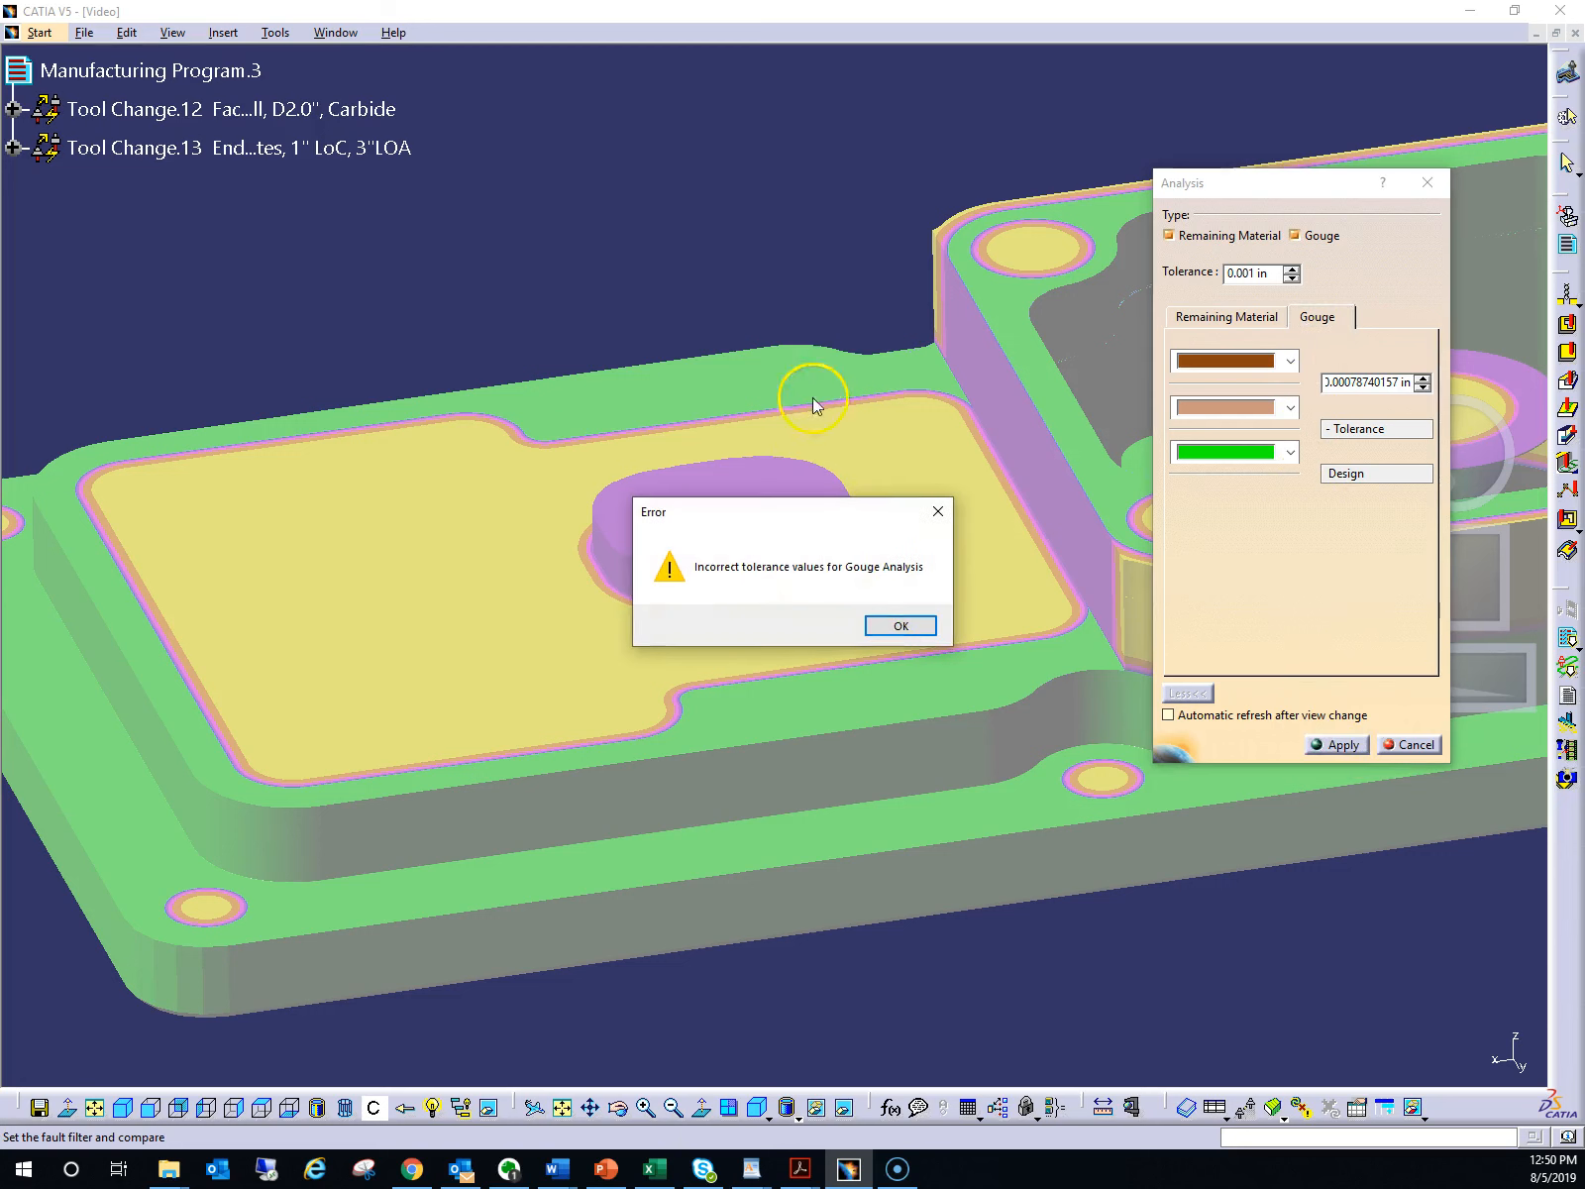
left_click(902, 625)
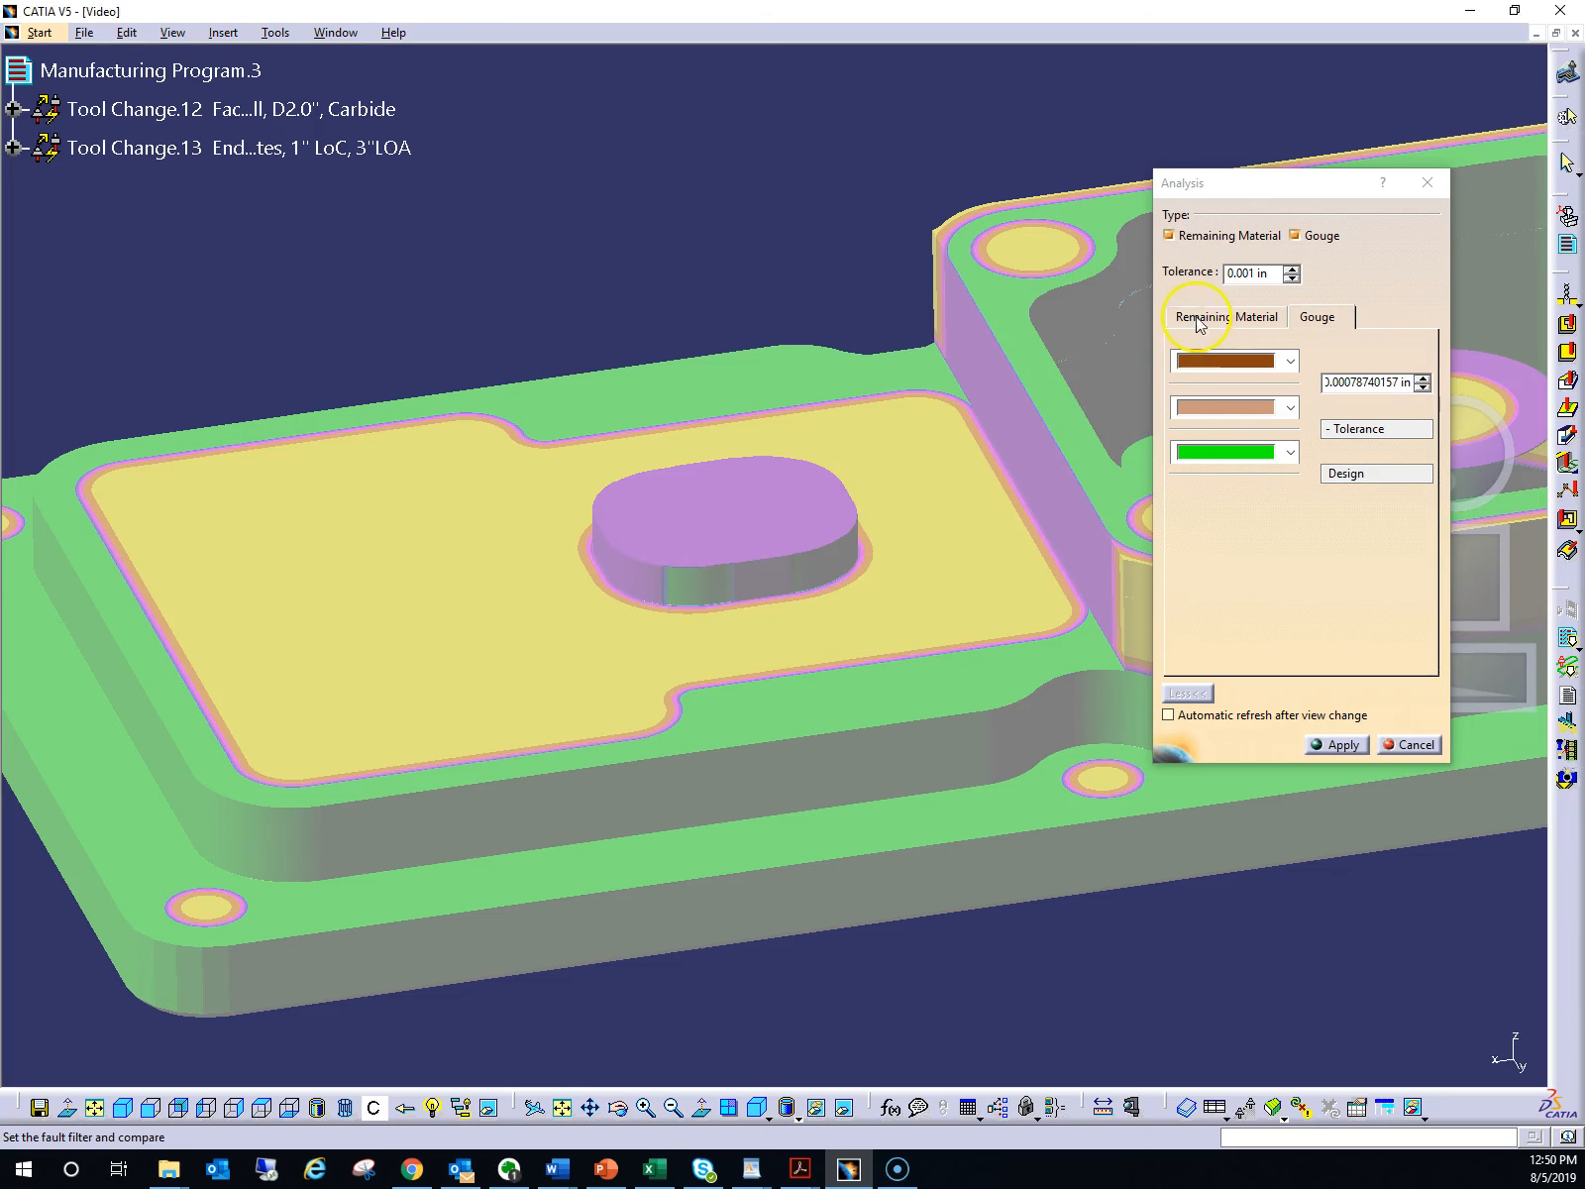
Set the first Gouge tolerance range to 0.01 in and apply it together with the Remaining Material analysis
left_click(1236, 272)
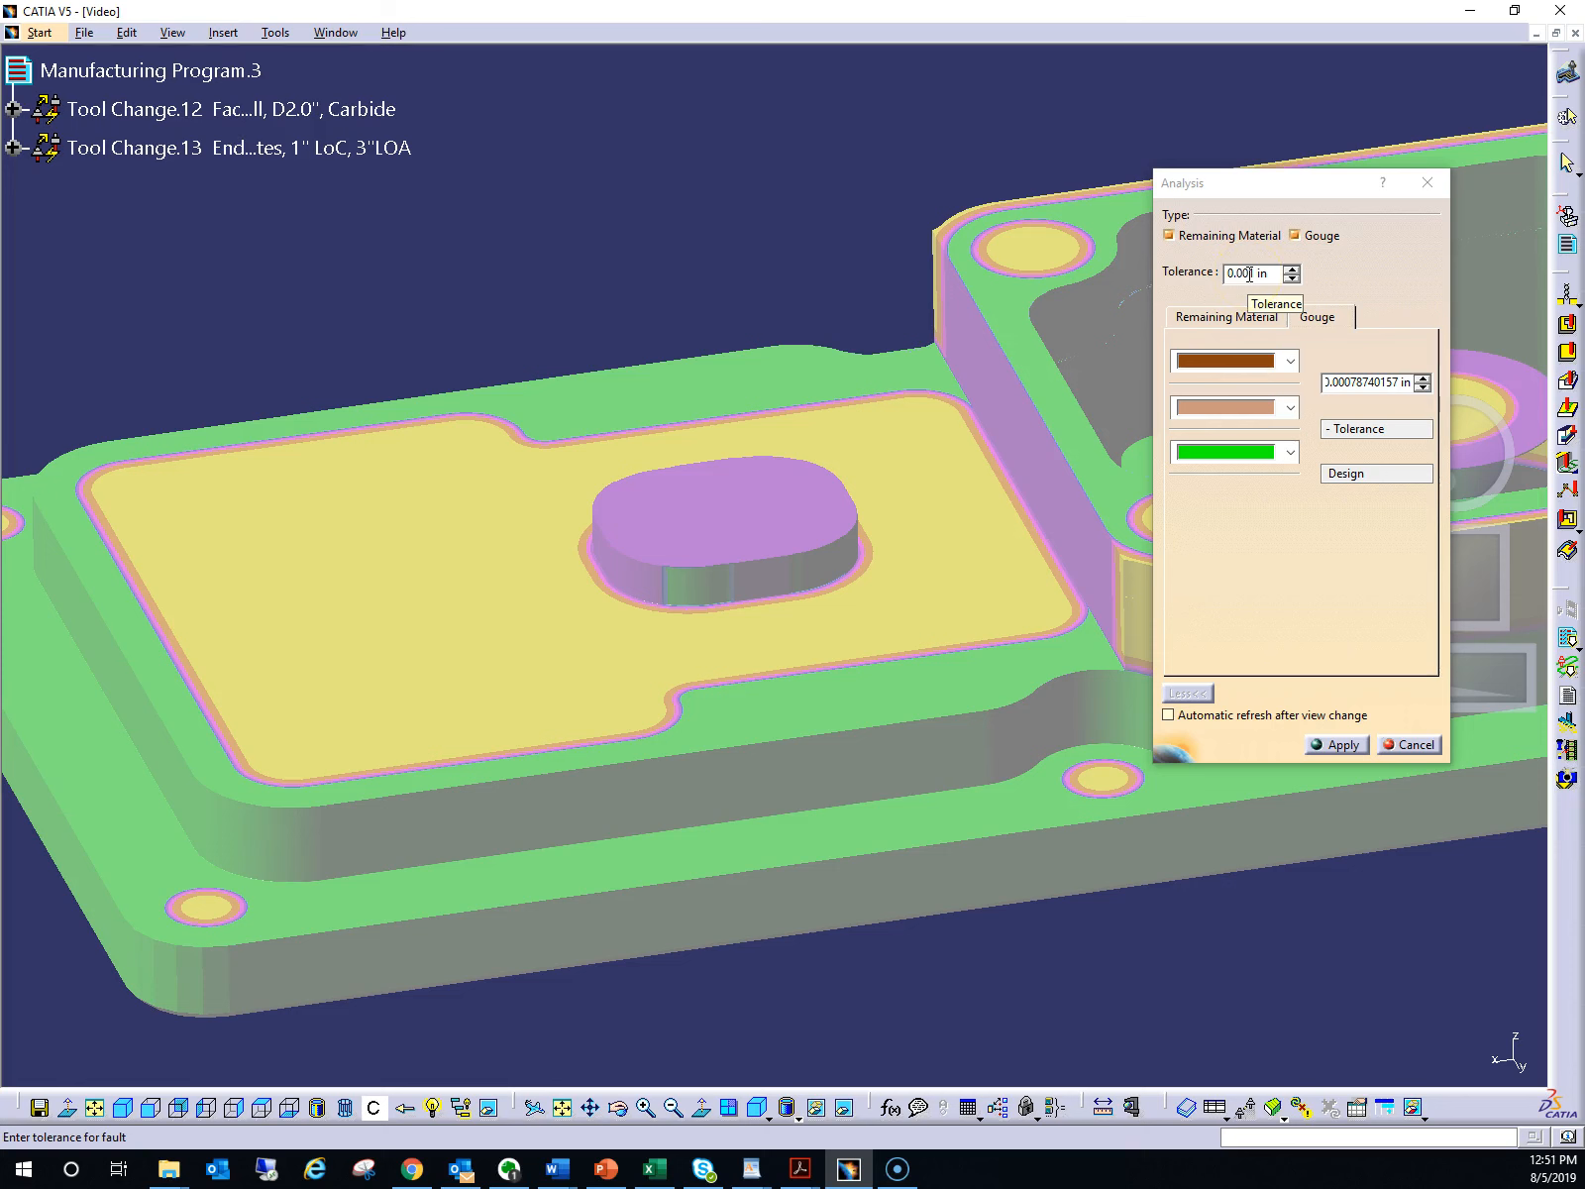
left_click(1347, 382)
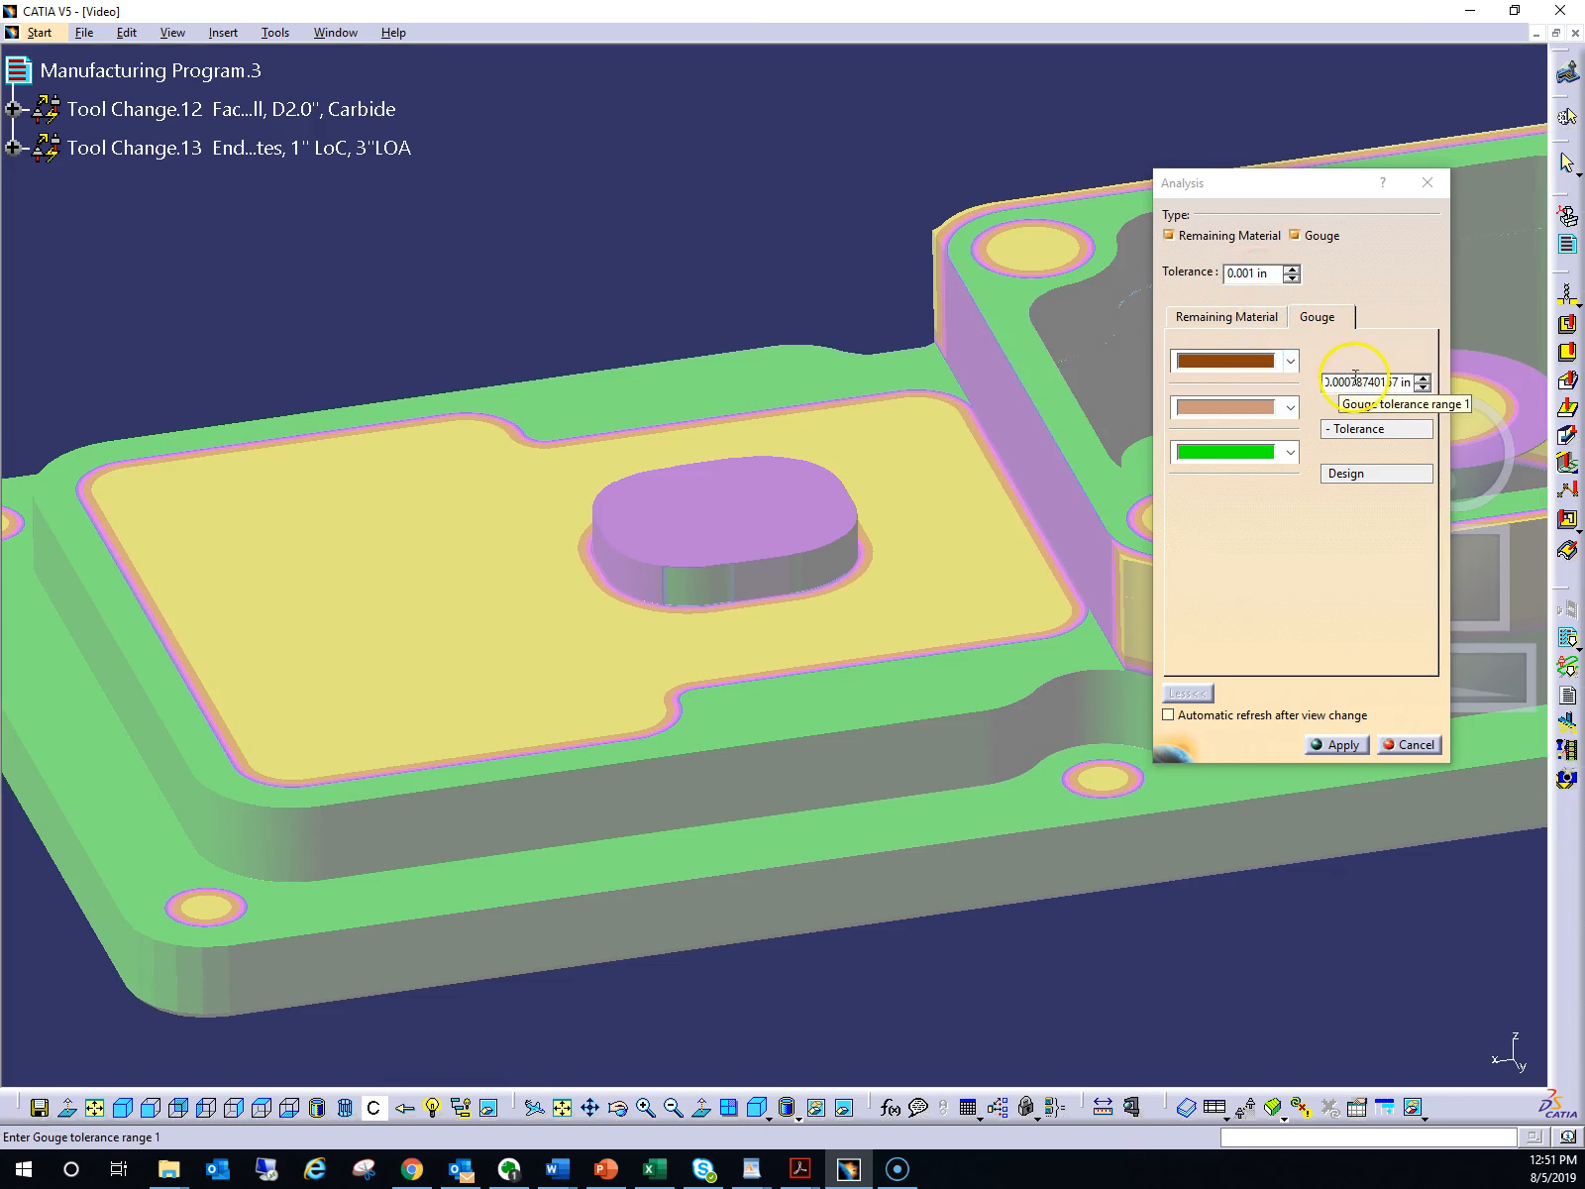
left_click(1345, 382)
left_click_drag(1365, 381, 1439, 386)
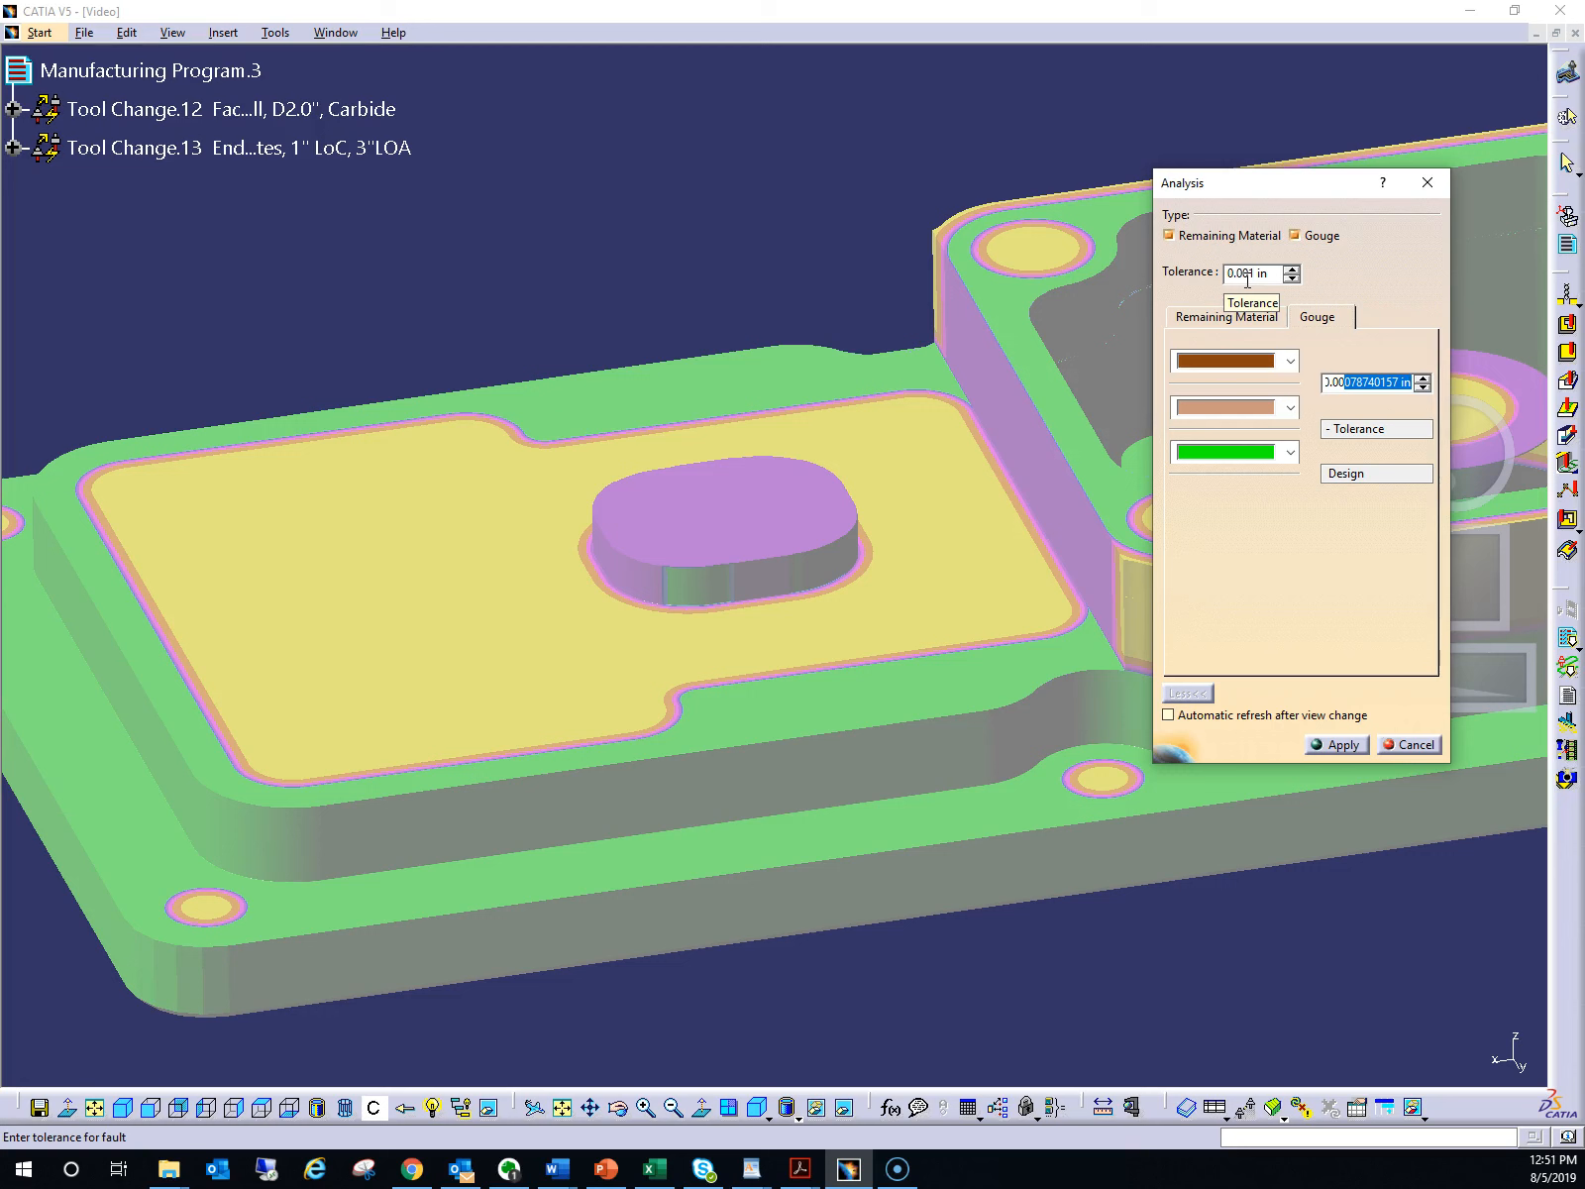
key("BackSpace")
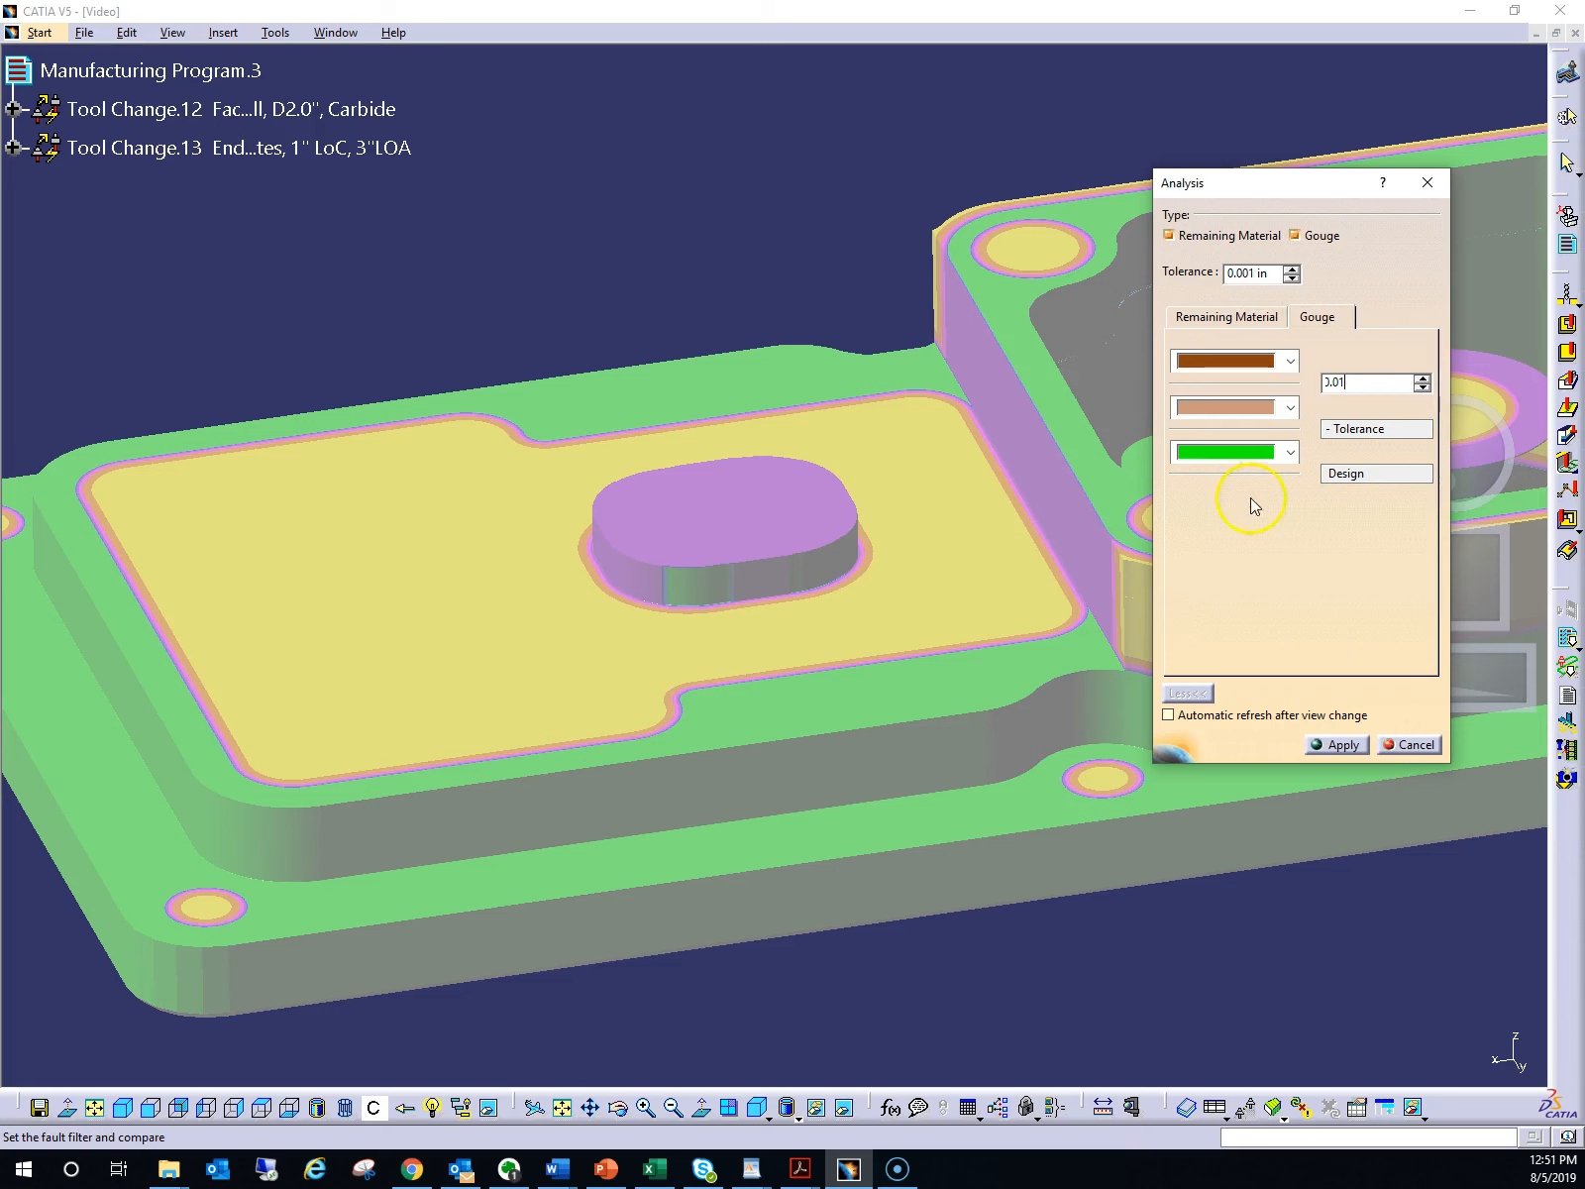
left_click(1337, 744)
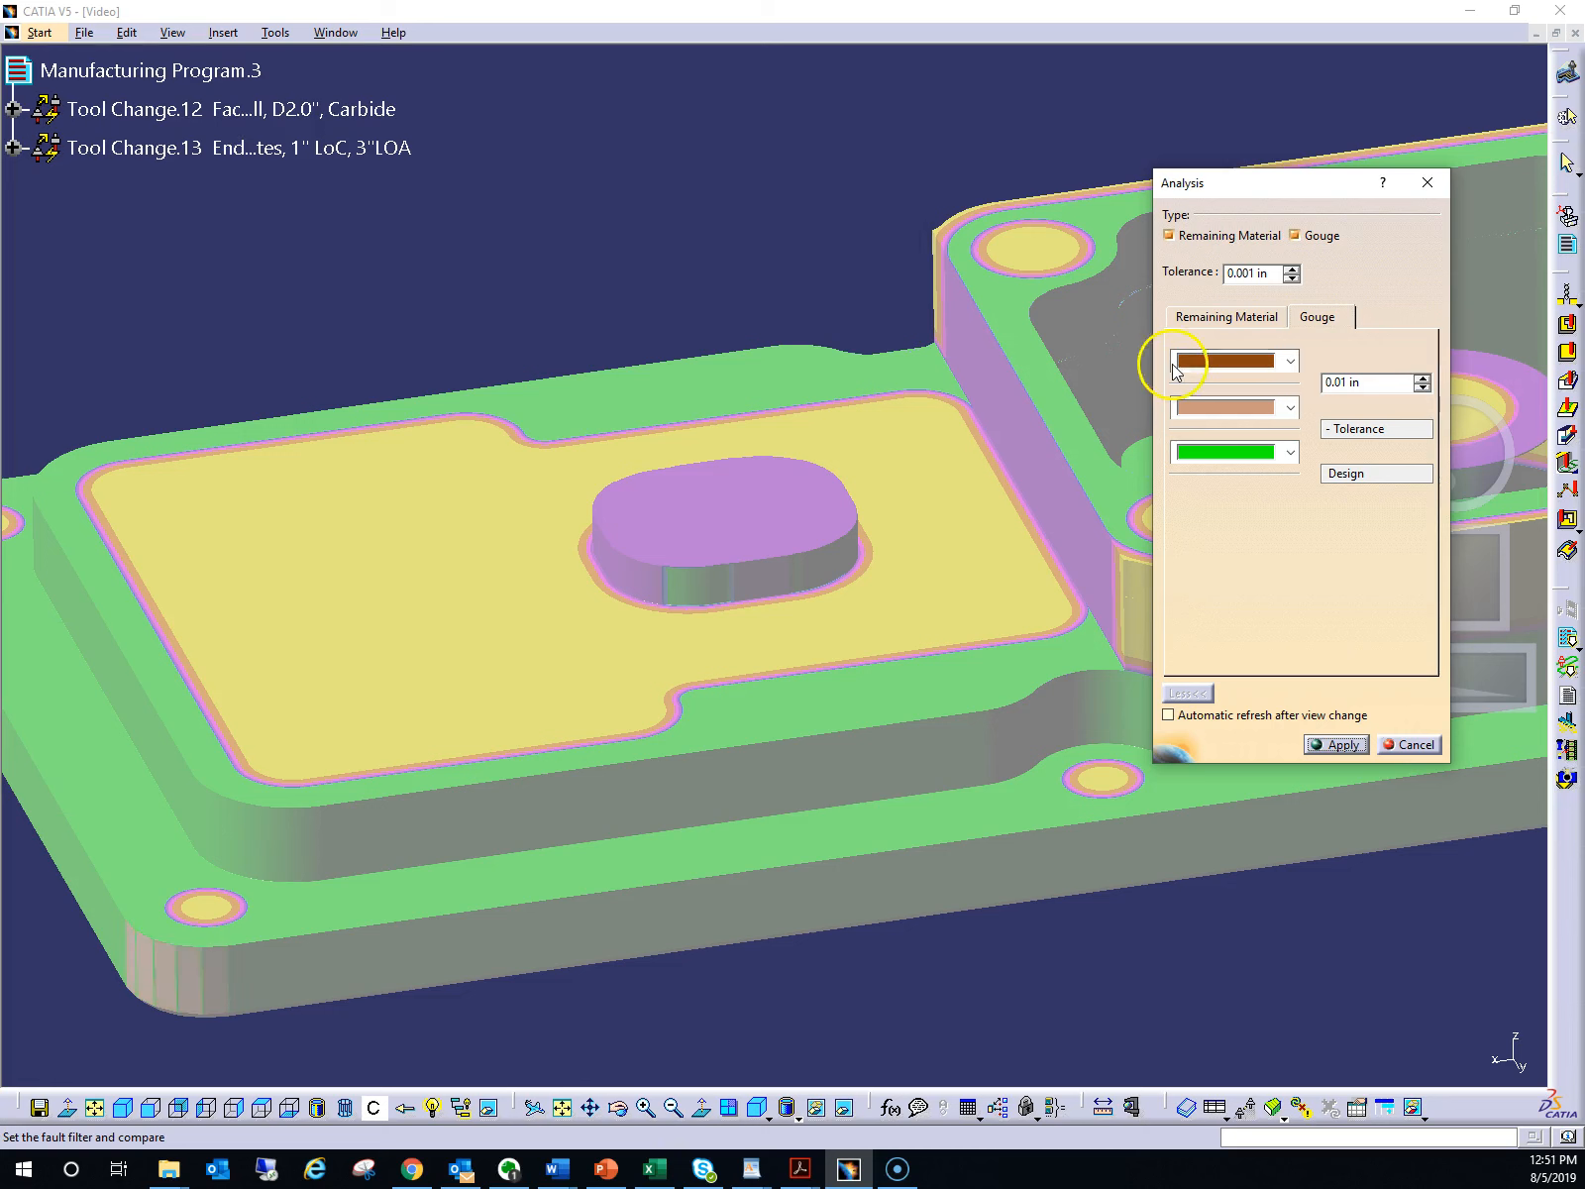
Run the analysis for Gouge only and recompute it from several angles to inspect the raised pocket and the base's rounded outer corners
left_click(1169, 236)
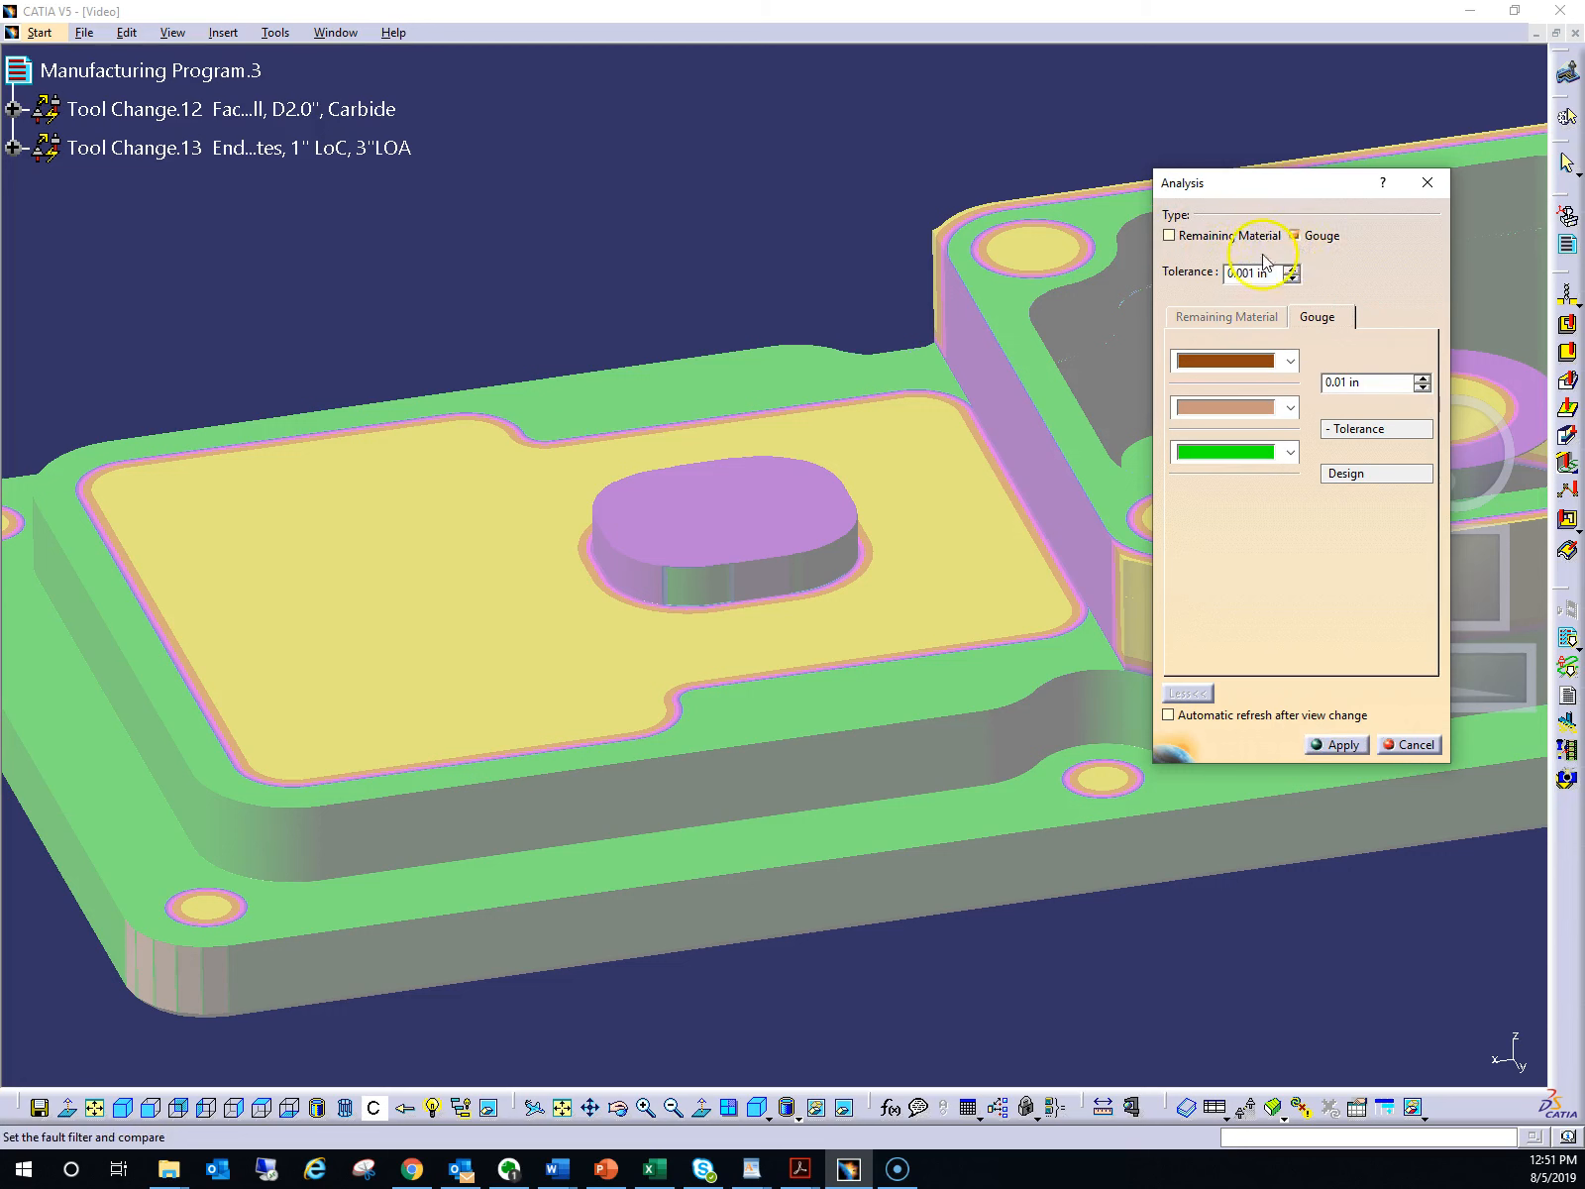
left_click(1332, 744)
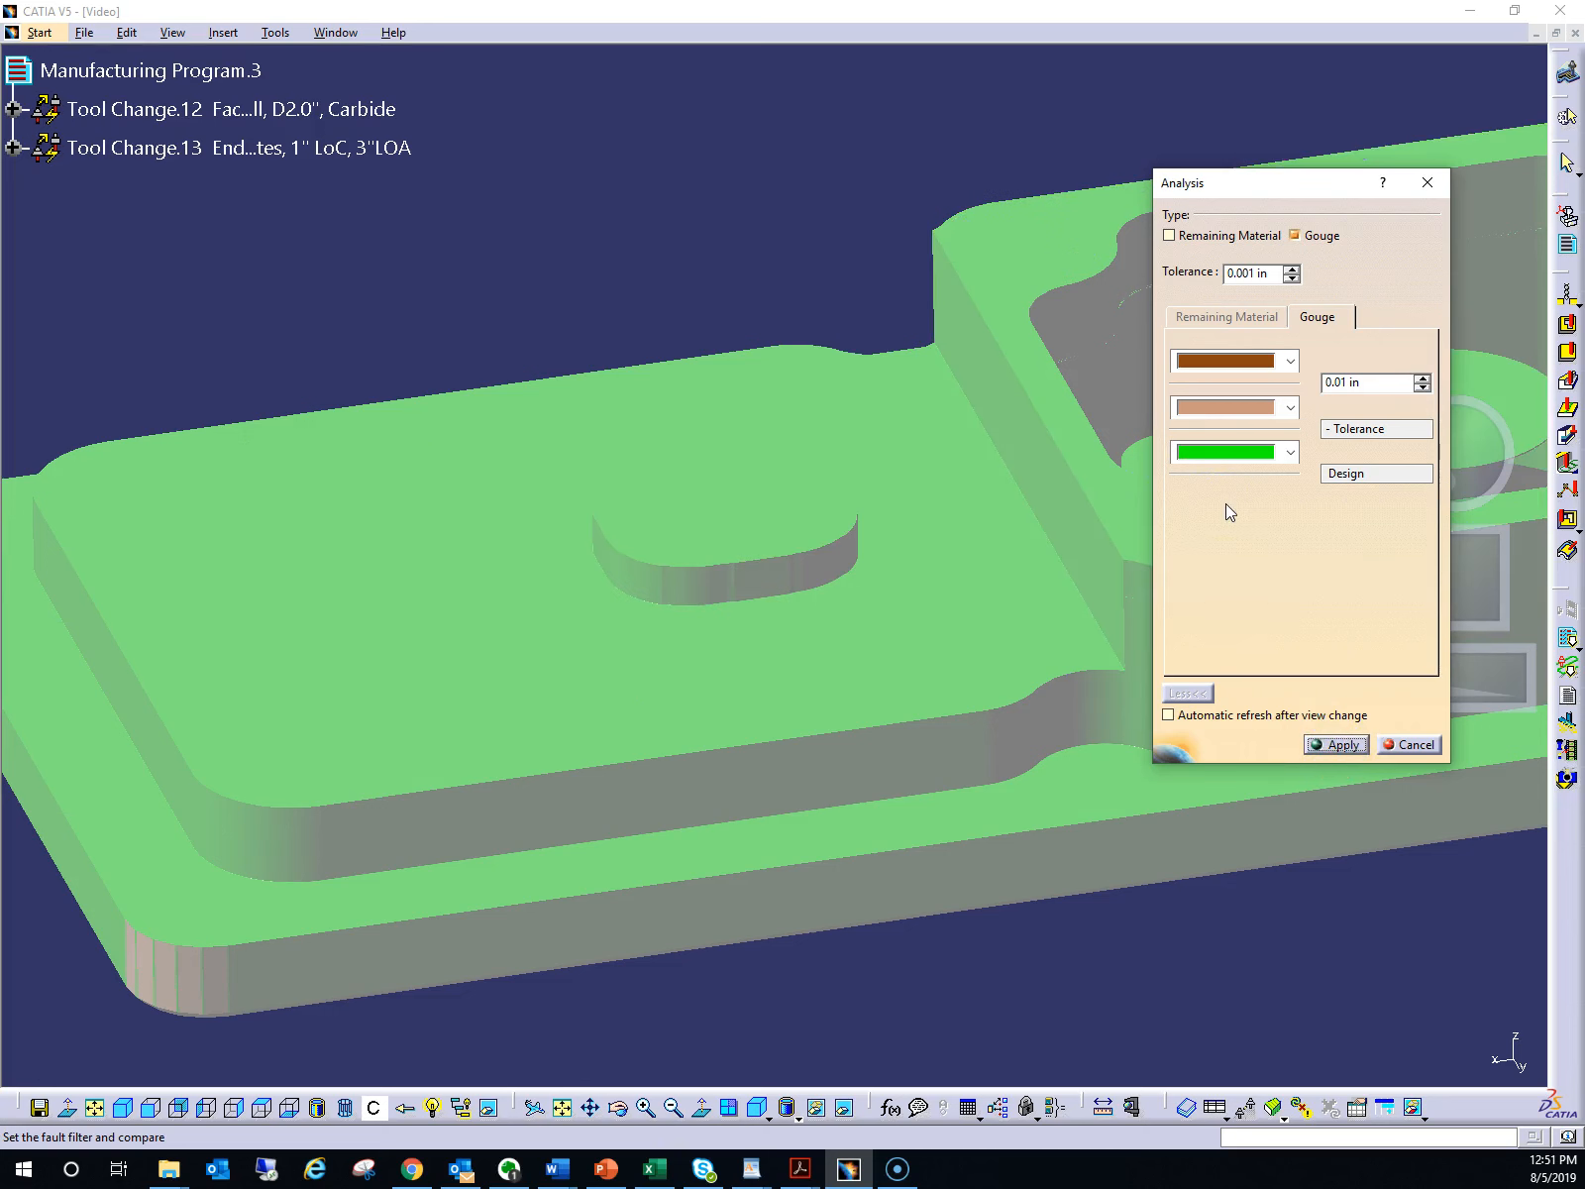
middle_click_drag(1482, 577, 1300, 595)
middle_click_drag(1486, 452, 1398, 480)
left_click(1340, 744)
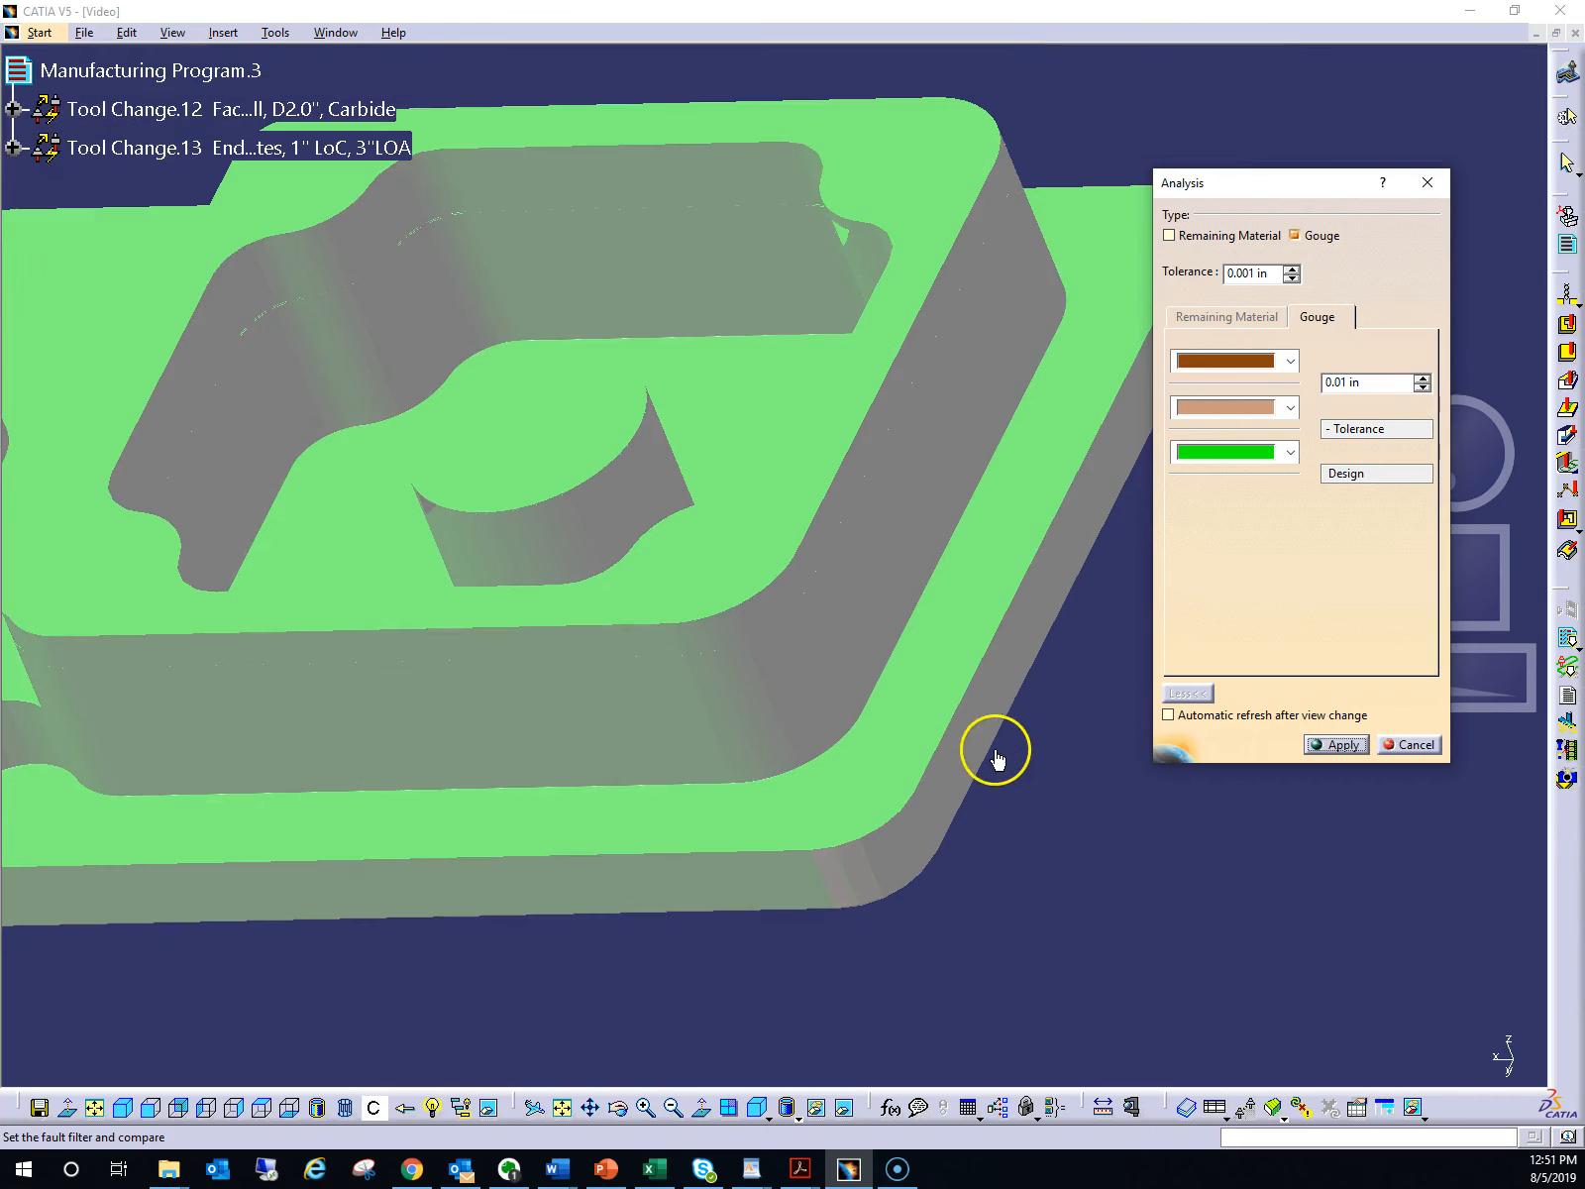
middle_click_drag(1470, 462, 1441, 439)
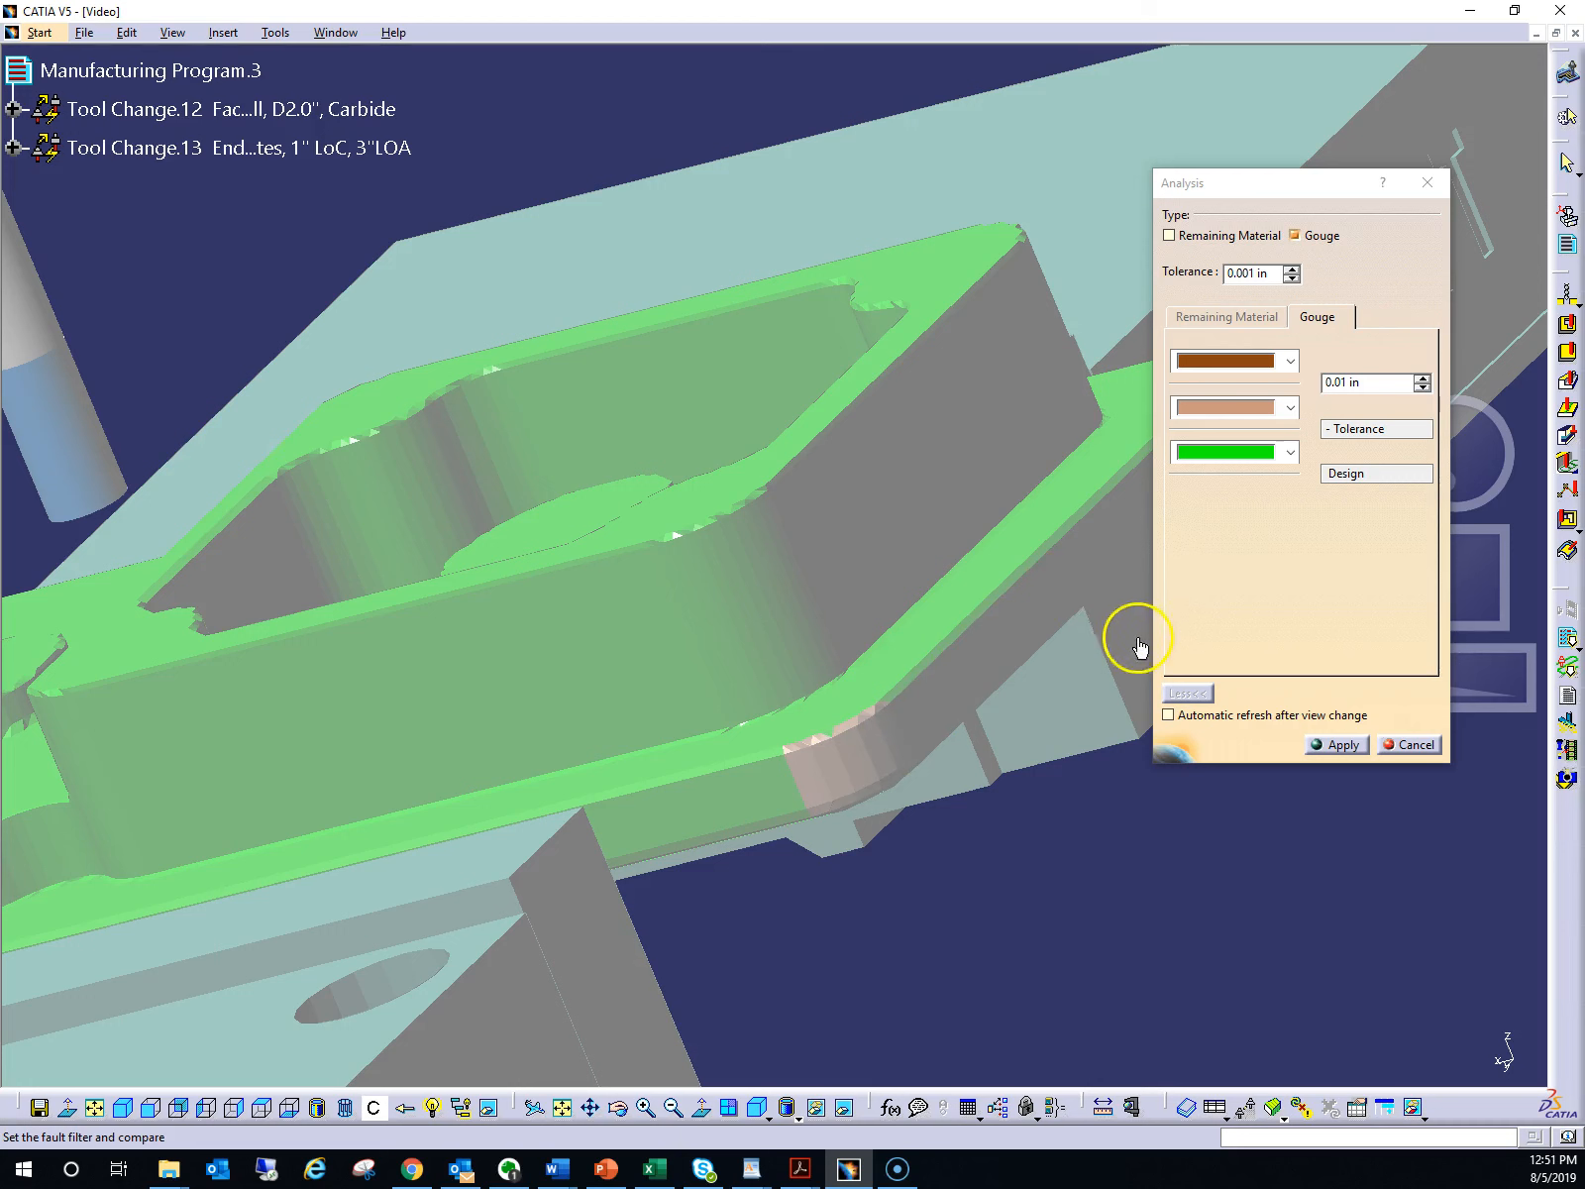
left_click(1337, 745)
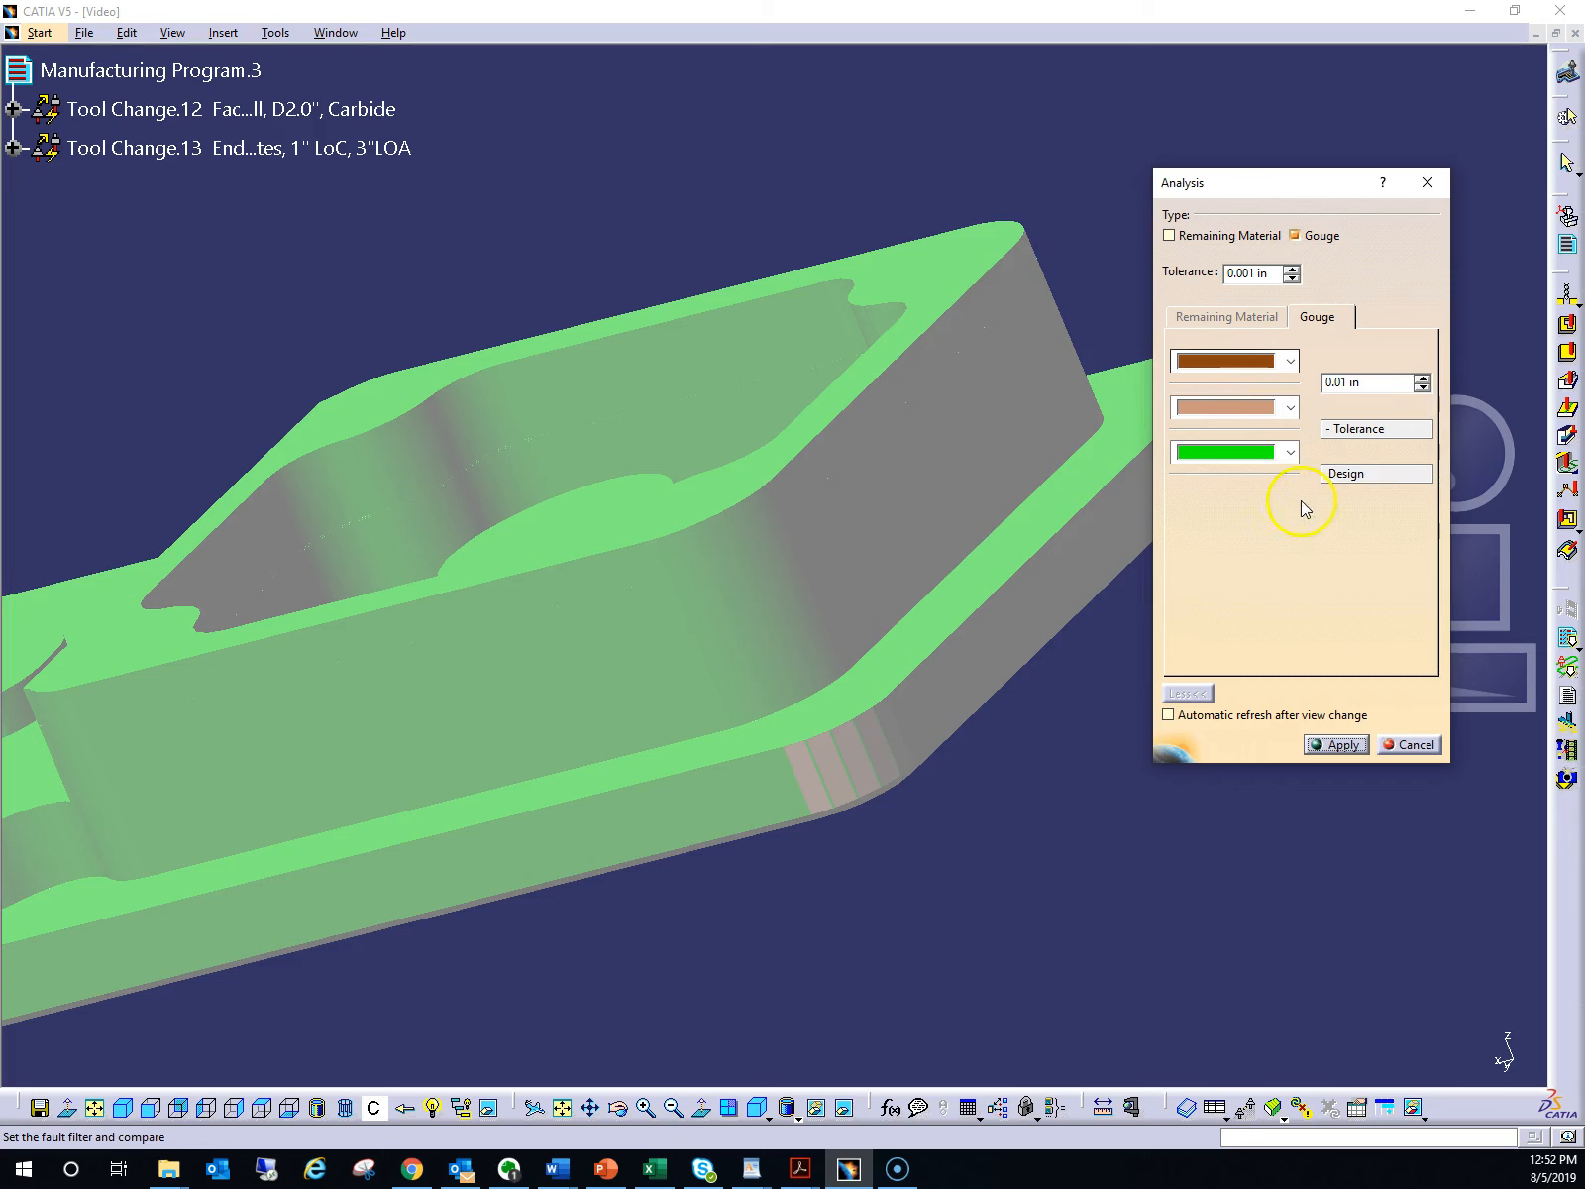
Switch the analysis from Gouge back to Remaining Material only and apply it to a view of the whole part
middle_click_drag(1494, 478, 1531, 581)
left_click(1170, 235)
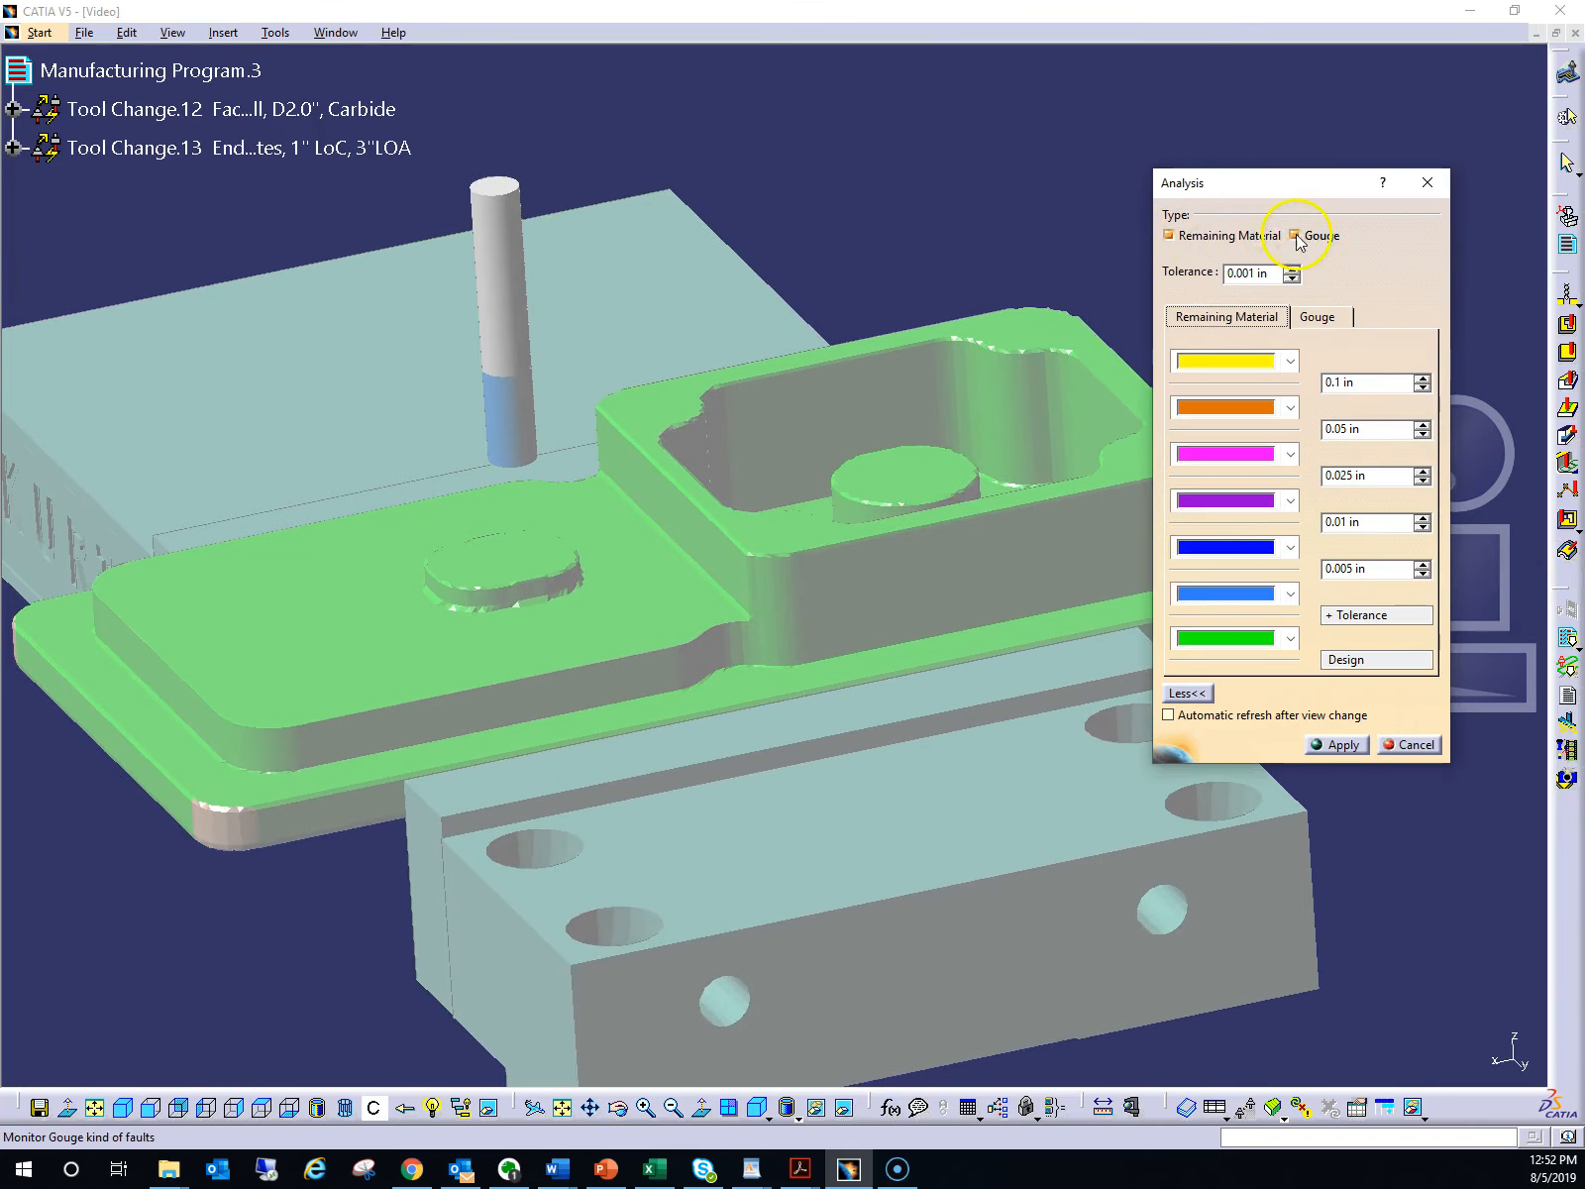
left_click(1296, 236)
left_click(1339, 744)
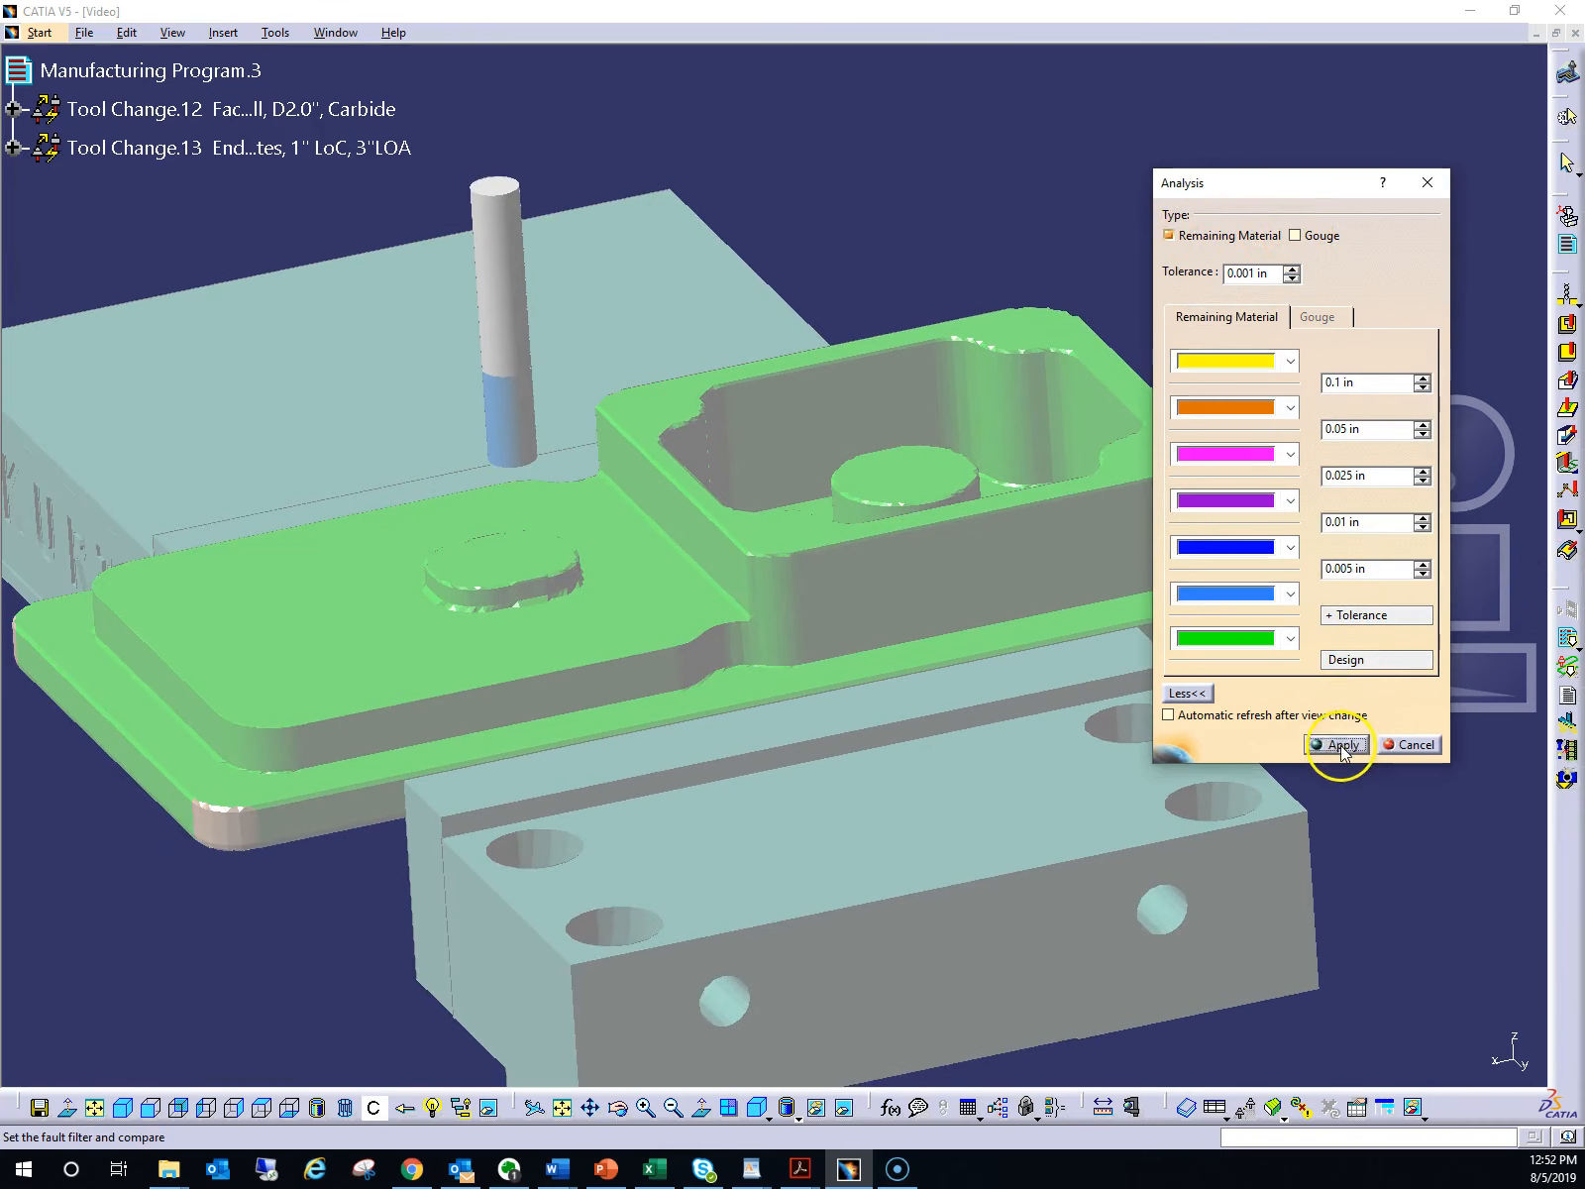